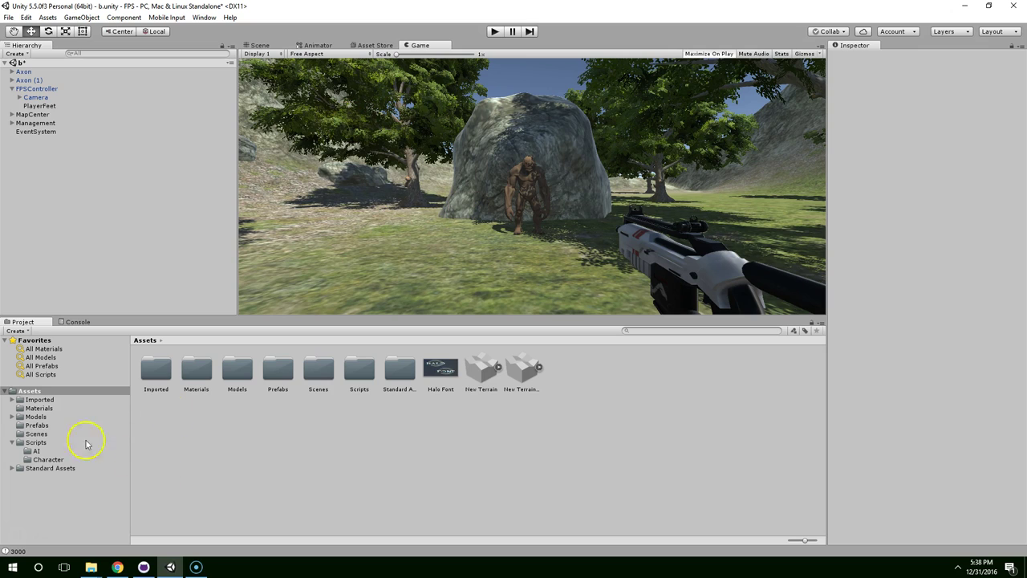
Collapse the Scripts asset folder and the FPSController hierarchy, then clear the selection
left_click(13, 442)
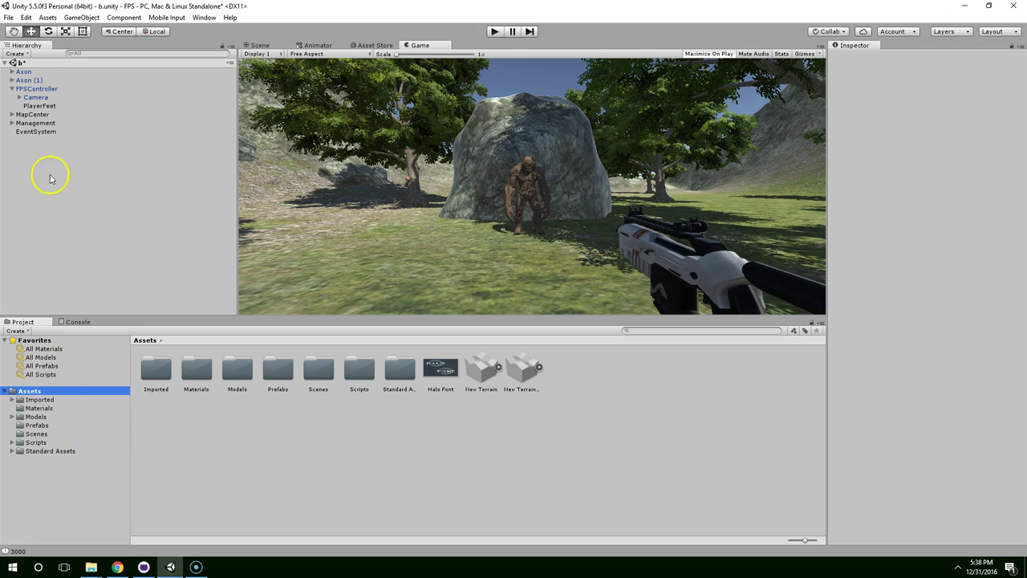
left_click(24, 88)
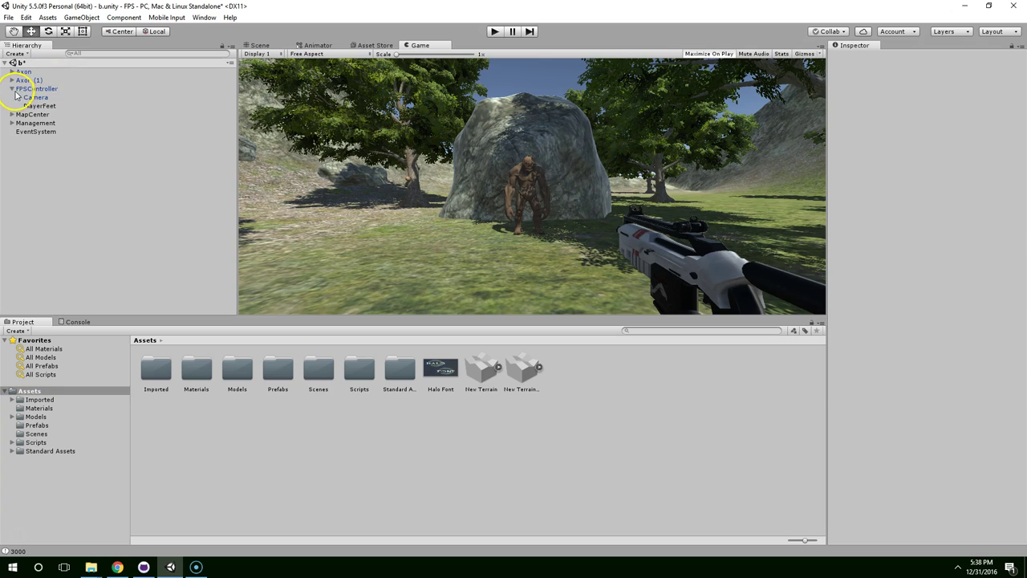
left_click(11, 88)
left_click(36, 139)
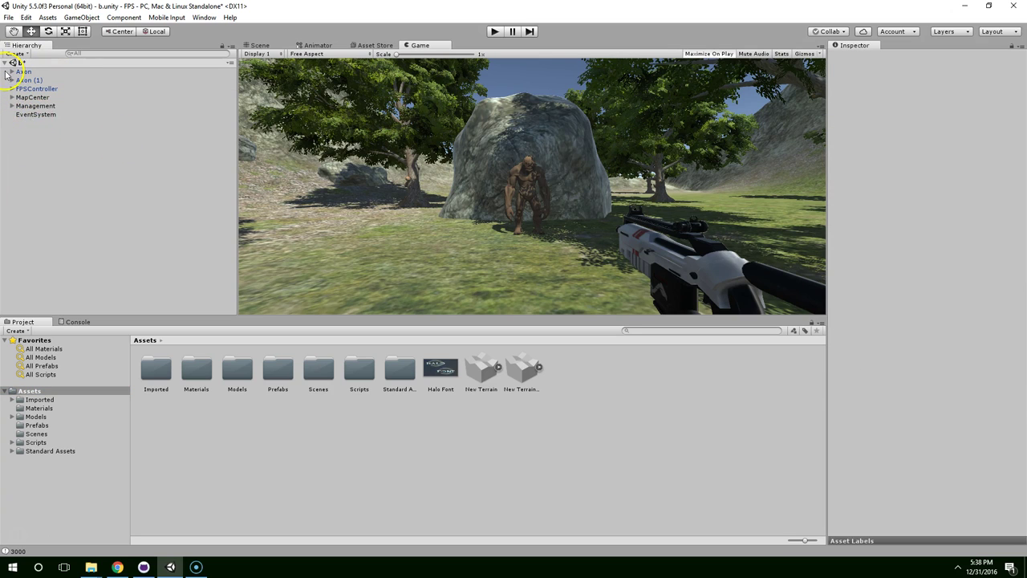
Add a UI Text element to the scene from the Hierarchy context menu
right_click(50, 153)
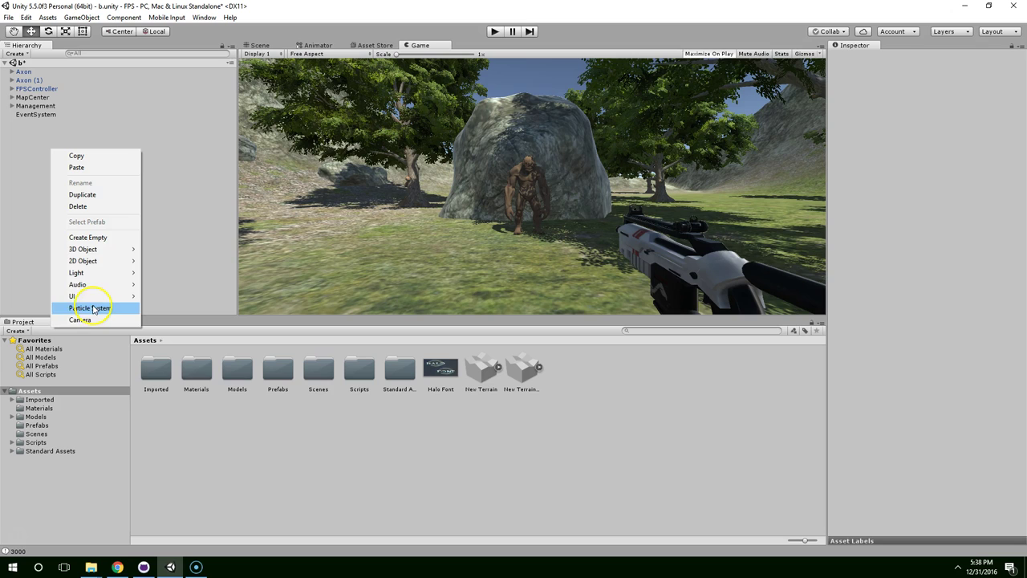
mouse_move(105, 297)
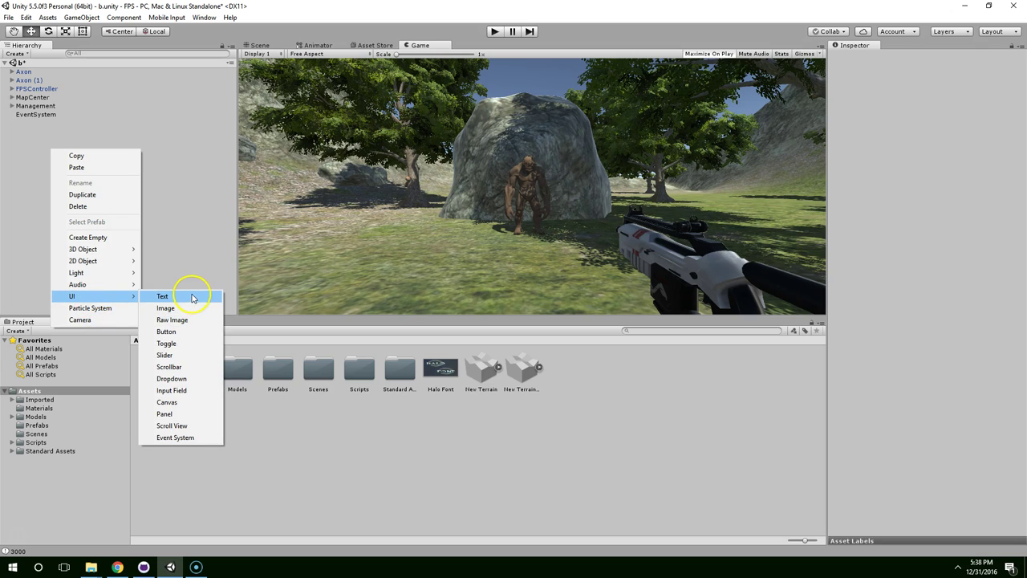
left_click(163, 297)
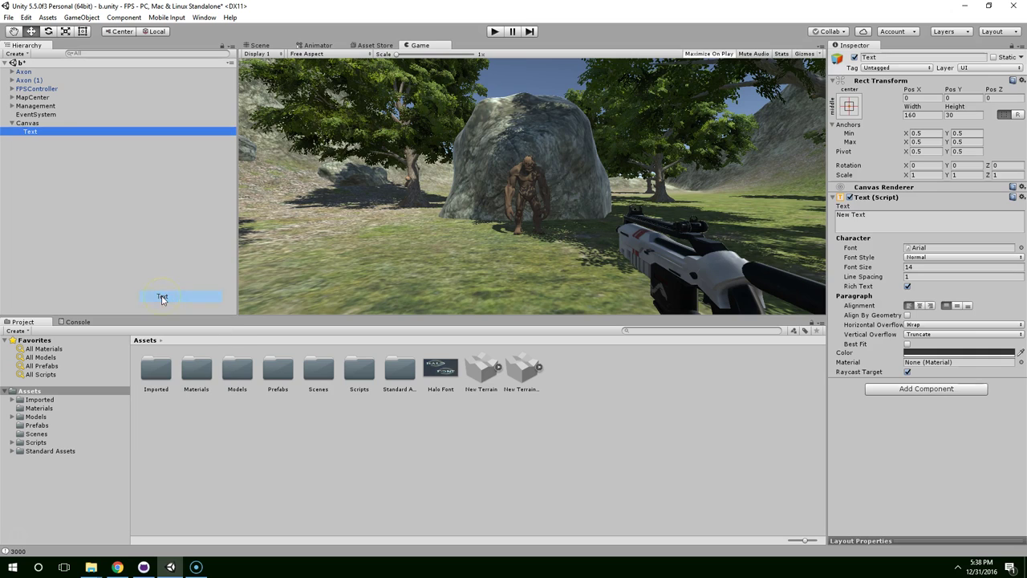
Inspect the new Canvas, EventSystem and Text objects, ending with Text selected
left_click(28, 123)
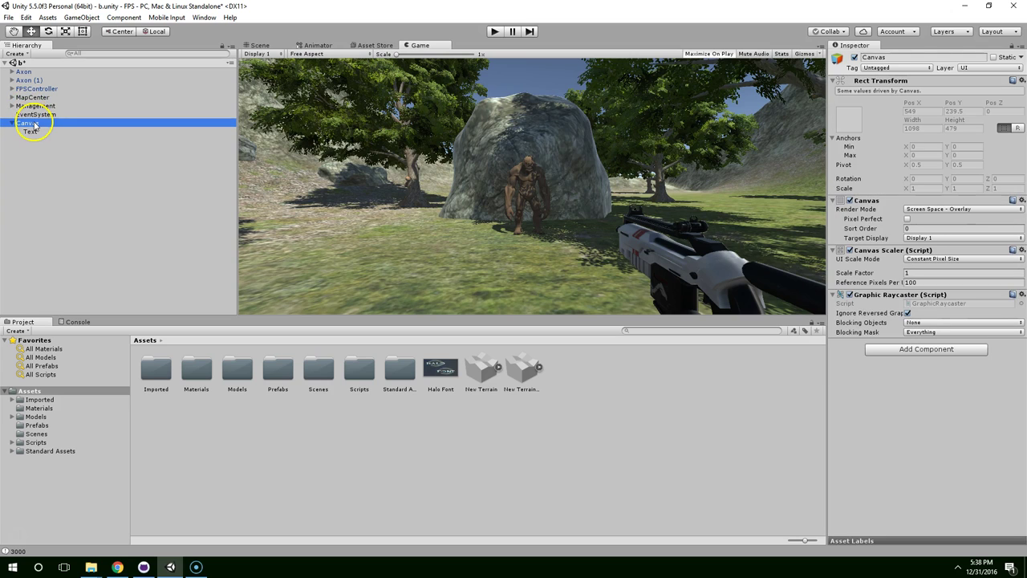
left_click(32, 115)
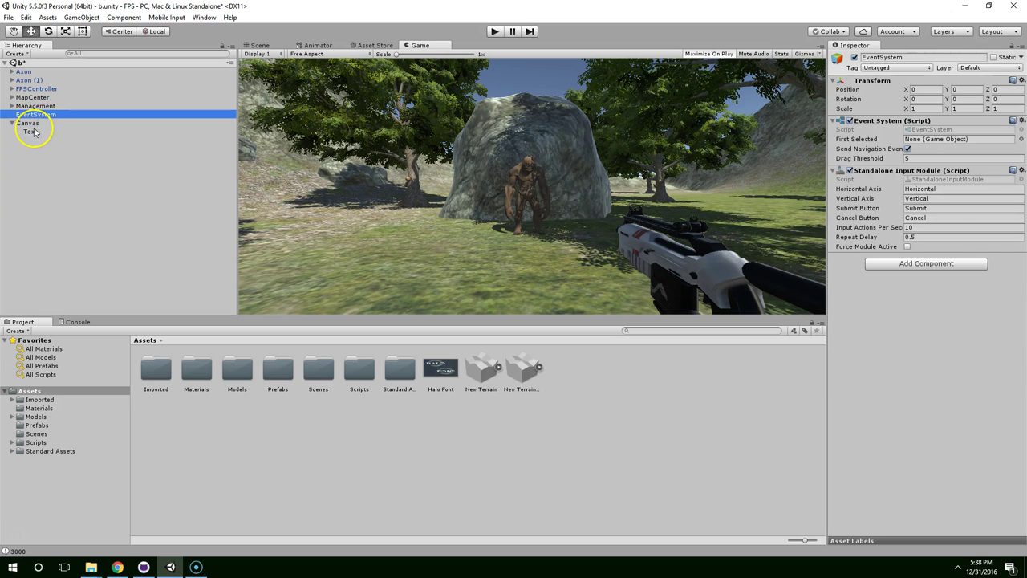
left_click(35, 131)
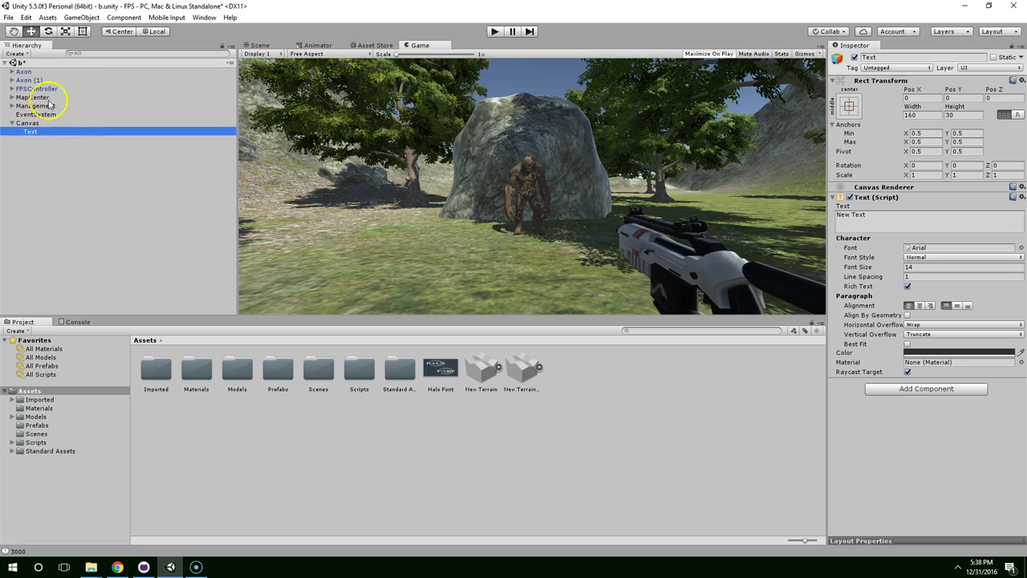
left_click(32, 115)
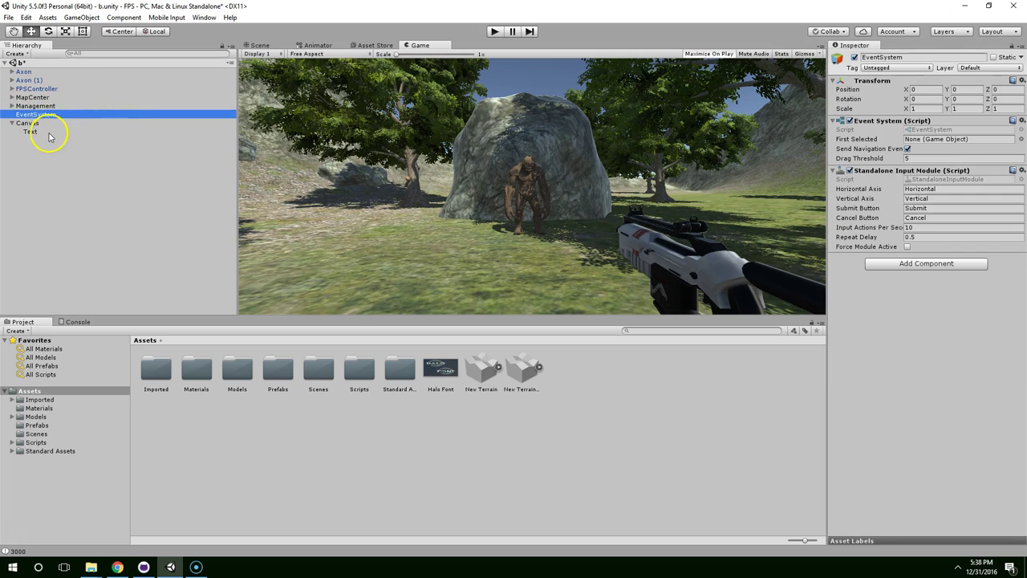
left_click(47, 133)
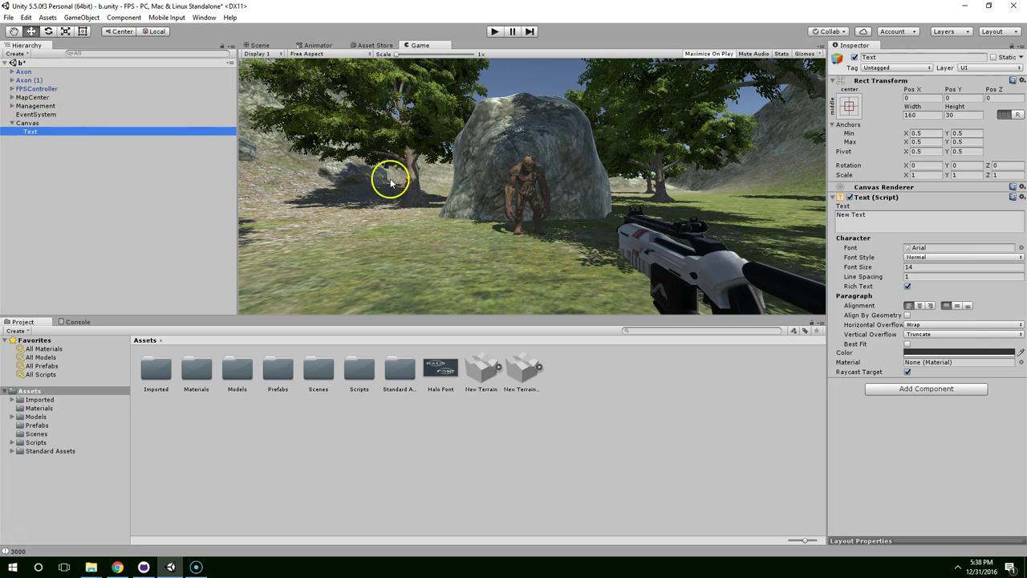
In the Scene view framed on the canvas, anchor the Text to top-left
left_click(255, 45)
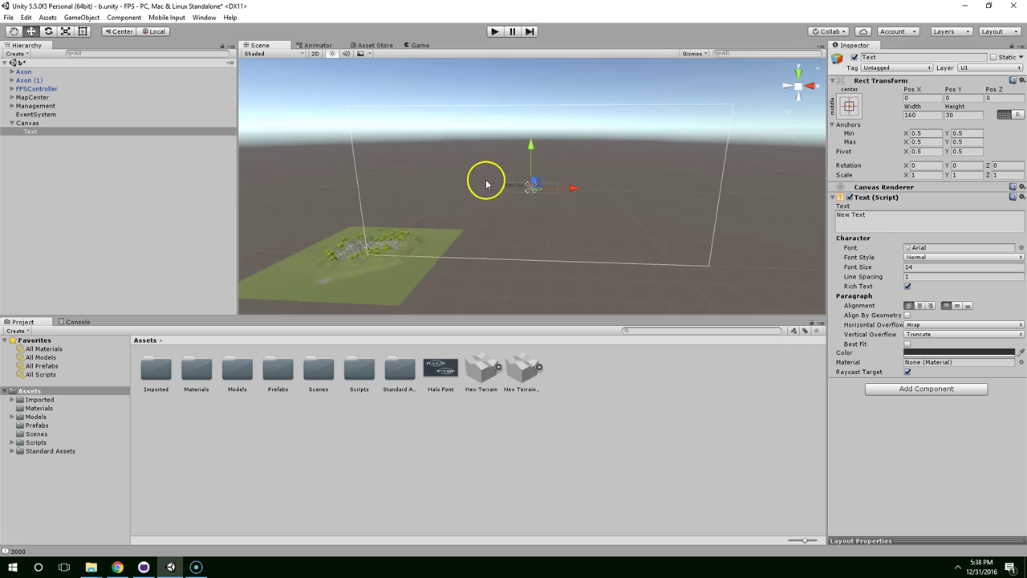
right_click_drag(486, 184, 543, 199)
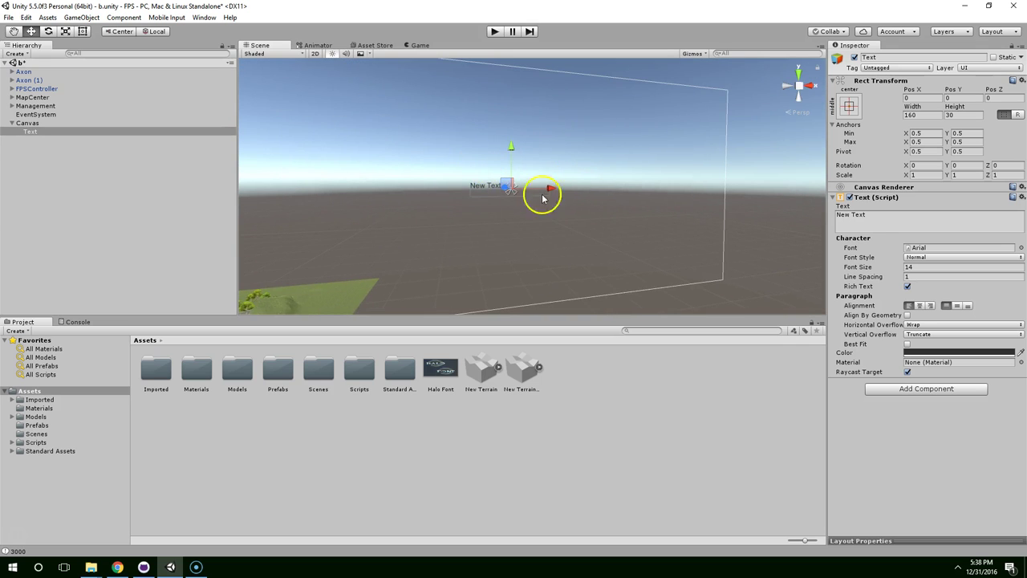
right_click_drag(470, 185, 683, 170)
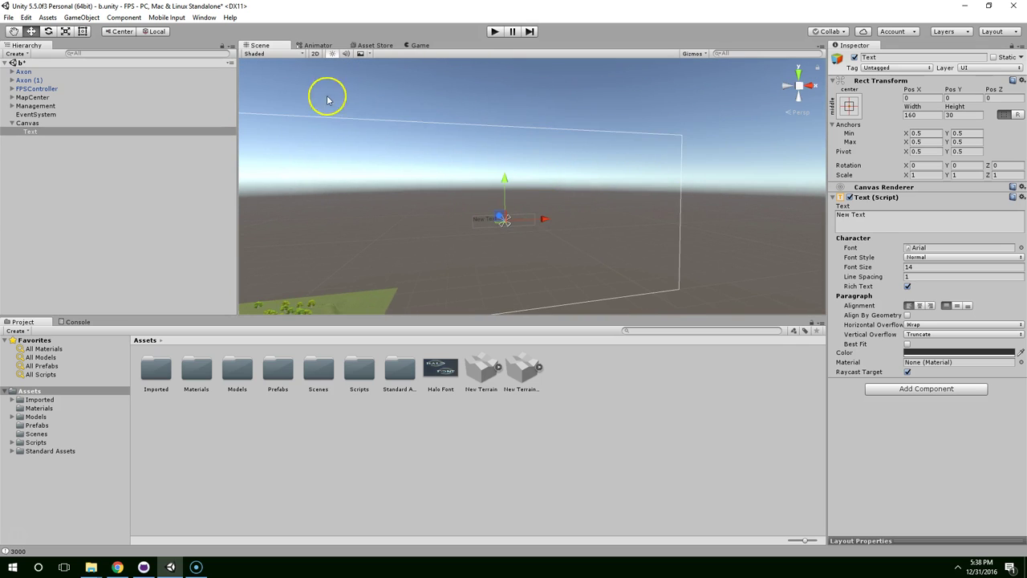
right_click_drag(329, 96, 819, 136)
left_click(848, 105)
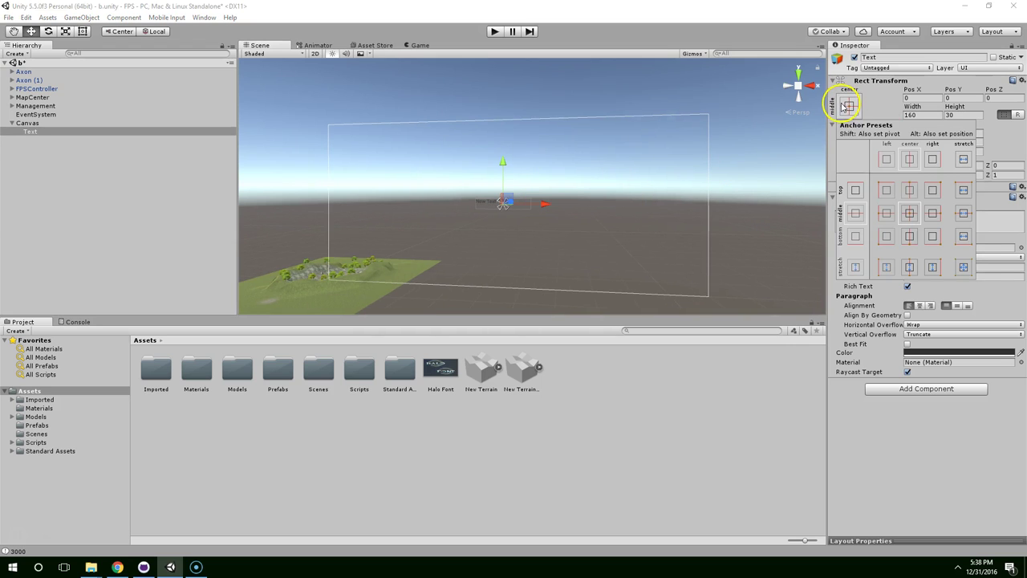
left_click(886, 190)
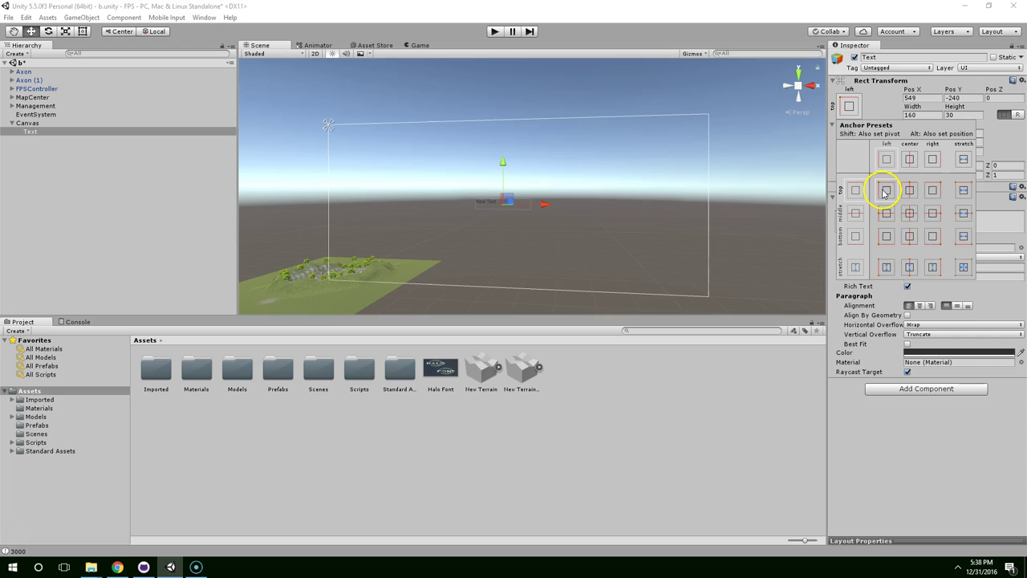
left_click(432, 175)
Move the Text near the canvas's top-left corner and set its width to 400
left_click_drag(504, 168, 385, 115)
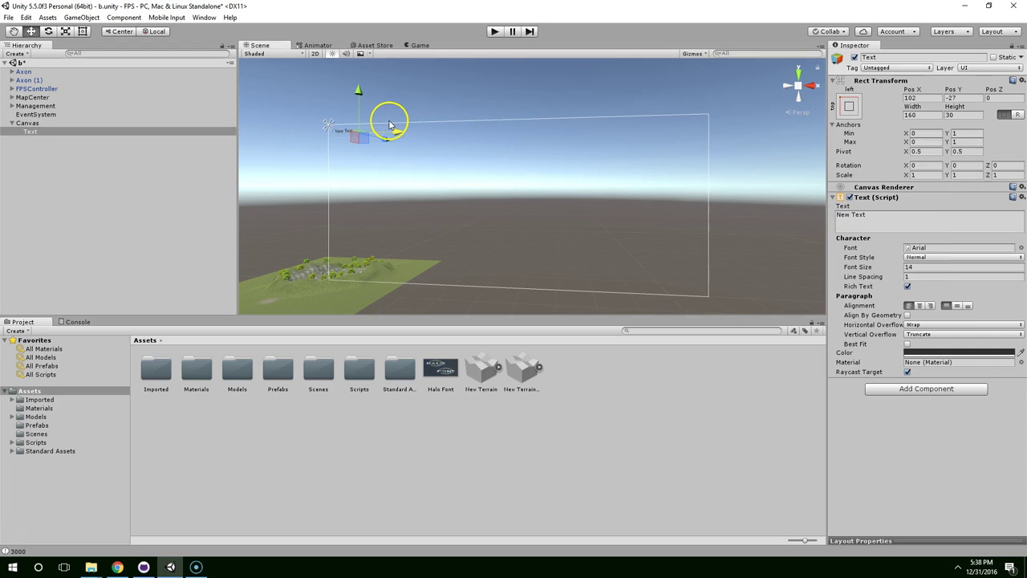
left_click(915, 98)
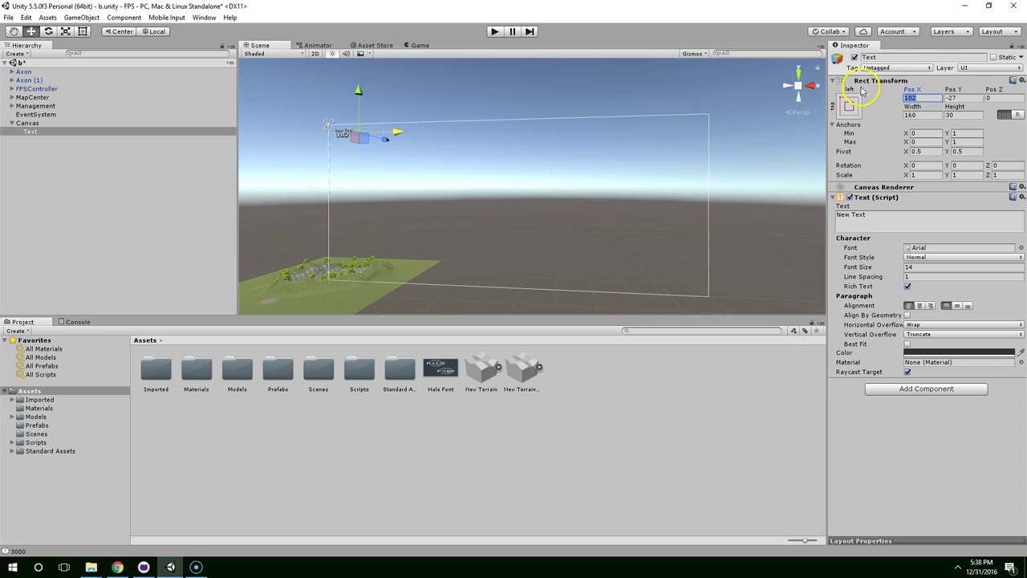
left_click(923, 117)
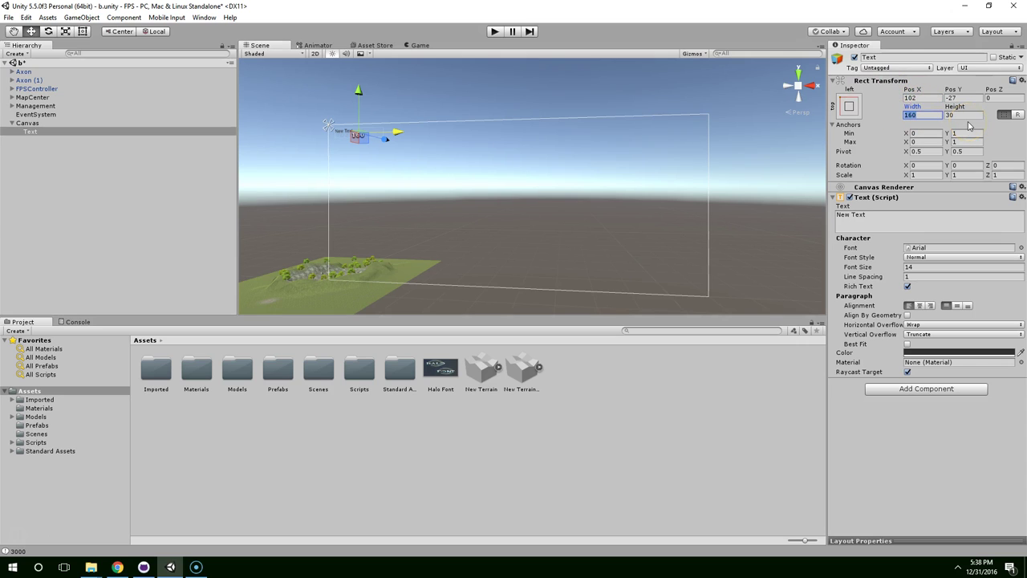
type("400")
key("Tab")
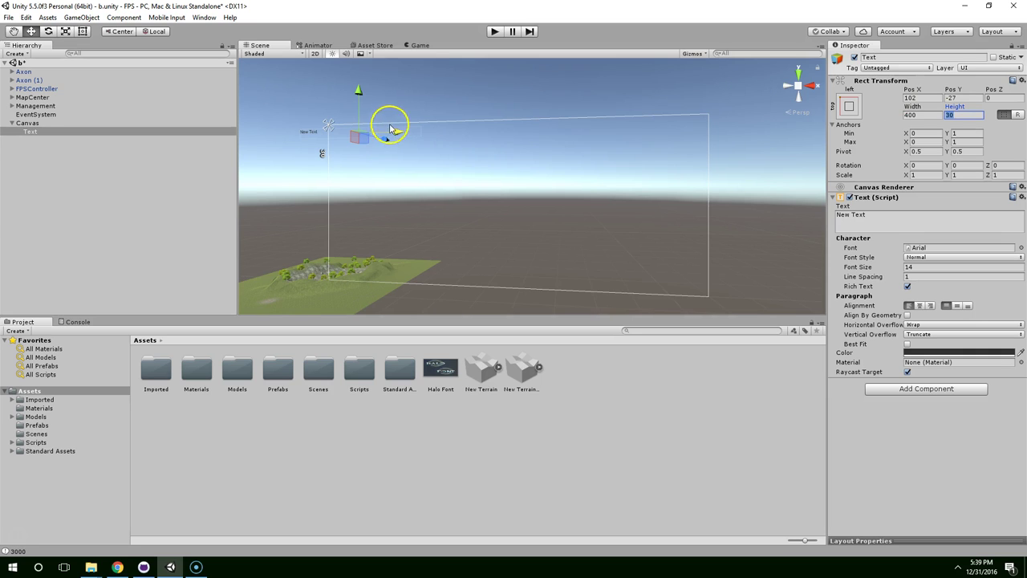
left_click_drag(399, 131, 439, 137)
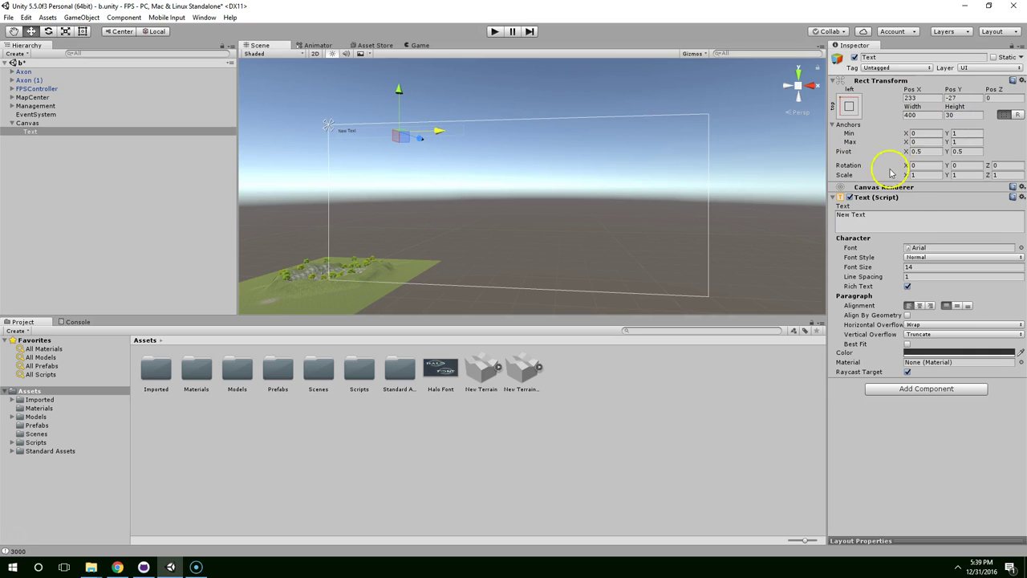
Change the label text to 'HIGH SCORE' with font size 70
left_click(895, 215)
type("High SCo")
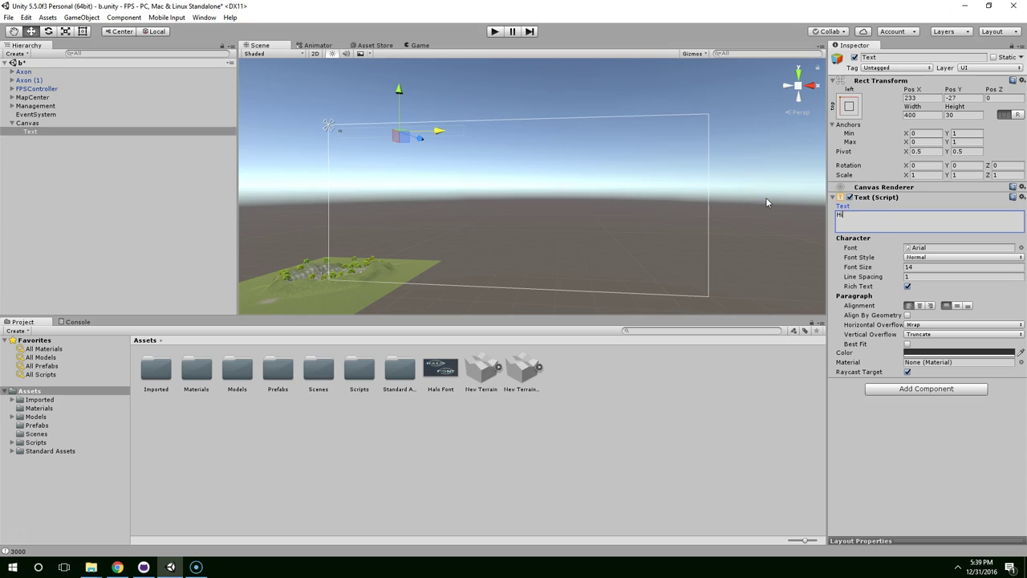
key("BackSpace")
key("BackSpace")
key("BackSpace")
key("BackSpace")
key("BackSpace")
key("BackSpace")
key("BackSpace")
key("BackSpace")
type("HIGH SCORE")
left_click(912, 267)
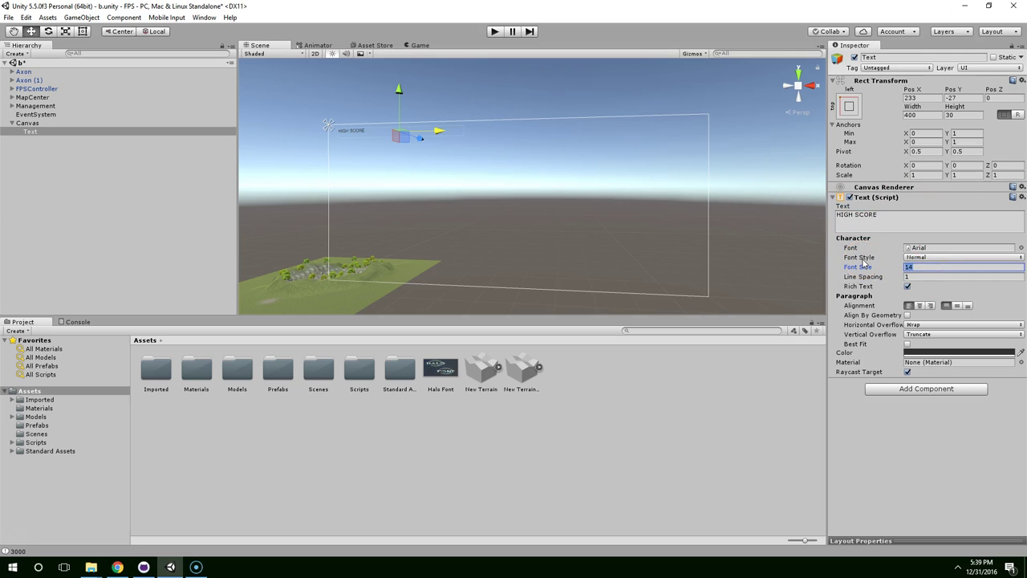
key("Return")
Resize the label box to 600×80 and reposition it further right and lower
scroll(367, 121, "up", 5)
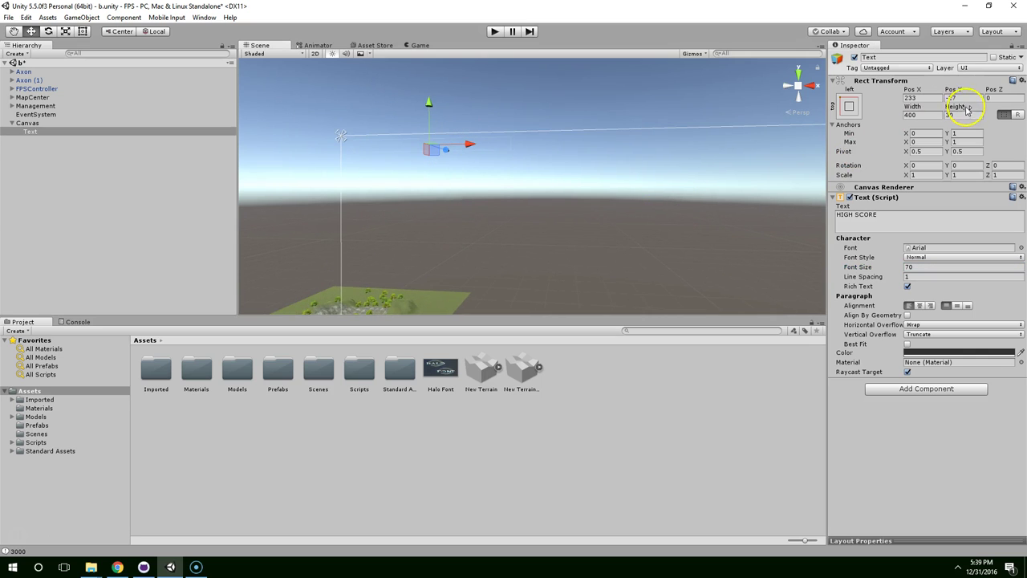
left_click_drag(963, 114, 955, 114)
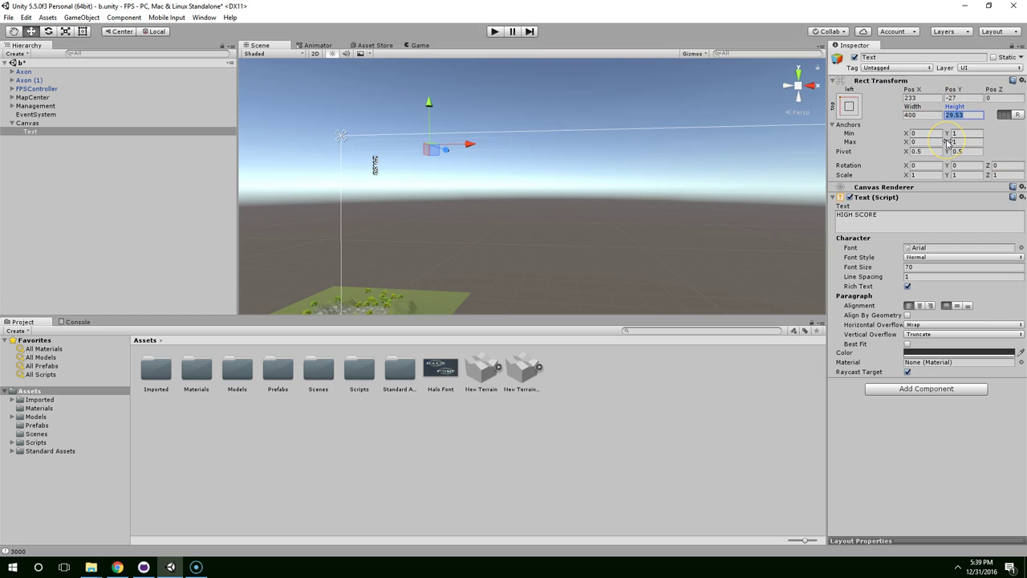
type("80")
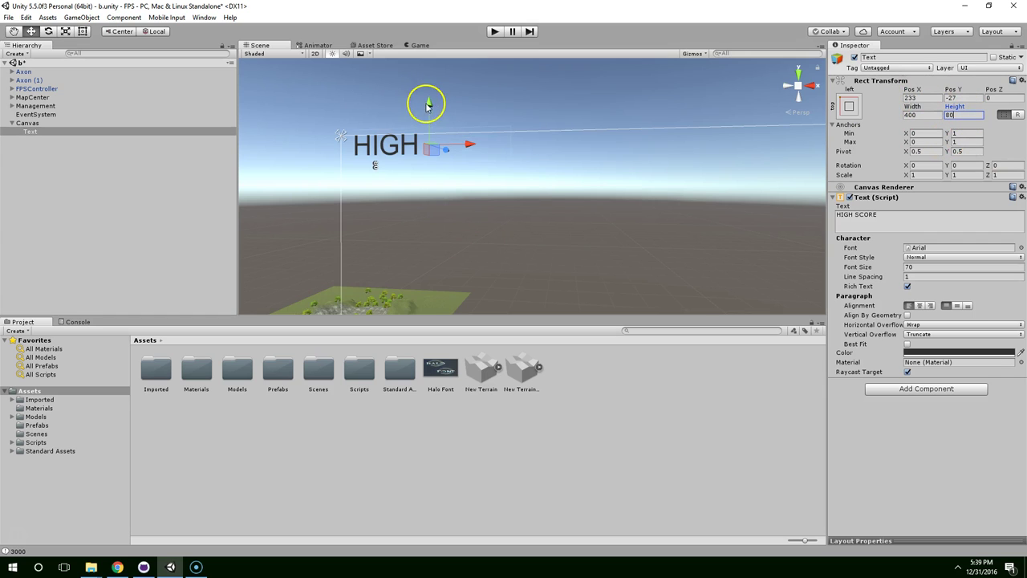
left_click_drag(425, 103, 425, 118)
left_click(923, 114)
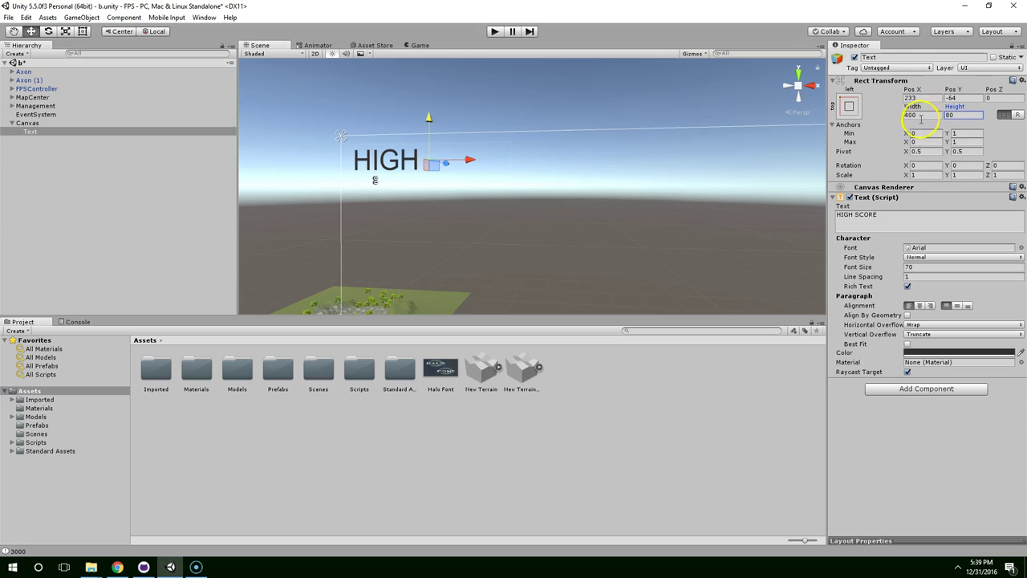
type("6")
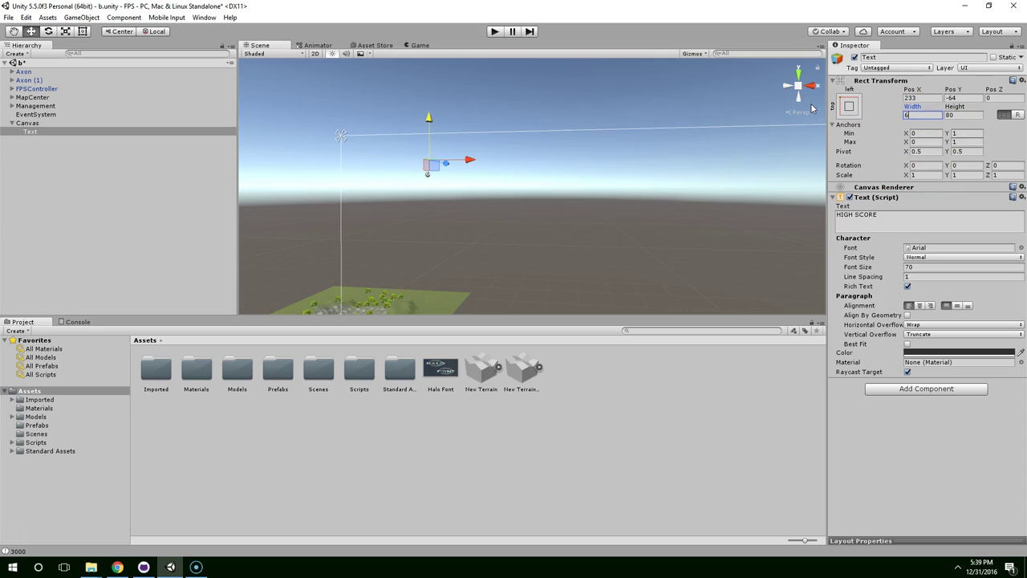
type("00")
left_click_drag(475, 160, 496, 169)
Add a colon so it reads 'HIGH SCORE:' and rename the object Text_HighScore
left_click(969, 223)
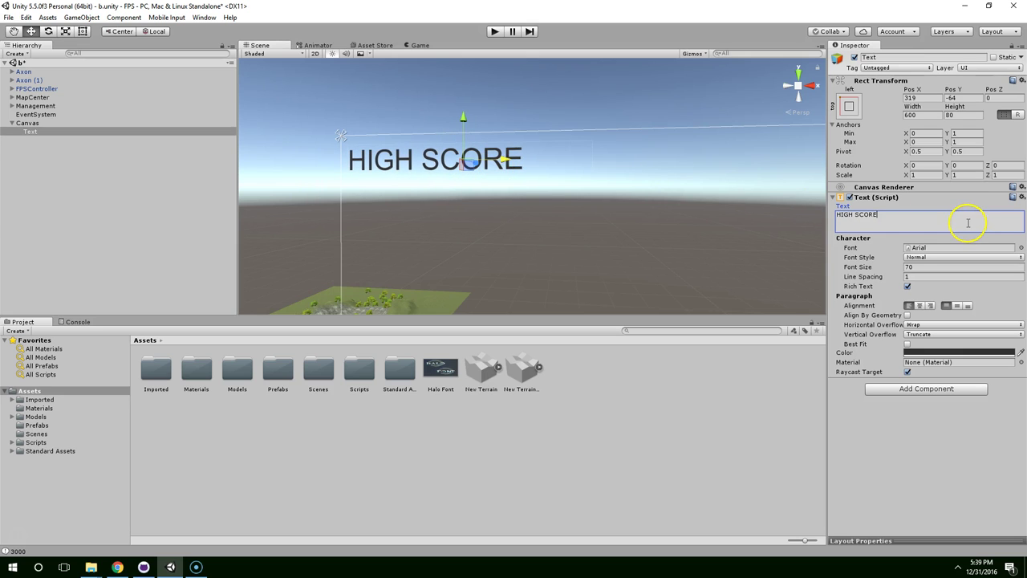
type(":")
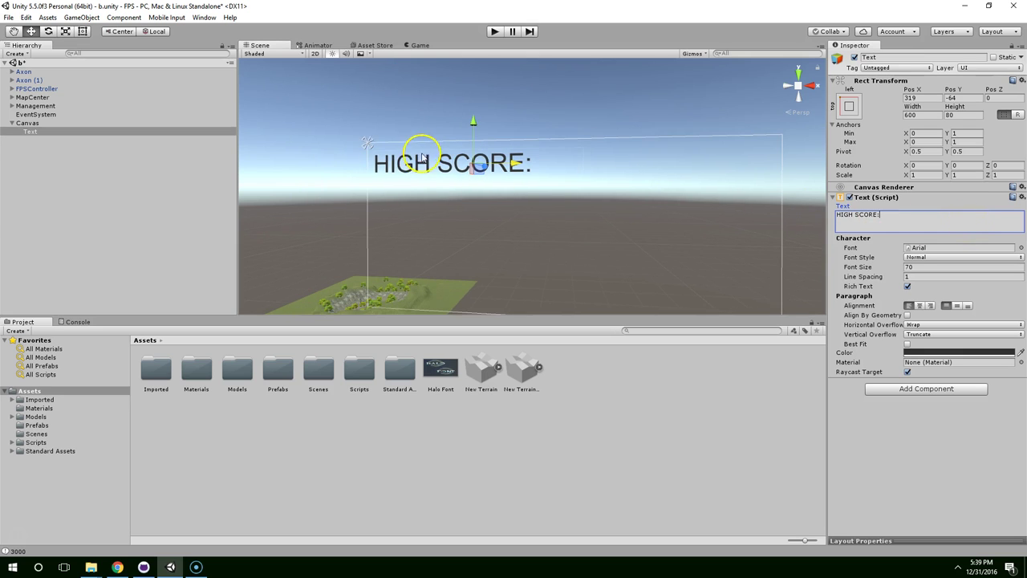
left_click(32, 130)
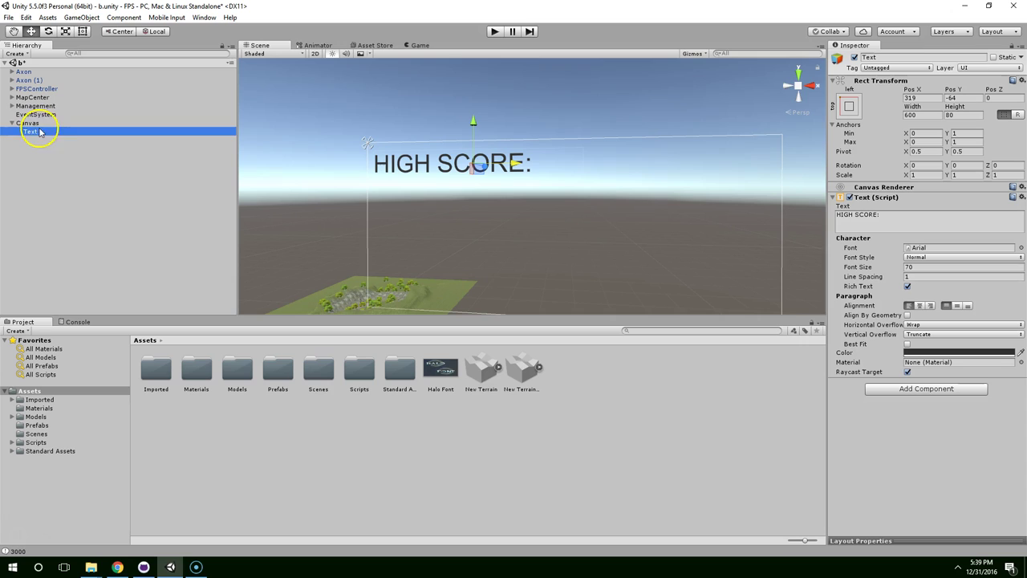
left_click(917, 58)
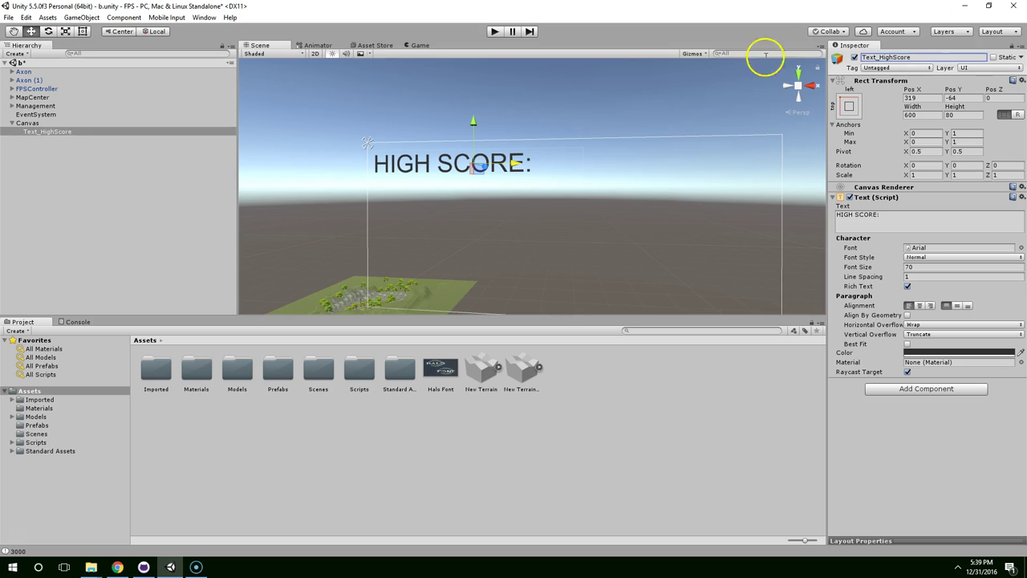
Duplicate Text_HighScore and rename the copy Text_Score
left_click(73, 133)
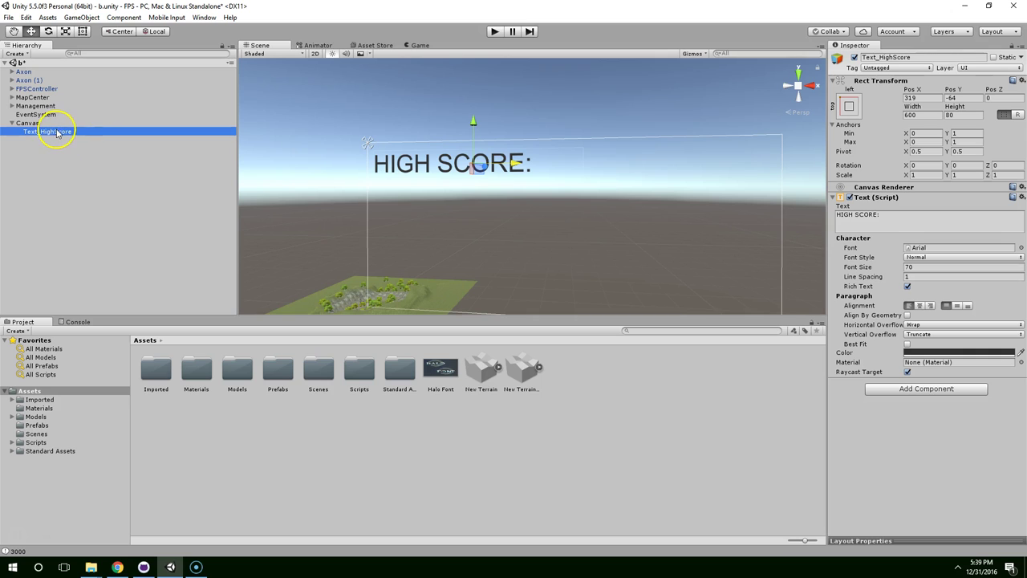
key("ctrl+d")
left_click(921, 58)
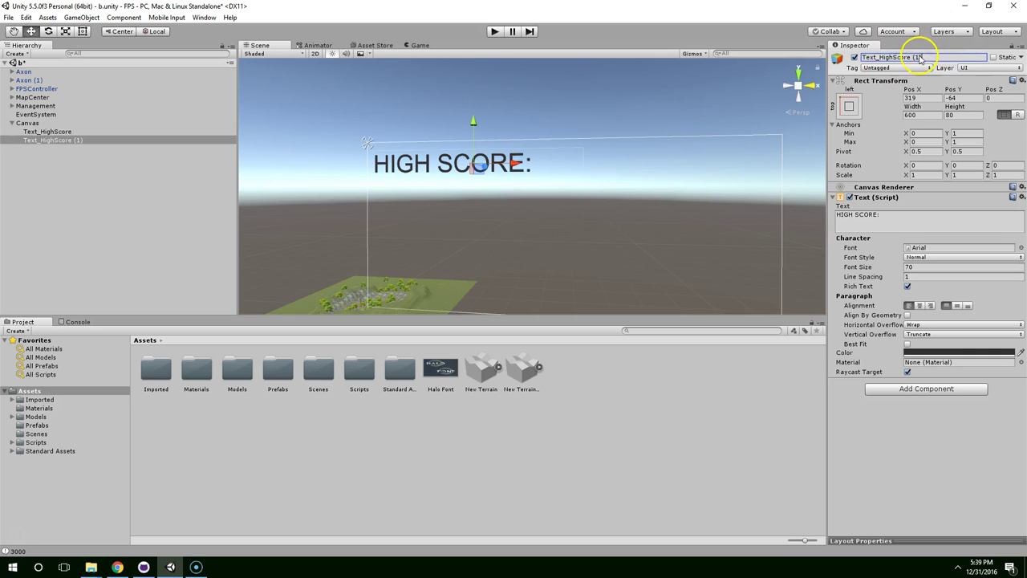
double_click(883, 60)
Move Text_Score below HIGH SCORE: and change its text to 'SCORE:'
scroll(585, 110, "down", 2)
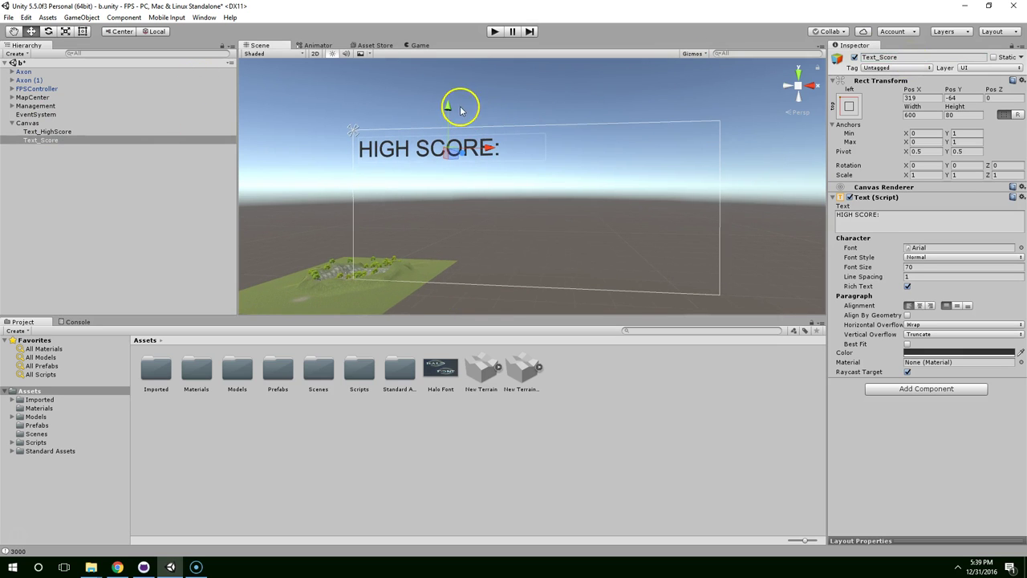
left_click_drag(452, 104, 457, 130)
left_click(856, 217)
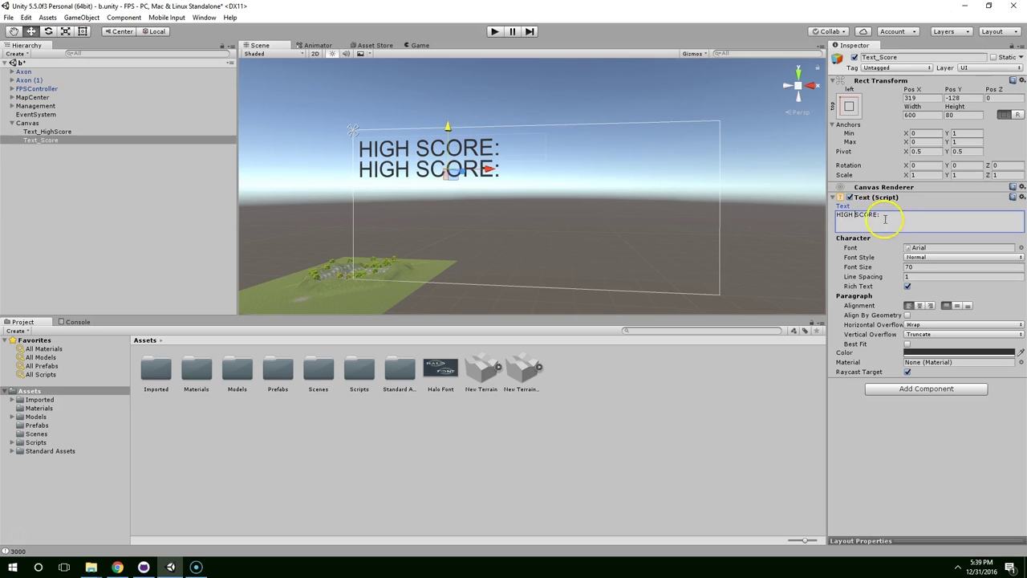
key("BackSpace")
key("BackSpace")
key("BackSpace")
key("BackSpace")
key("BackSpace")
left_click(547, 184)
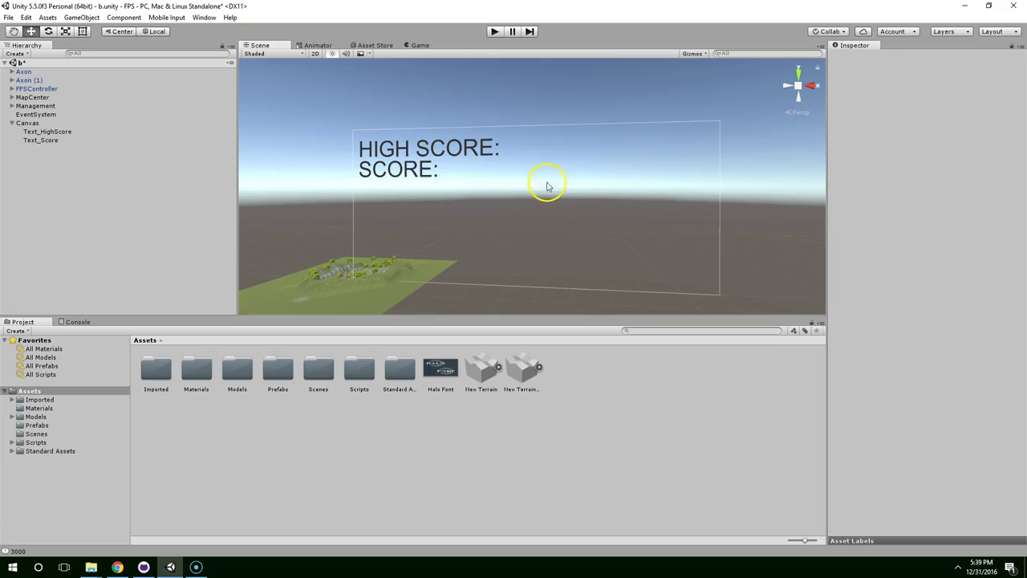
left_click(495, 31)
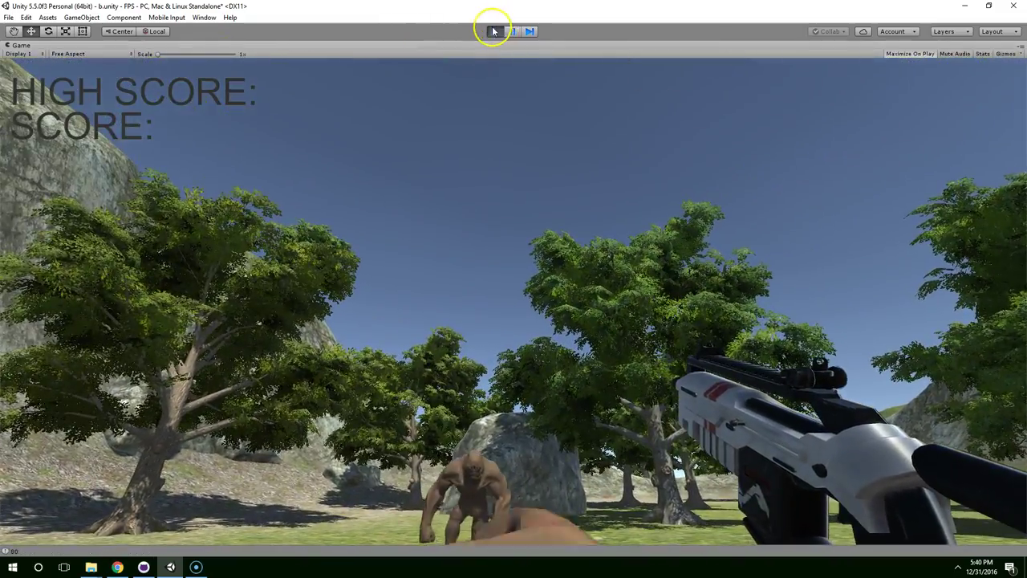
left_click(491, 33)
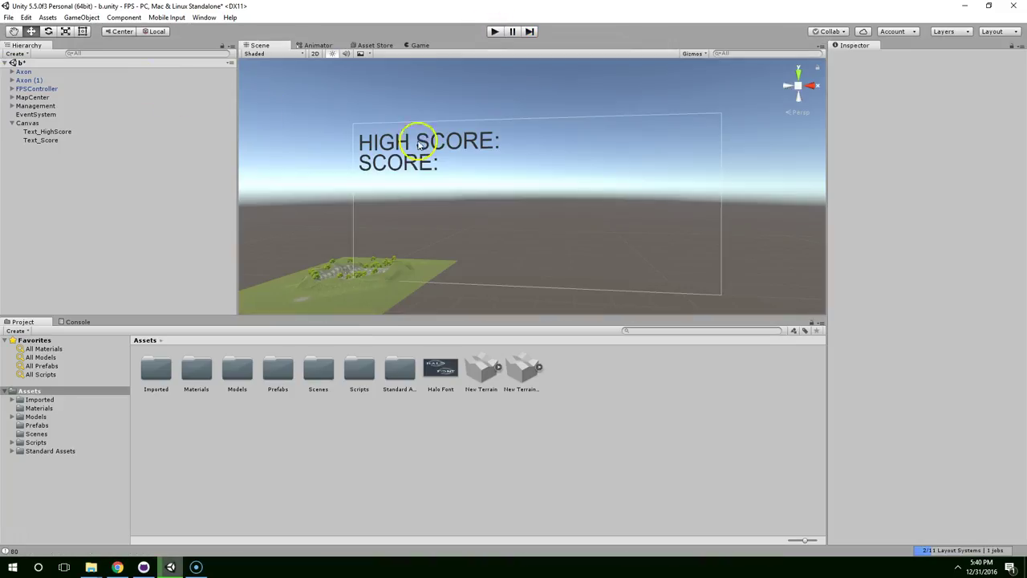
Nudge SCORE: slightly lower, then select both labels and make them white
left_click(44, 139)
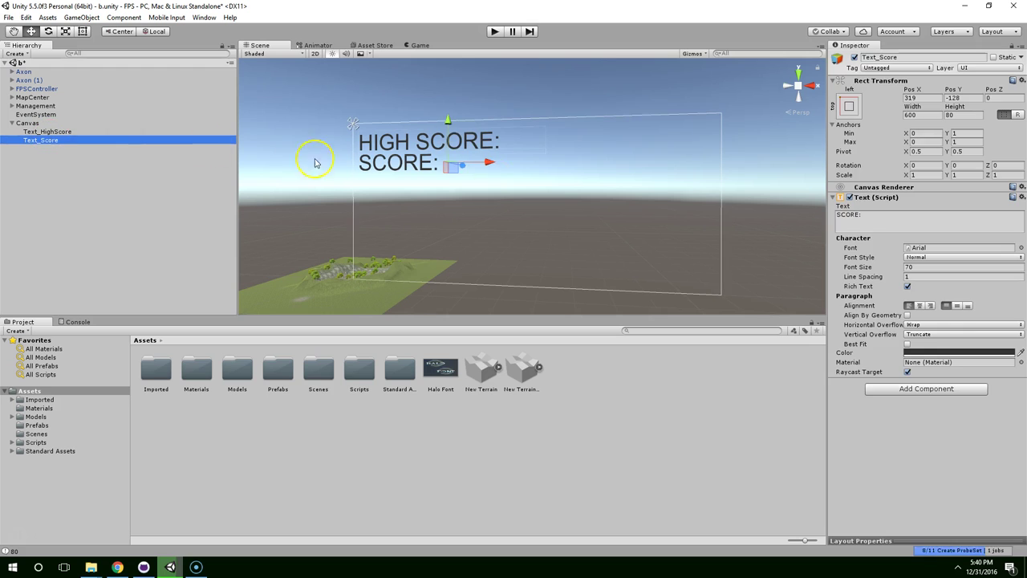
left_click_drag(450, 120, 449, 127)
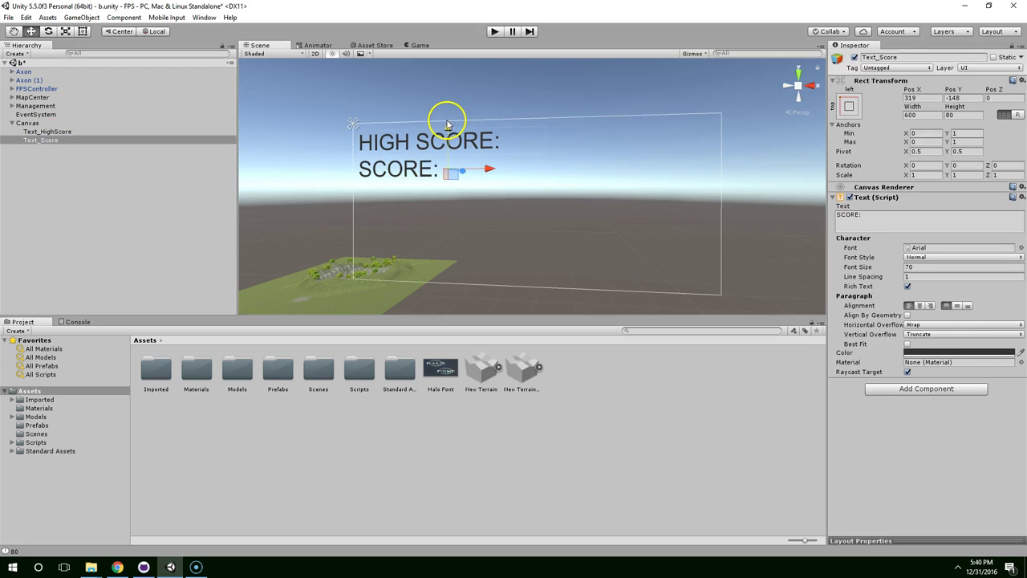
left_click(38, 131, "ctrl")
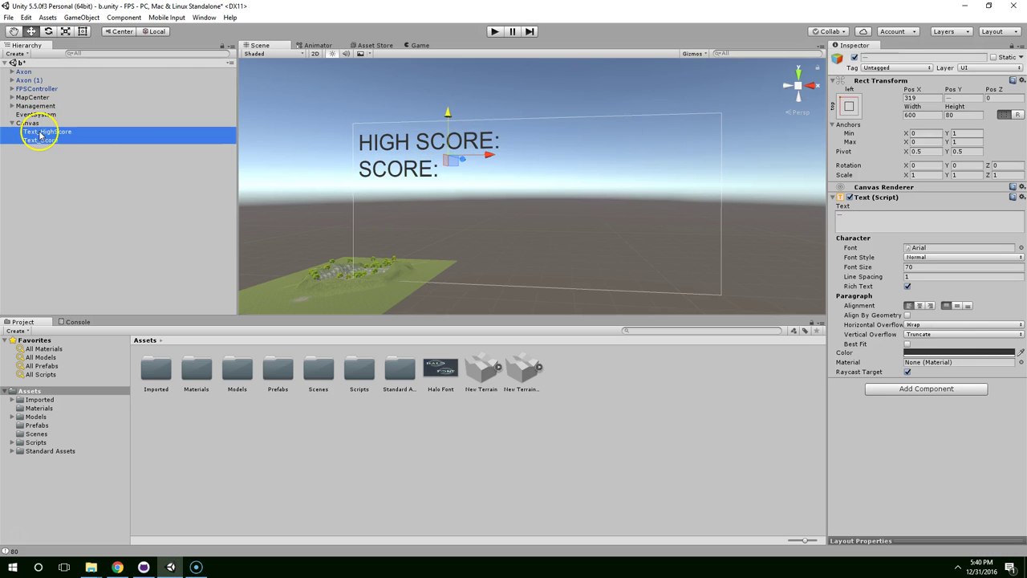
left_click(919, 350)
left_click(284, 166)
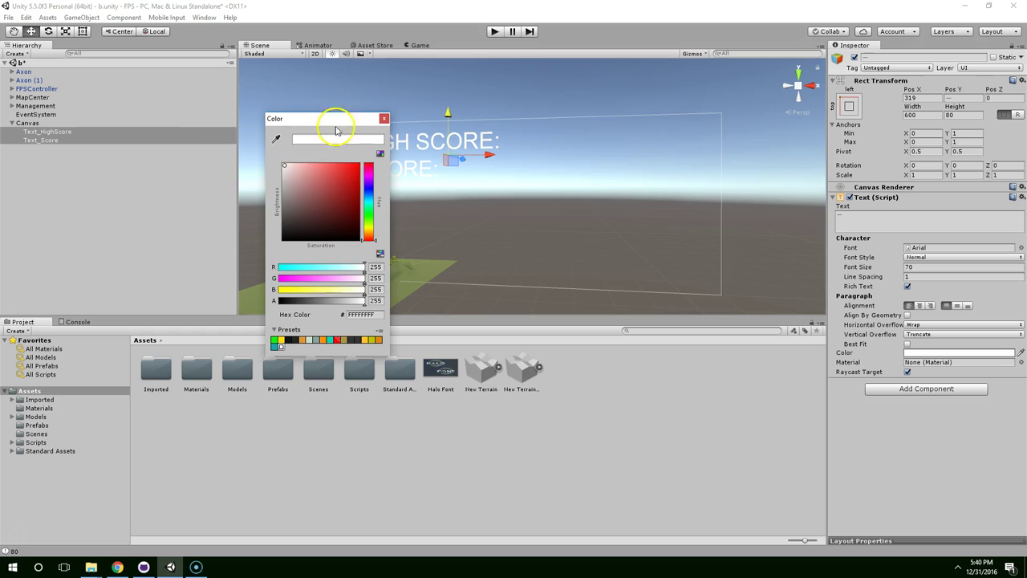
left_click(383, 119)
Tint both score labels a pale cyan colour
left_click(923, 351)
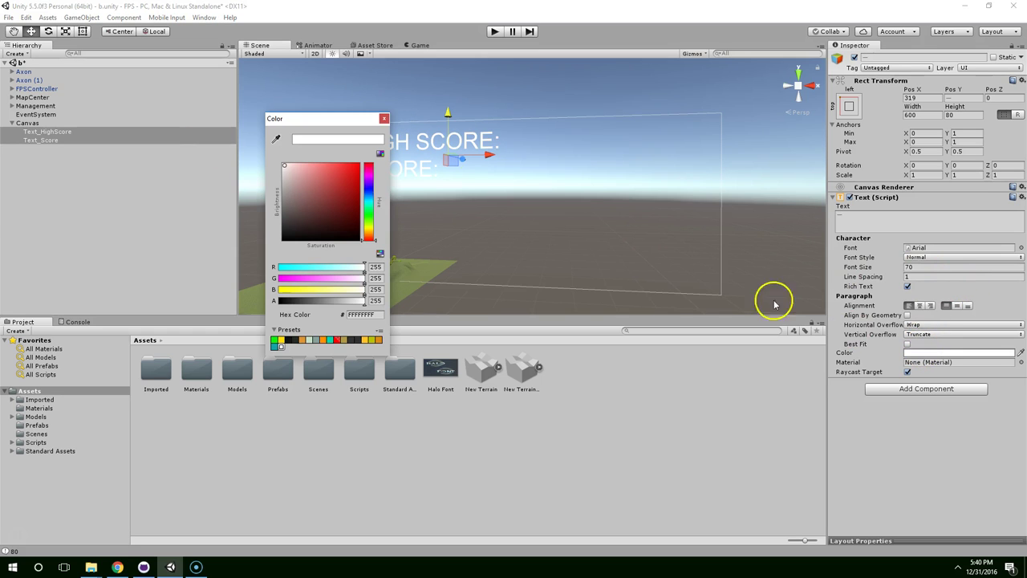
left_click_drag(371, 211, 370, 203)
left_click(298, 169)
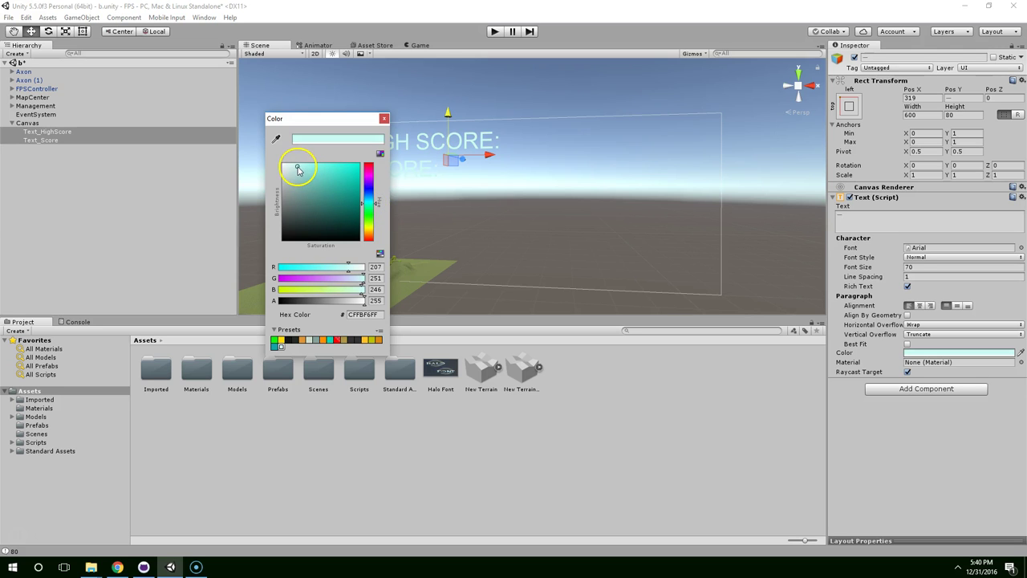
left_click_drag(298, 168, 300, 166)
left_click(383, 118)
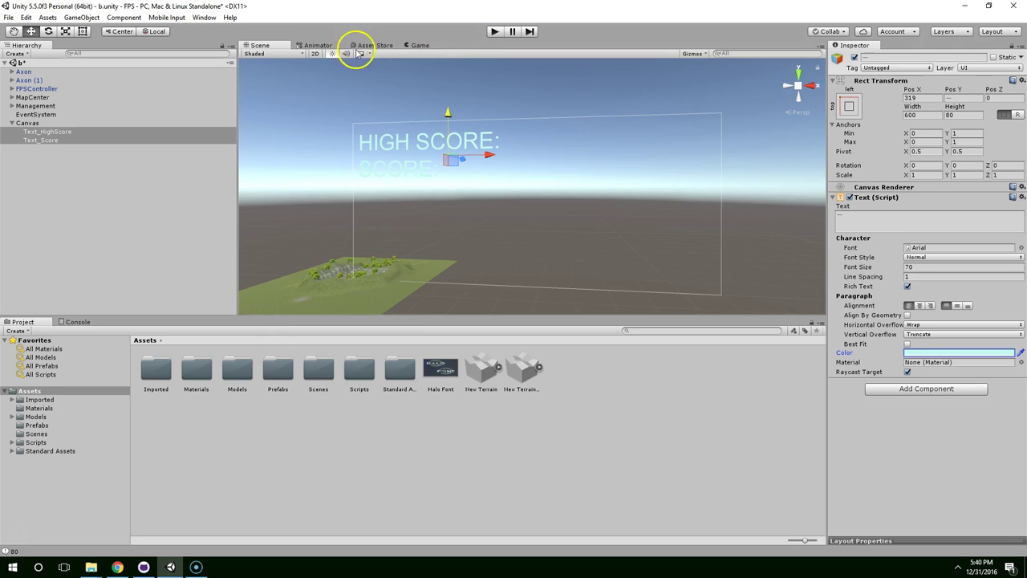
Check the labels in the Game view and change their colour to grey (9C9C9C)
left_click(417, 45)
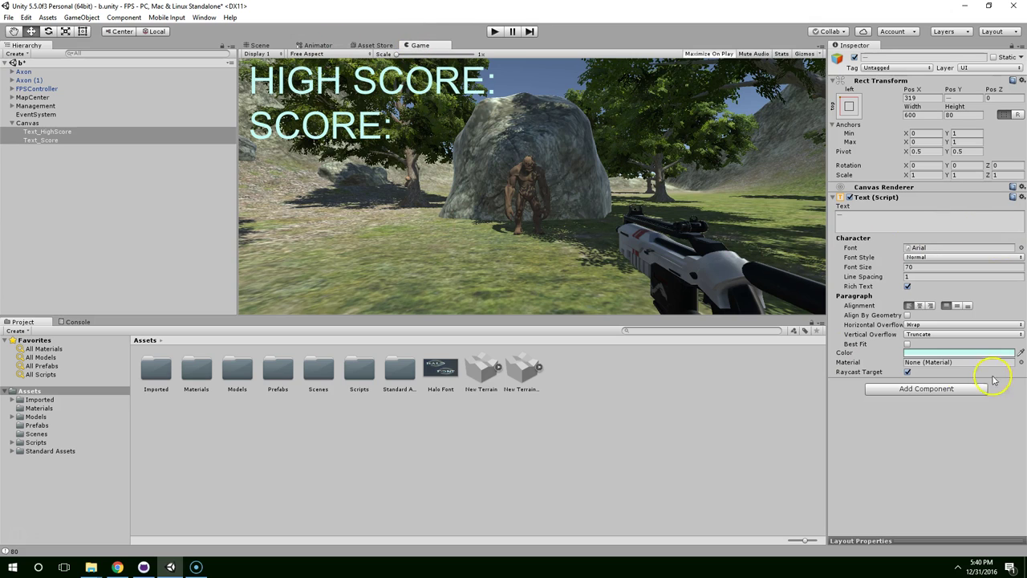
left_click(925, 354)
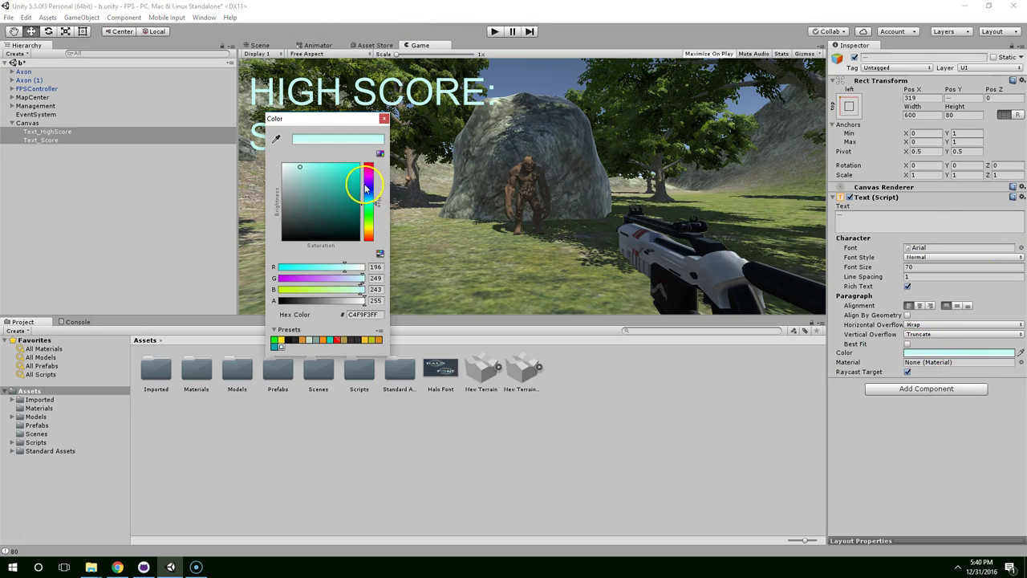
left_click(313, 212)
mouse_move(313, 212)
left_mouse_down()
mouse_move(274, 214)
mouse_move(274, 223)
mouse_move(270, 195)
left_mouse_up()
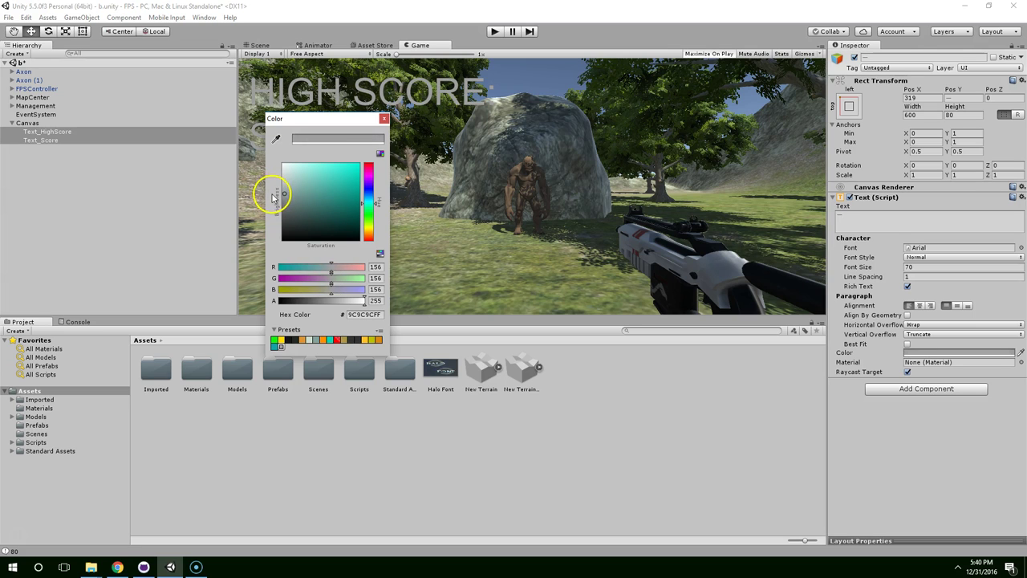
left_click(384, 119)
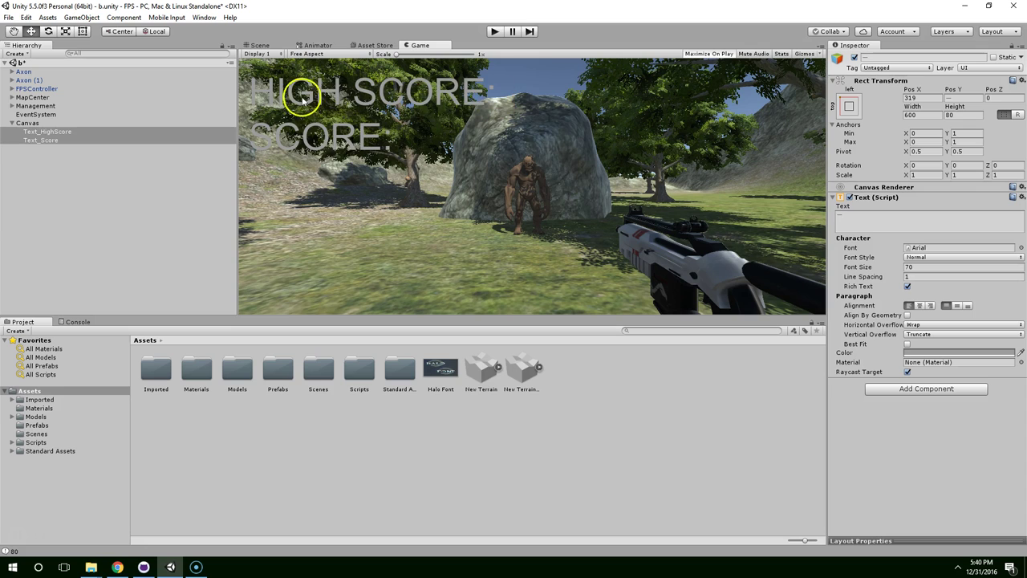
On DaFont, list Fancy > Old School fonts filtered to 100% Free
left_click(117, 567)
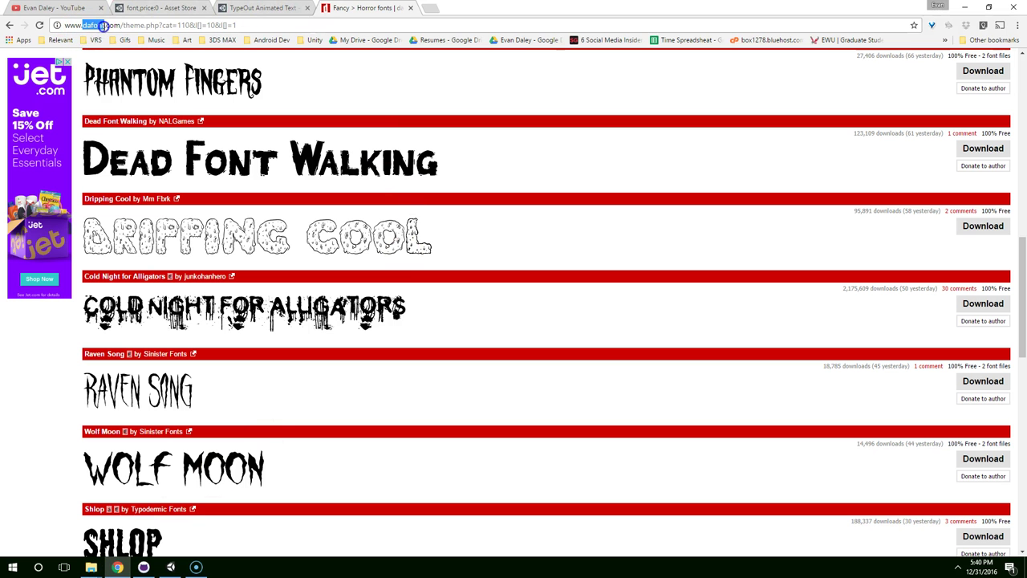
scroll(385, 151, "up", 10)
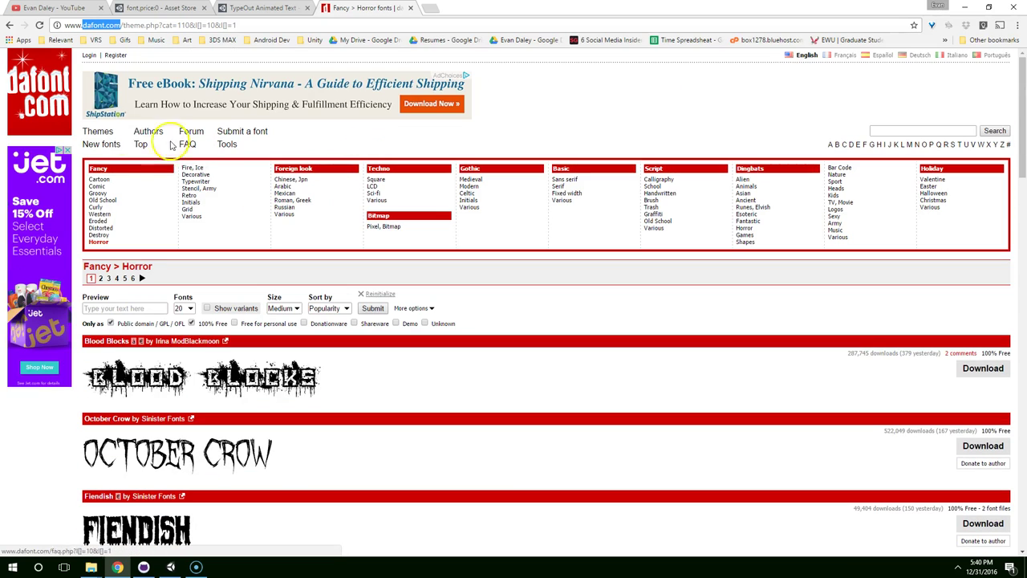
left_click(104, 200)
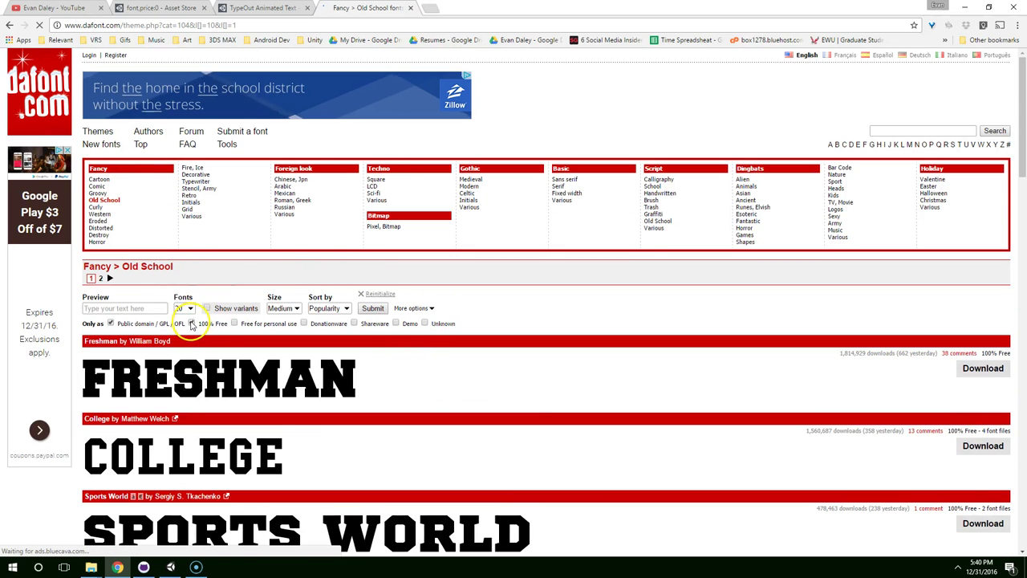
left_click(191, 323)
left_click(373, 309)
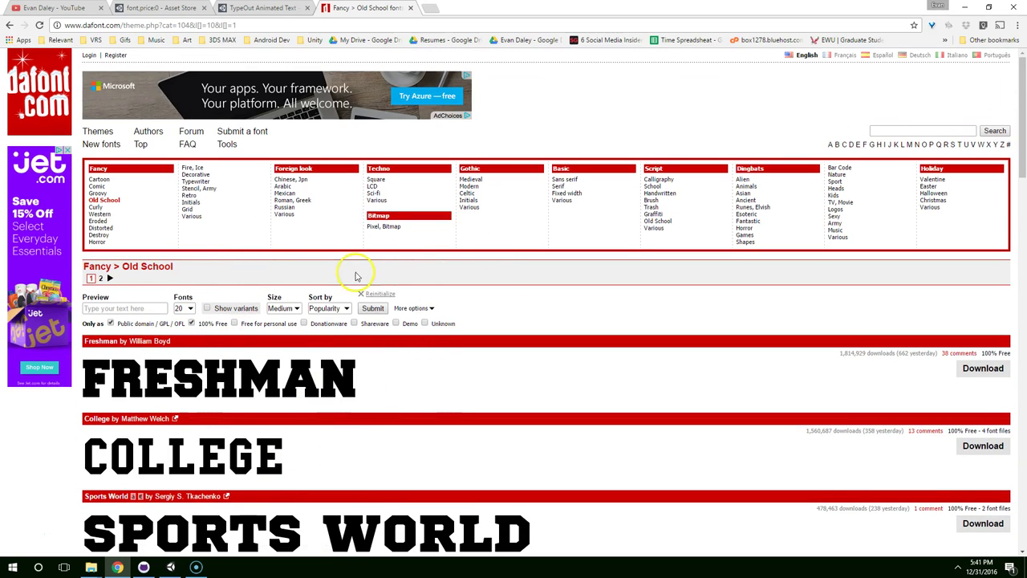
Download the Freshman font and open freshman.zip
scroll(241, 337, "down", 2)
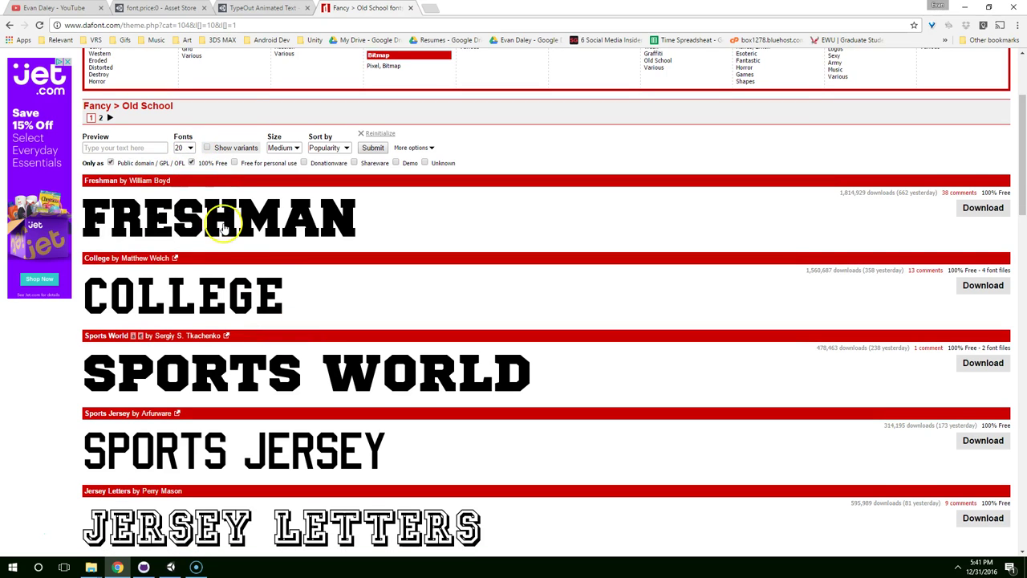
left_click(216, 227)
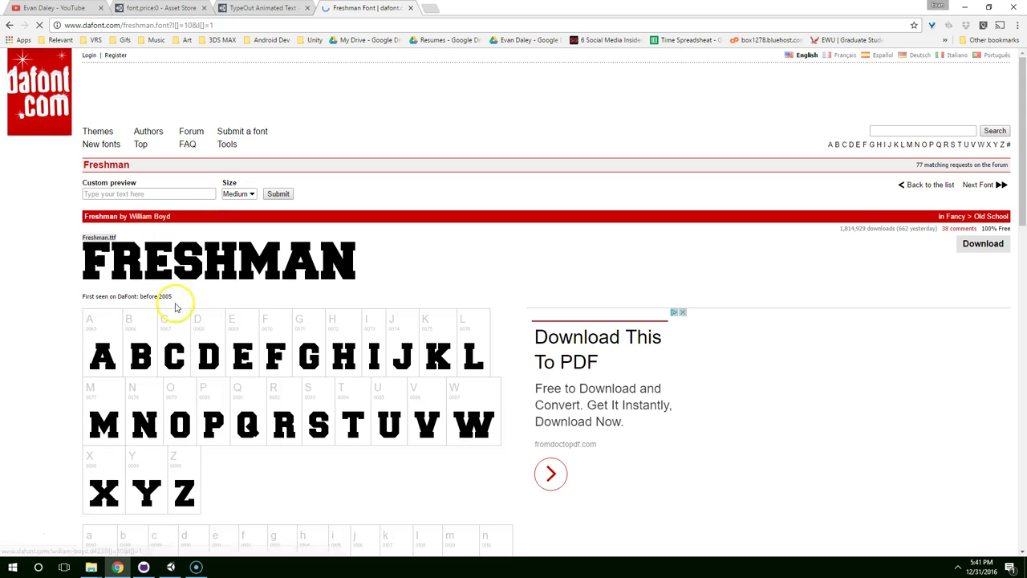
left_click(982, 246)
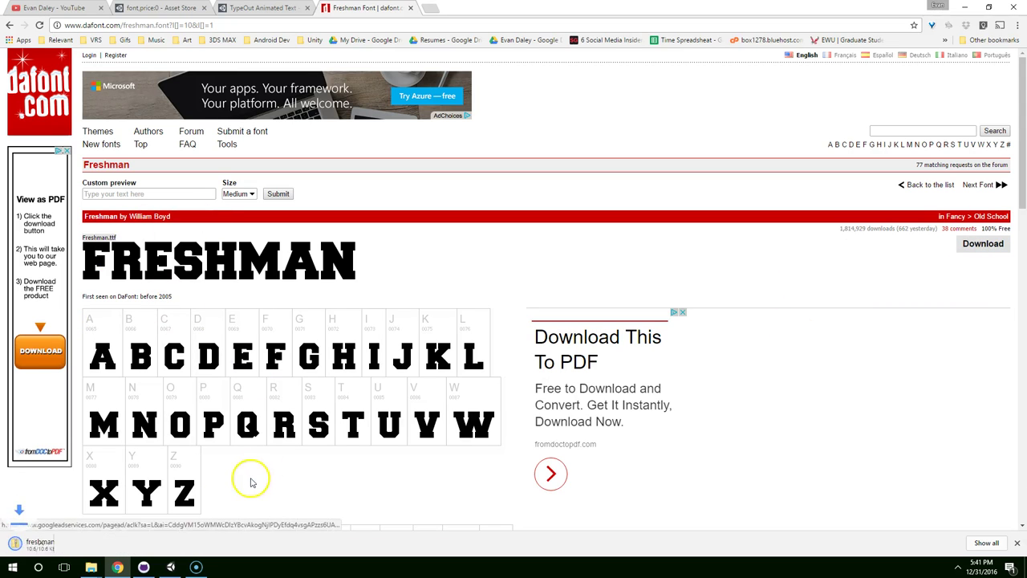
left_click(48, 544)
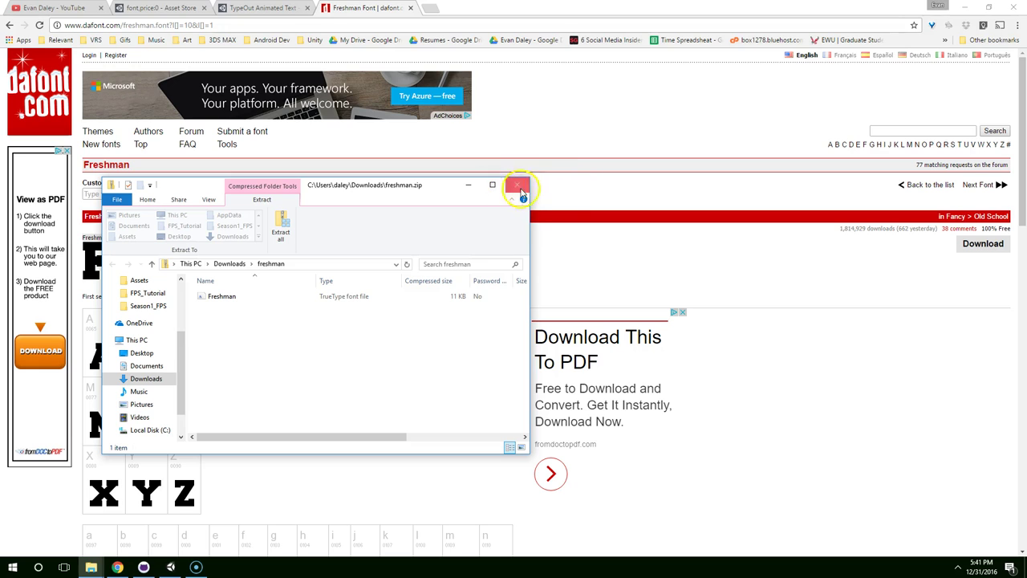
Move the freshman.zip Explorer window aside and close it
mouse_move(420, 188)
left_mouse_down()
mouse_move(466, 188)
mouse_move(414, 199)
left_mouse_up()
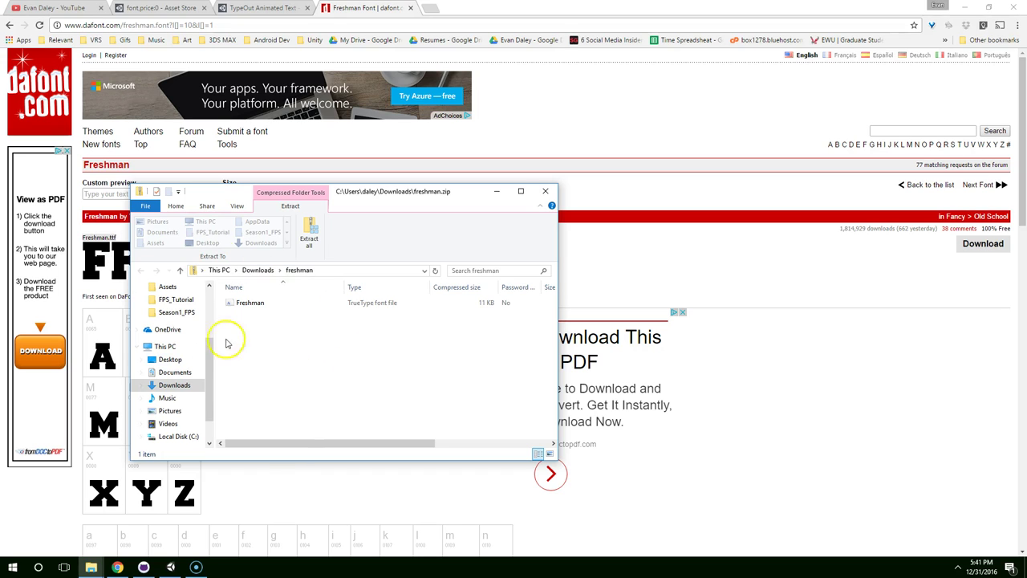
left_click(546, 192)
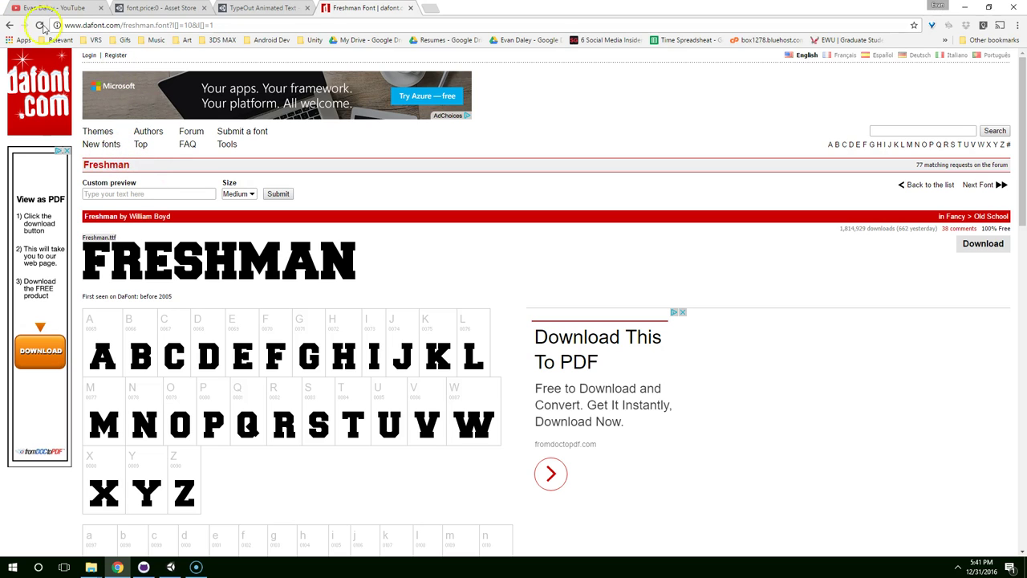
Return to dafont.com and list Fancy > Horror fonts filtered to 100% Free
left_click_drag(214, 24, 170, 24)
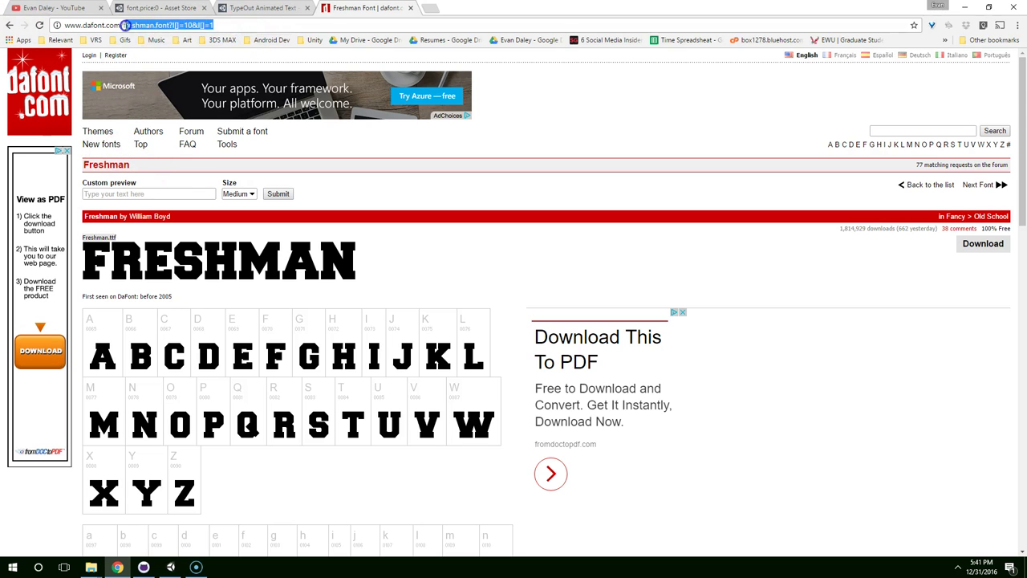
key("BackSpace")
key("Return")
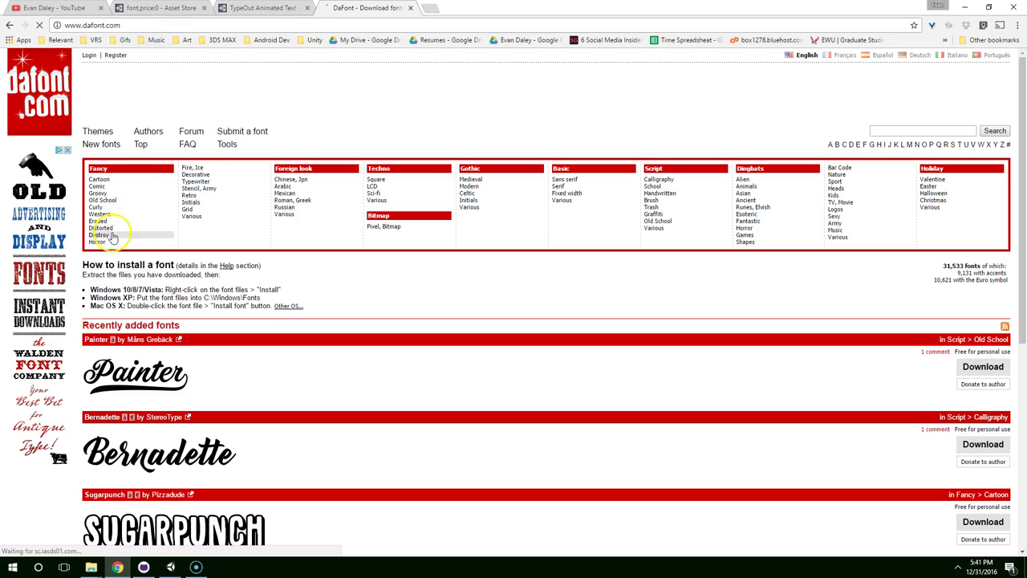
left_click(100, 242)
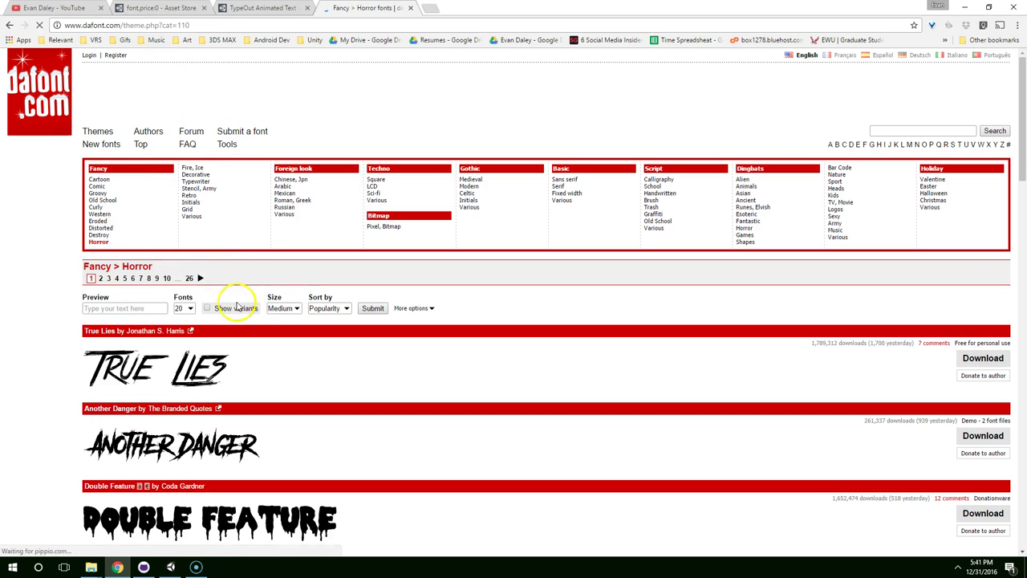
left_click(413, 309)
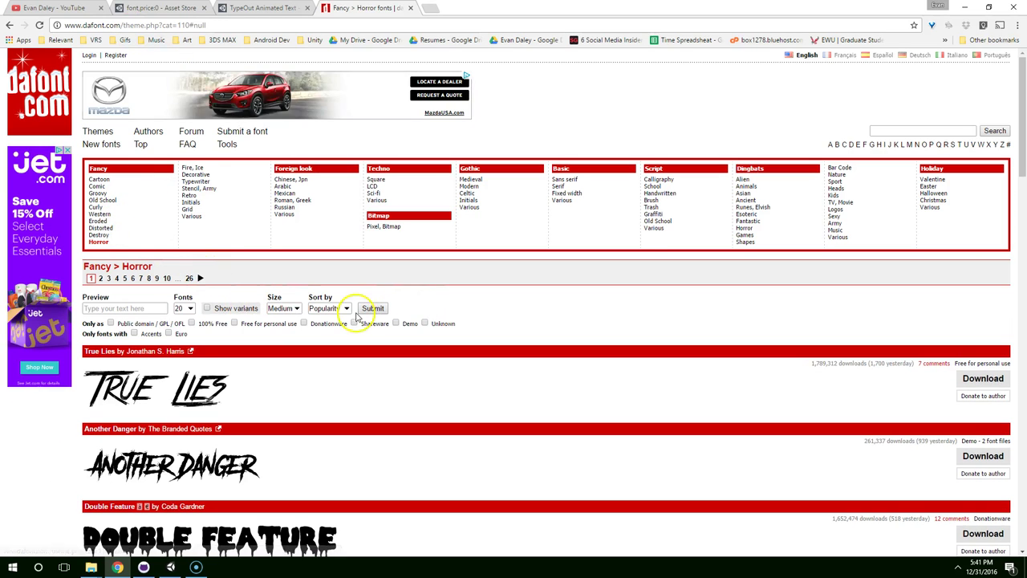
left_click(192, 323)
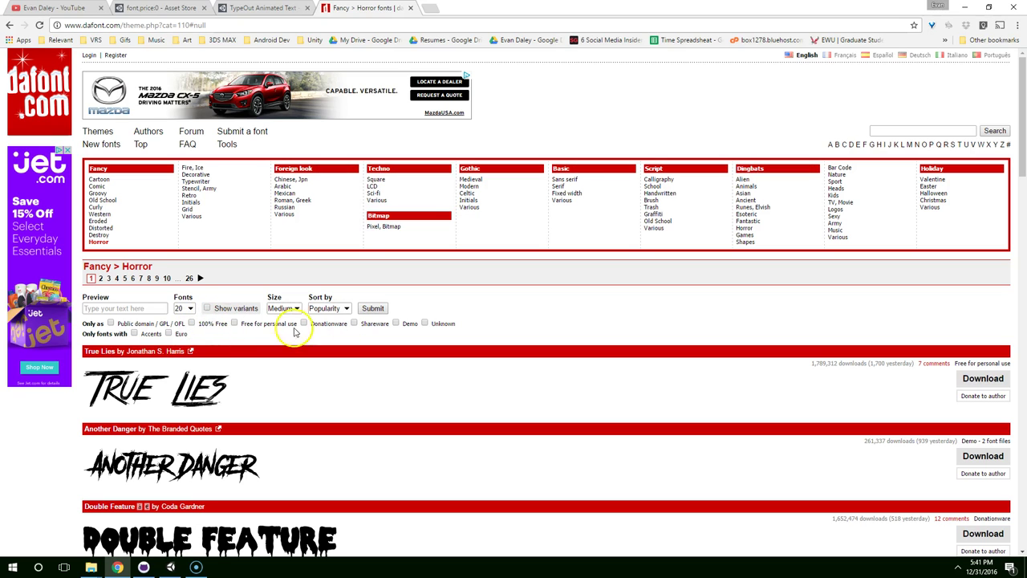
left_click(373, 309)
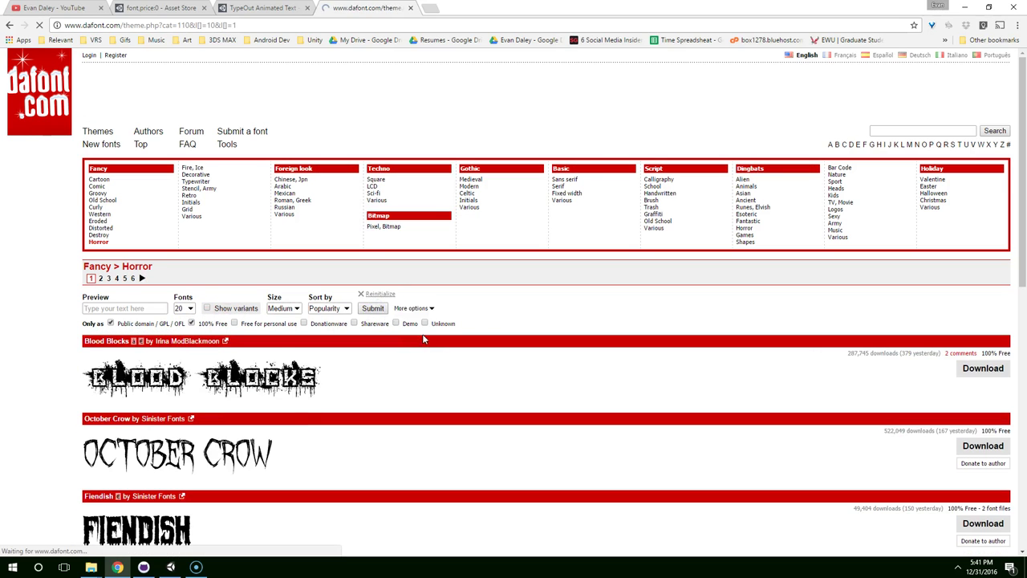
Scroll the Horror list and open the Dead Font Walking font page
scroll(401, 322, "down", 3)
scroll(394, 320, "down", 4)
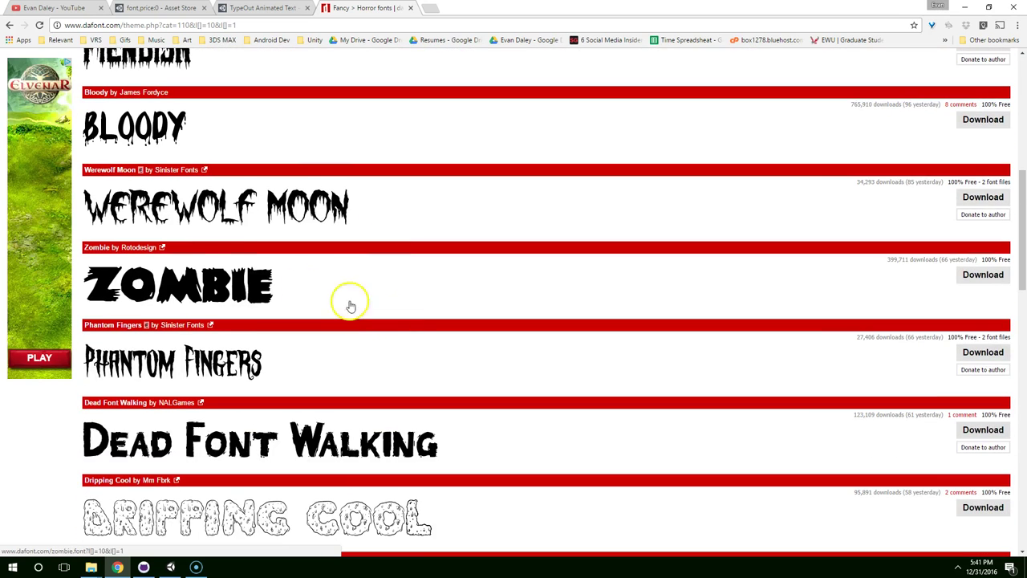
scroll(161, 281, "down", 2)
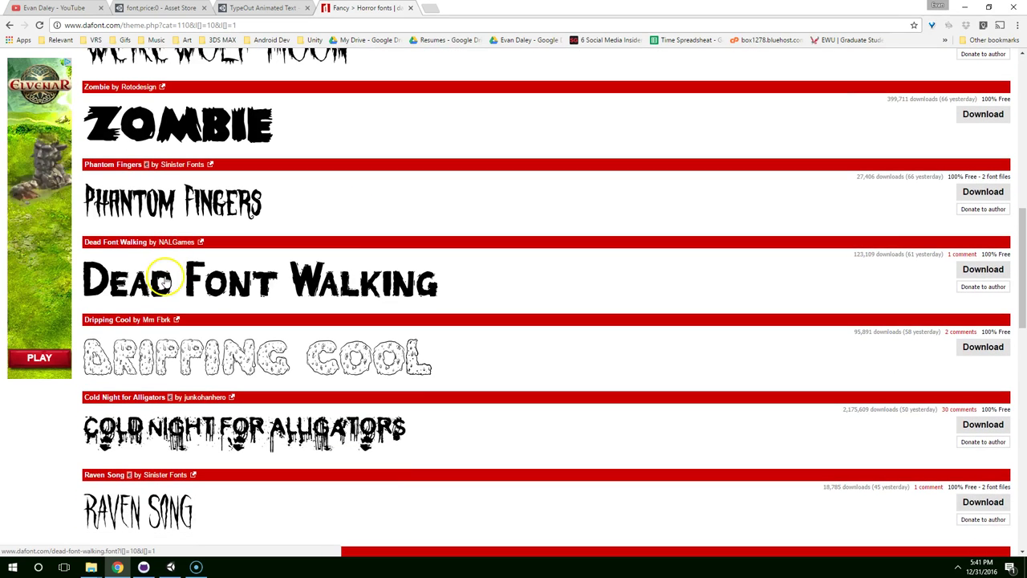
scroll(297, 277, "down", 4)
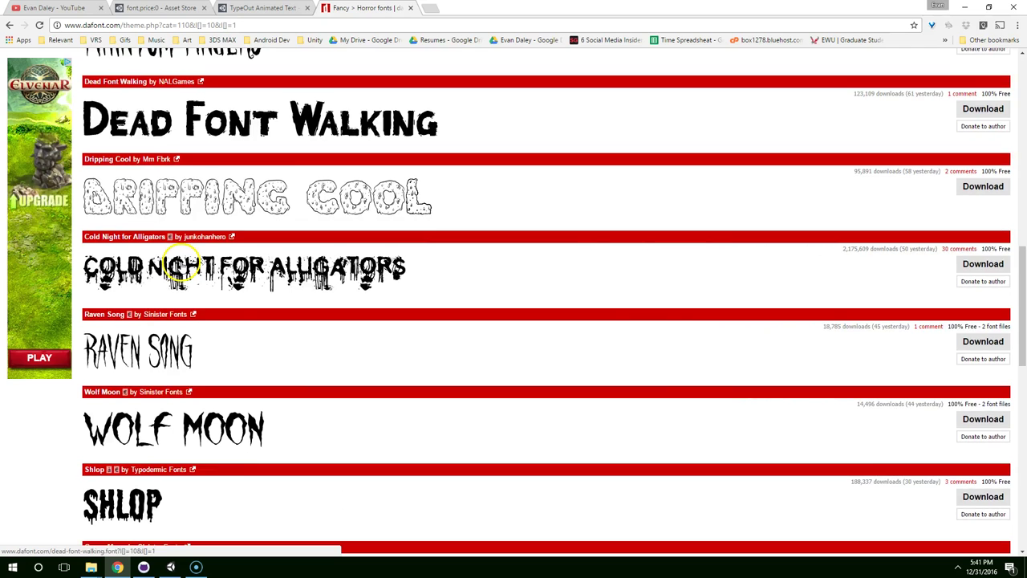
scroll(183, 267, "down", 6)
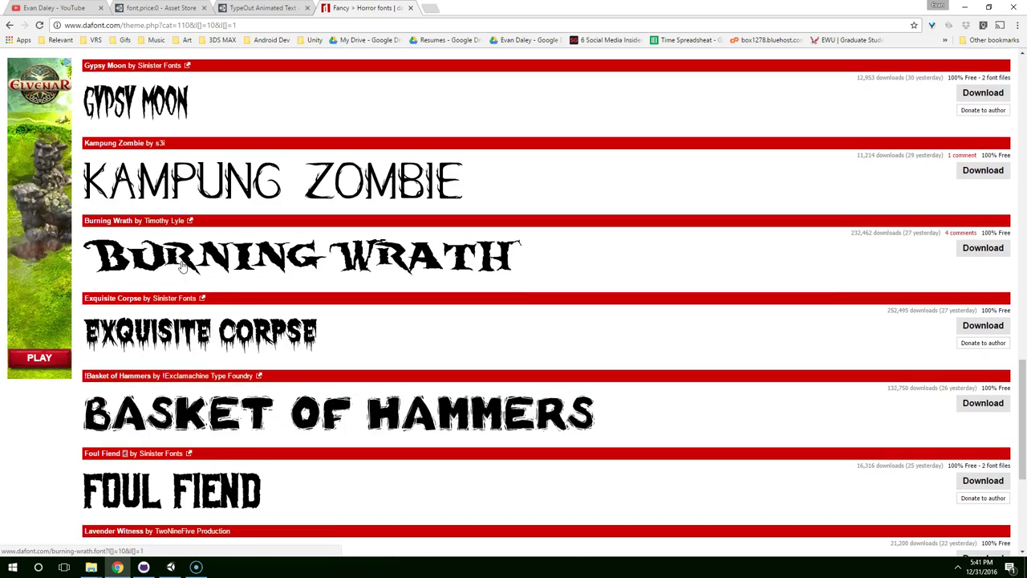
scroll(183, 267, "down", 2)
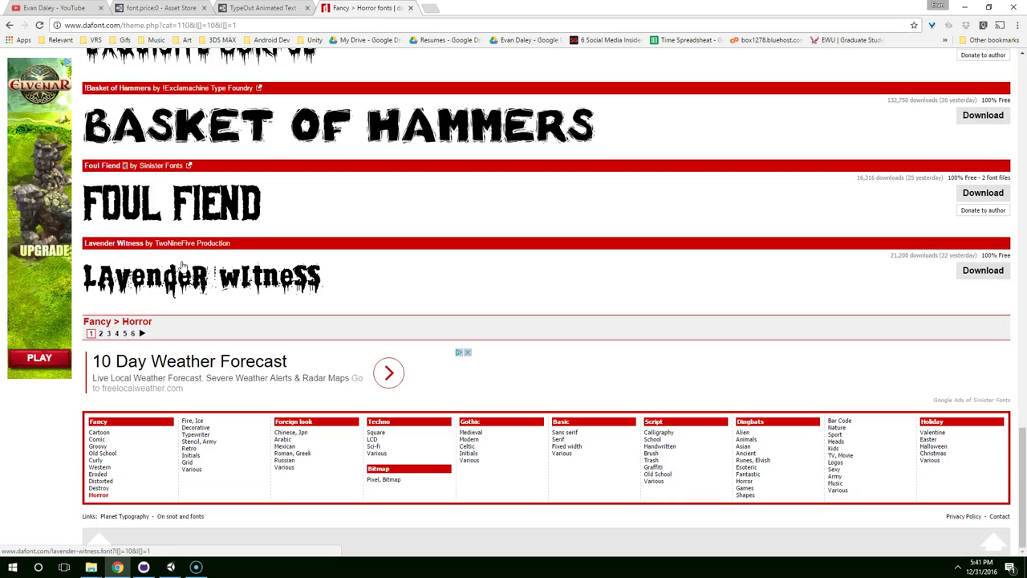
scroll(183, 265, "up", 10)
scroll(183, 265, "up", 2)
left_click(313, 313)
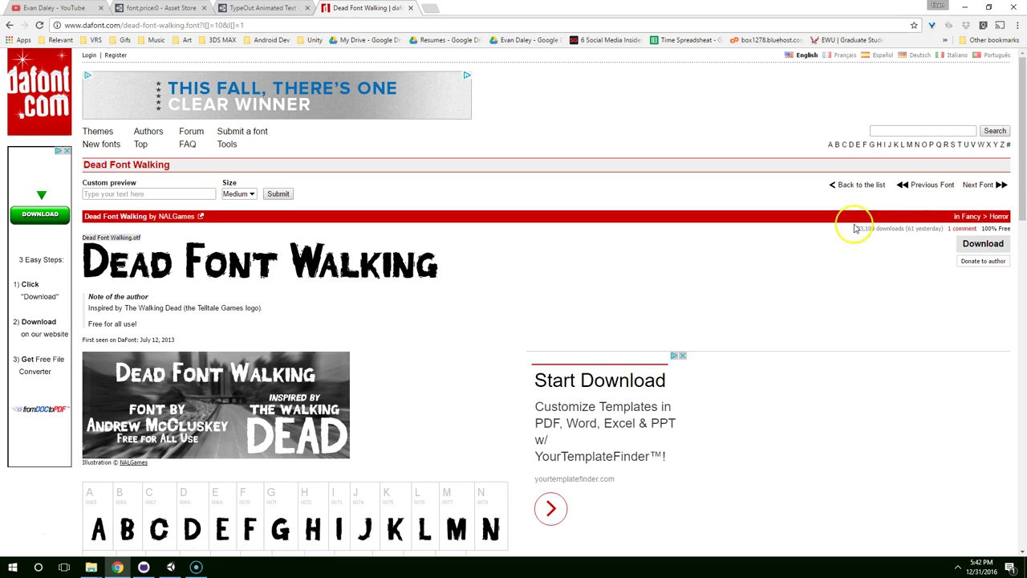
Download the Dead Font Walking font and open its zip
left_click_drag(853, 229, 1010, 225)
left_click(1009, 226)
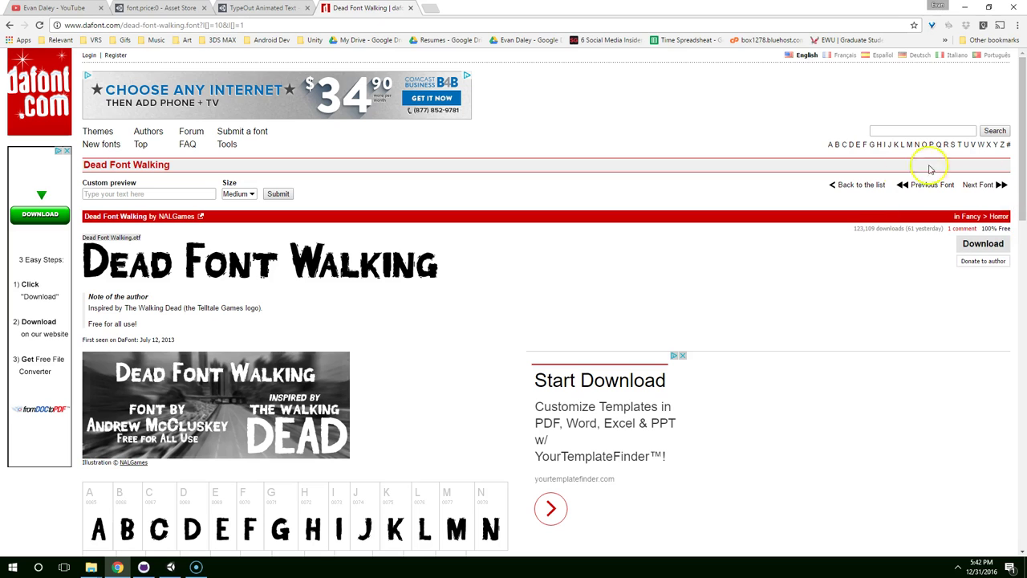
left_click(1000, 245)
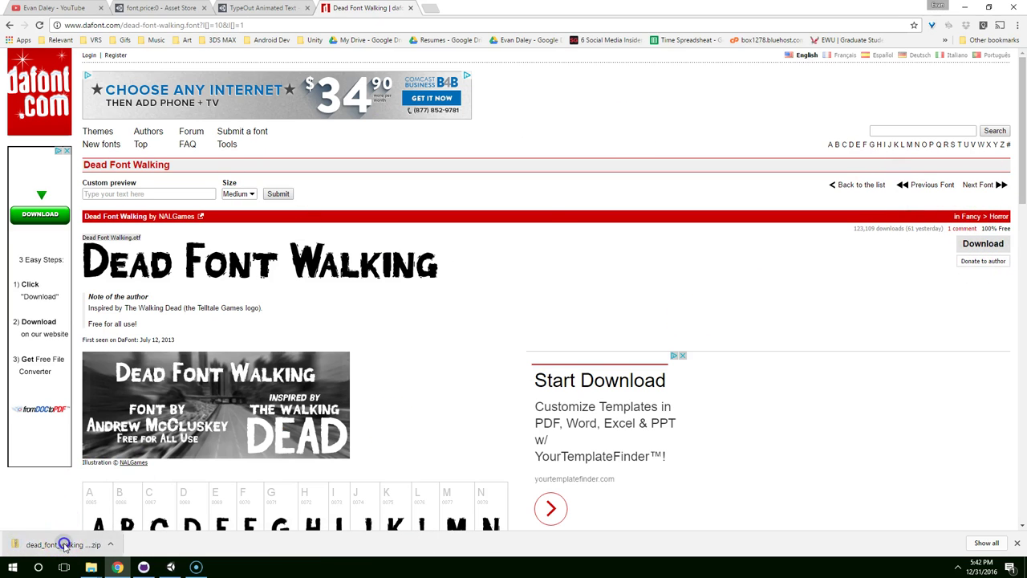
left_click(69, 543)
left_click_drag(369, 195, 241, 164)
In Unity, create a new folder named Fonts under Assets
left_click(170, 567)
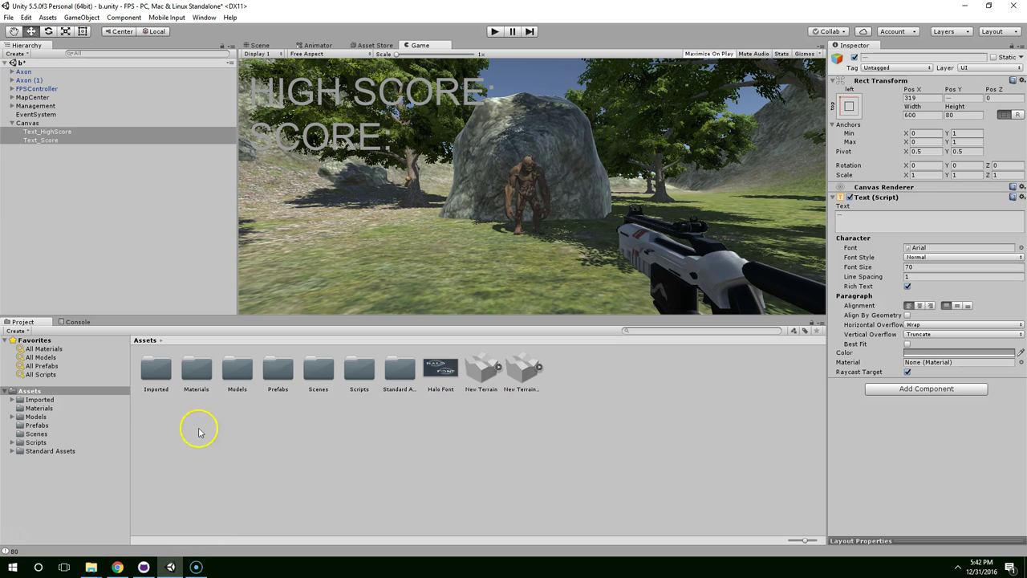
right_click(32, 391)
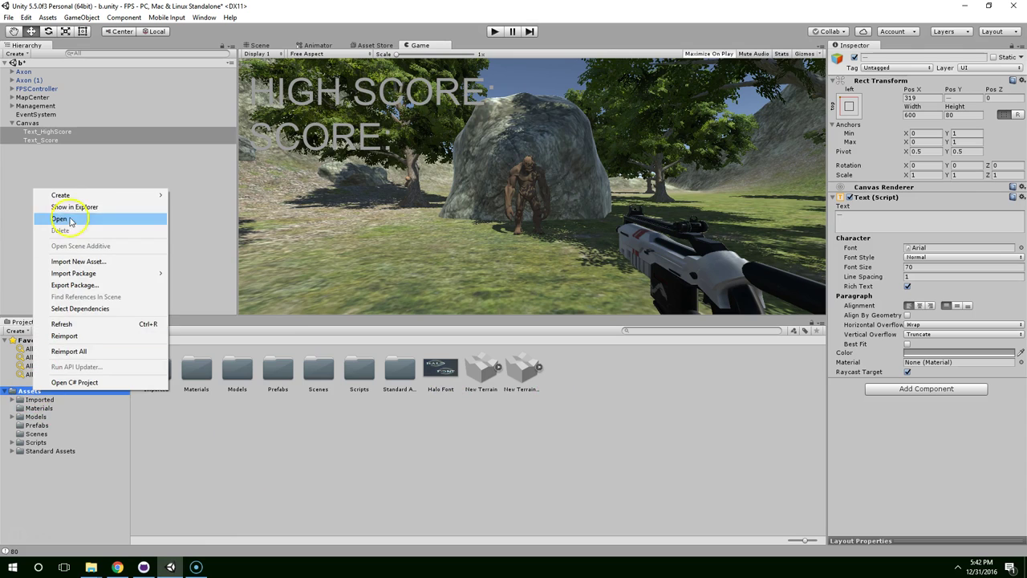
mouse_move(69, 195)
left_click(224, 197)
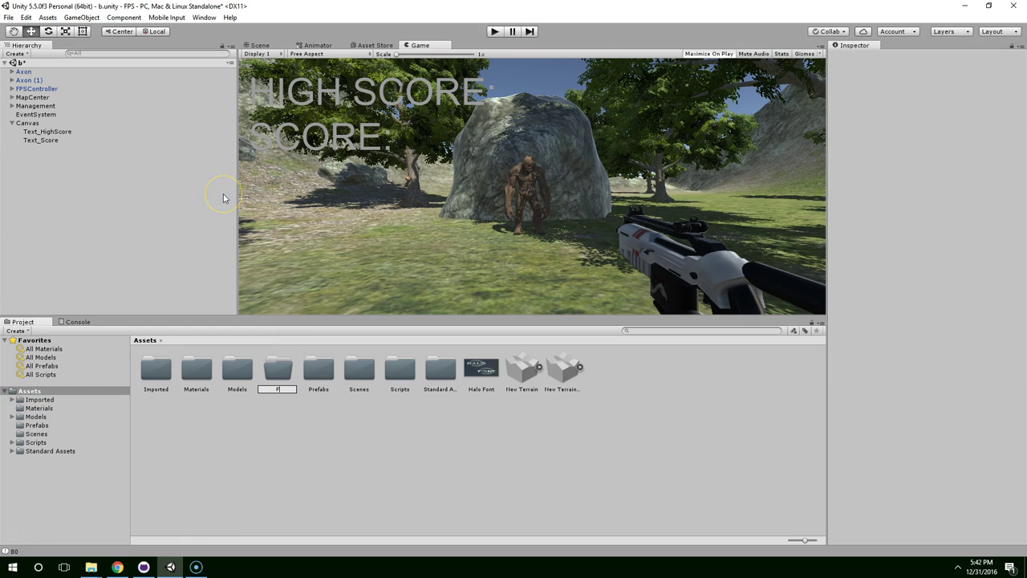
type("Fonts")
left_click(215, 214)
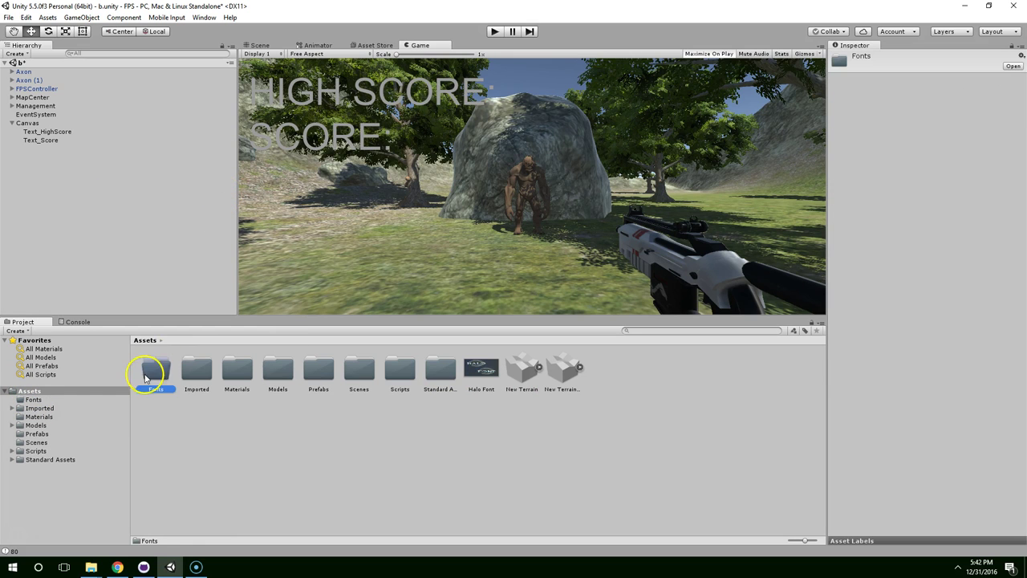
Reveal the project's Fonts folder in File Explorer
double_click(146, 373)
right_click(165, 374)
left_click(217, 186)
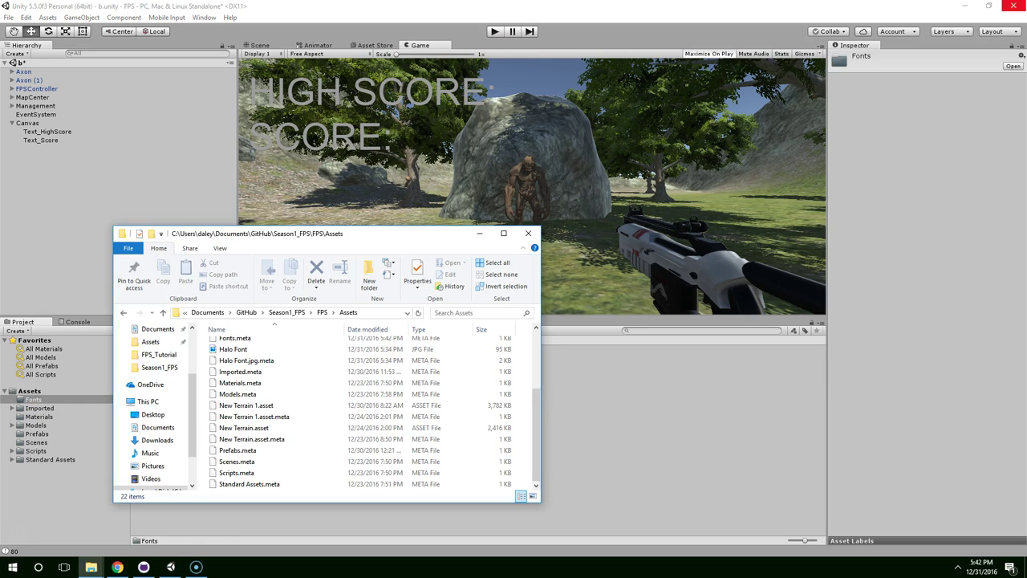
left_click(966, 6)
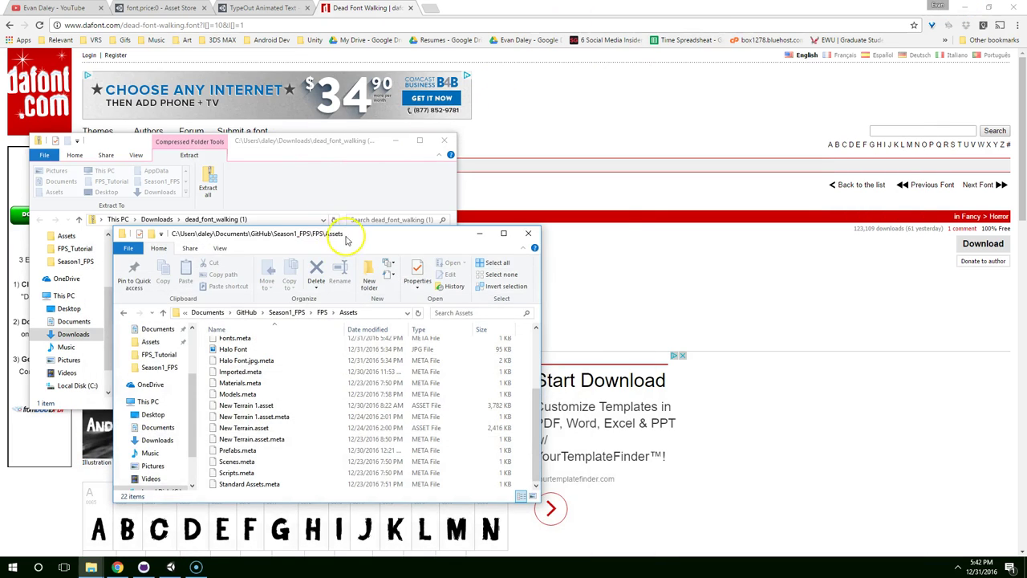
Copy the Dead Font Walking font file from the zip window into Assets\Fonts
left_click_drag(345, 239, 675, 176)
scroll(658, 275, "up", 3)
scroll(656, 273, "down", 3)
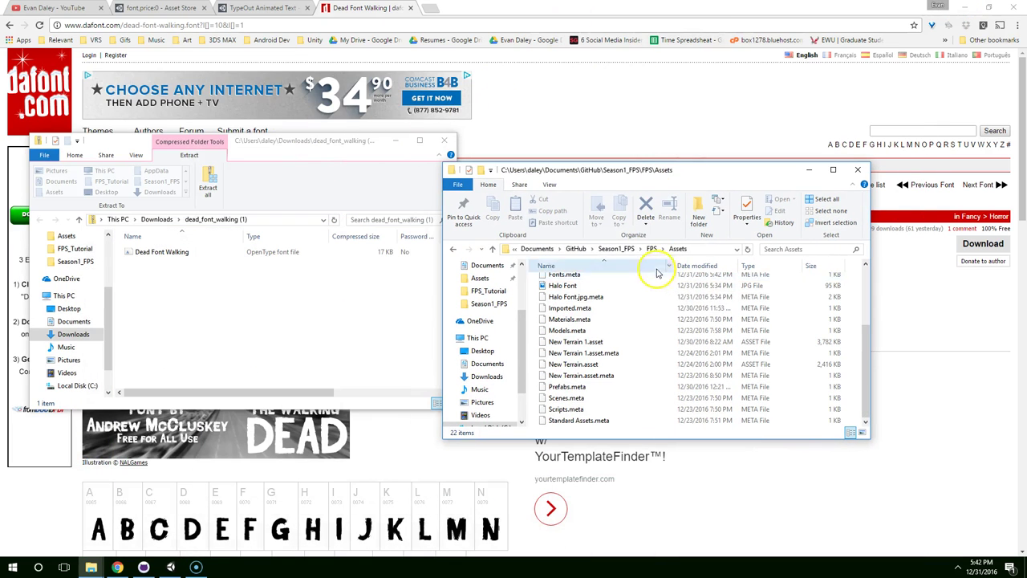
scroll(584, 308, "up", 5)
double_click(561, 275)
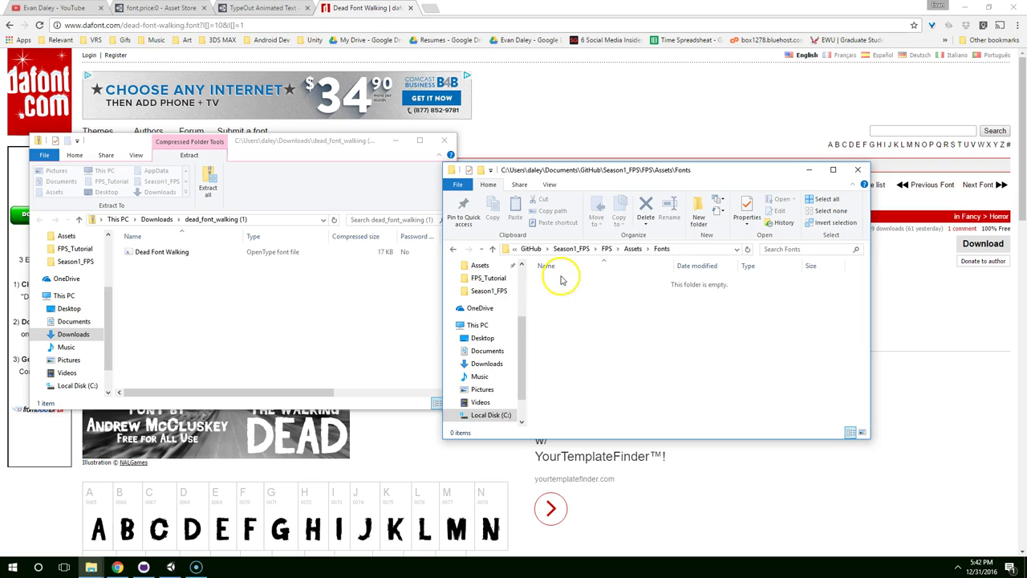
left_click_drag(157, 252, 677, 343)
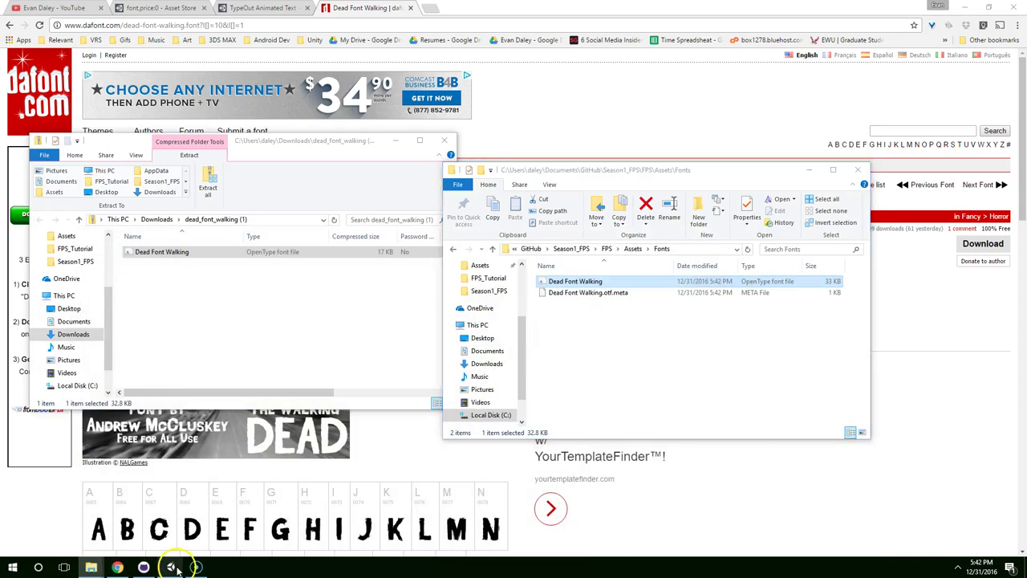
Set the font of both Text_HighScore and Text_Score labels to Dead Font Walking
left_click(170, 568)
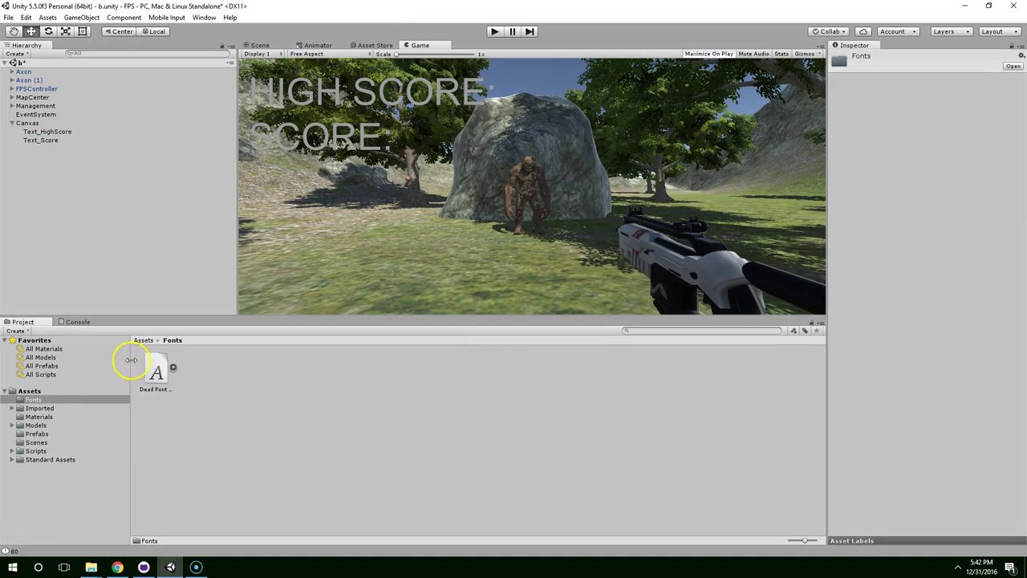
left_click(153, 374)
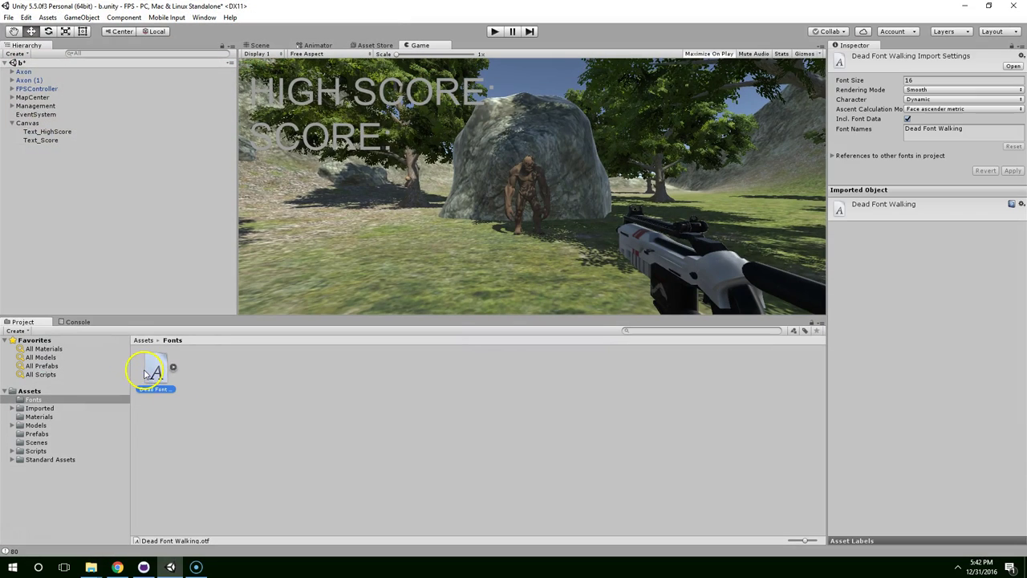
left_click(61, 131)
left_click(63, 140)
left_click(65, 132, "ctrl")
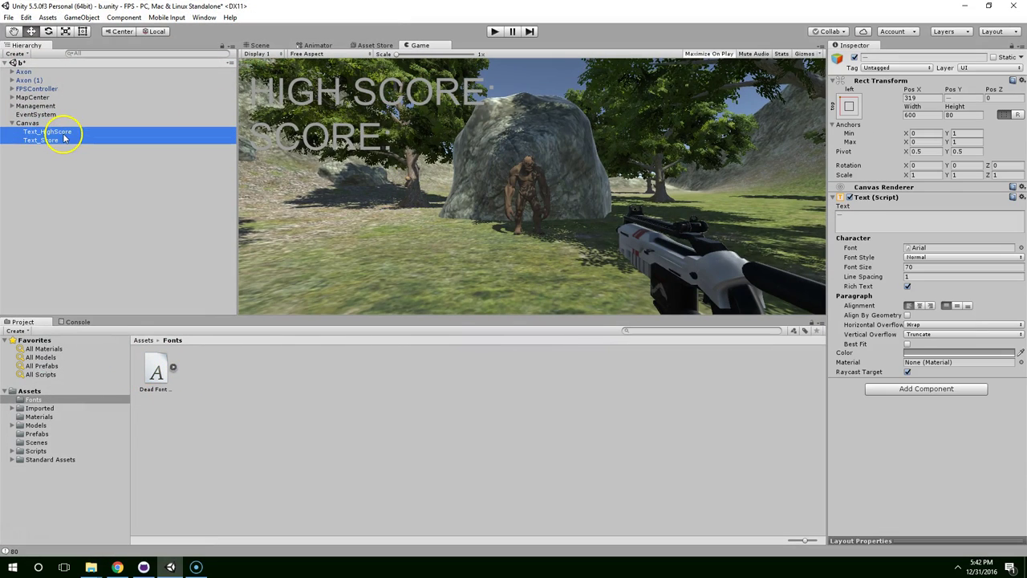
left_click_drag(158, 362, 931, 248)
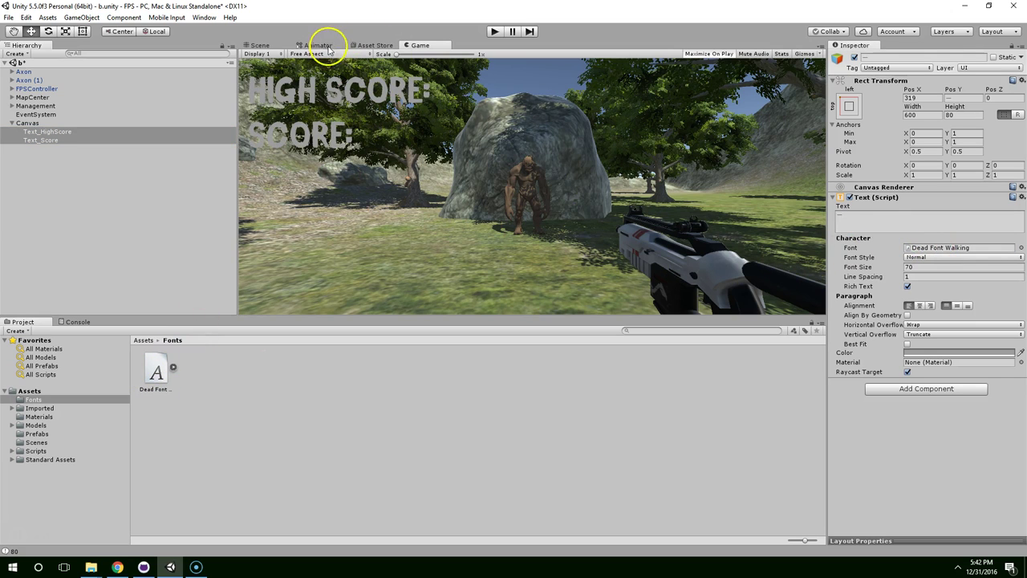
Colour both score labels dark red (720000)
left_click(923, 350)
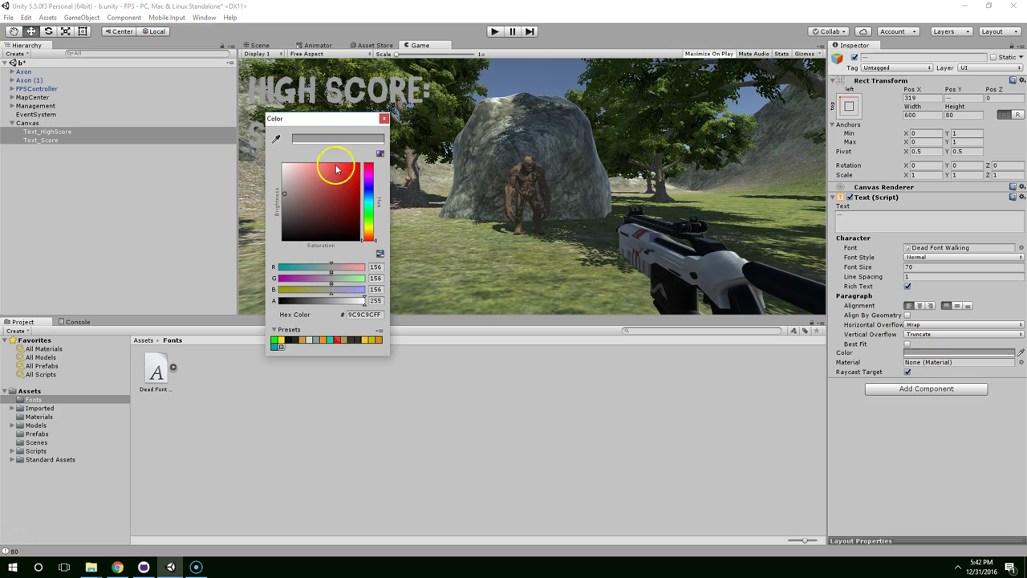
left_click_drag(337, 165, 362, 209)
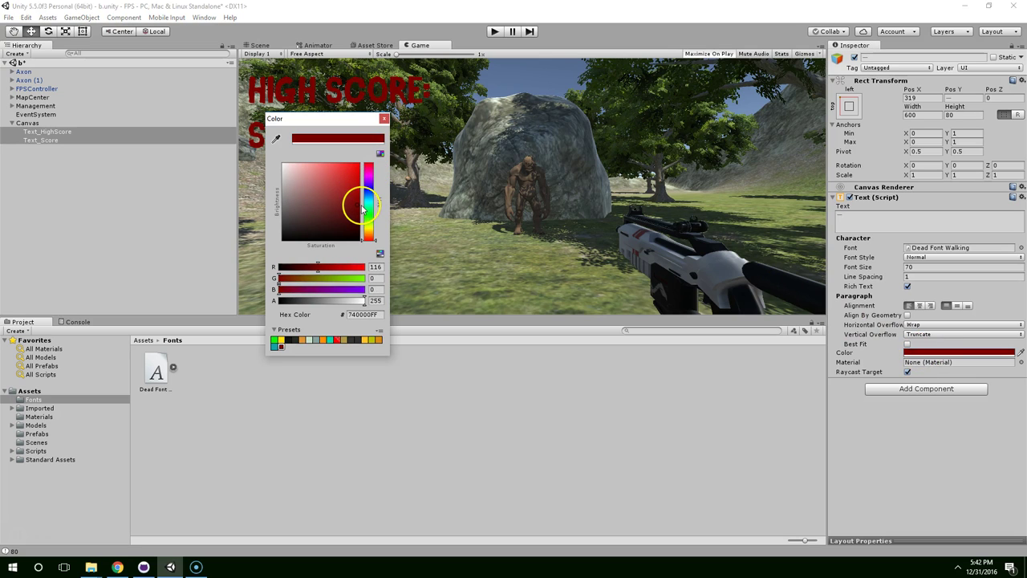
left_click(384, 118)
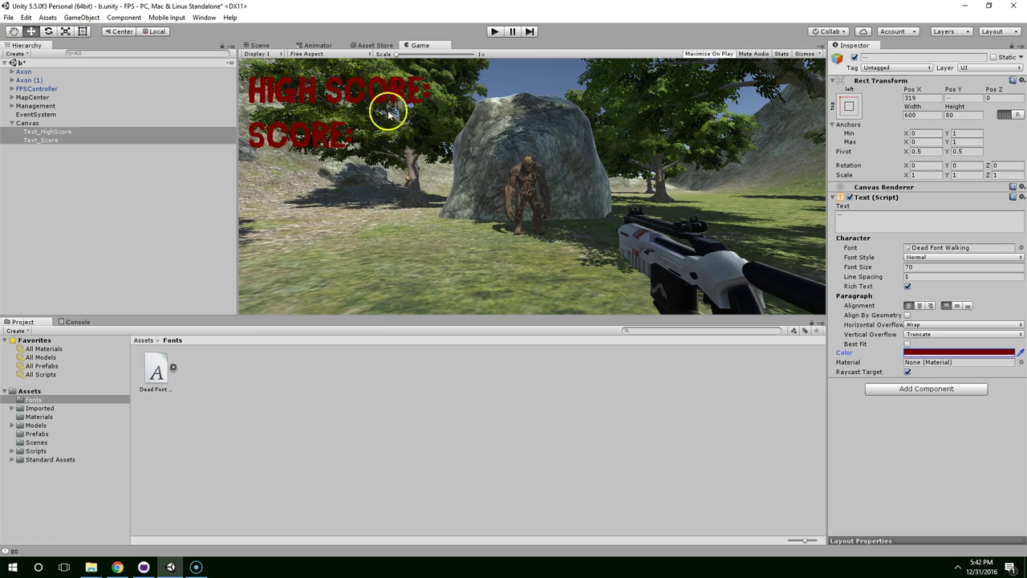
left_click(493, 32)
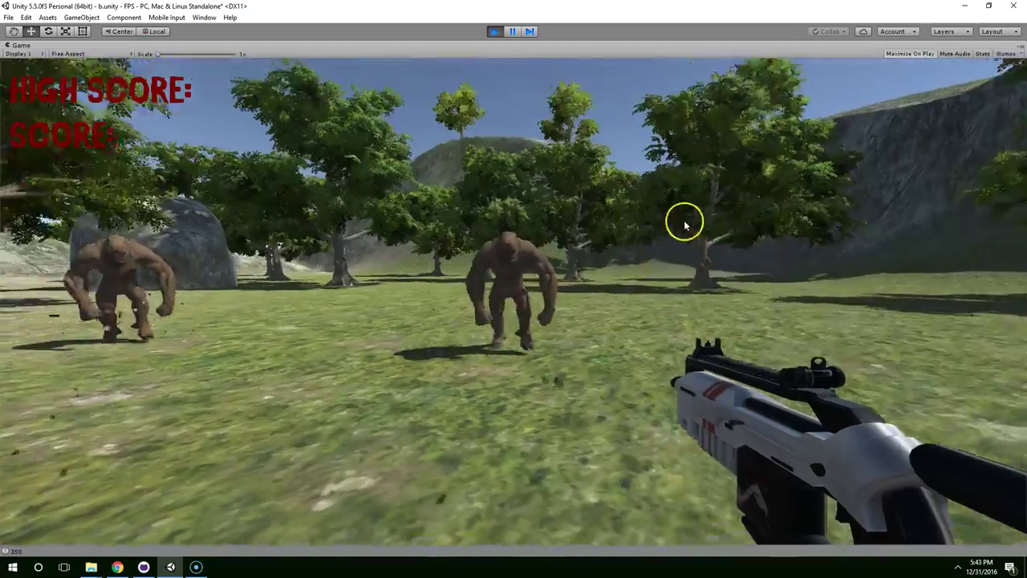
left_click(493, 32)
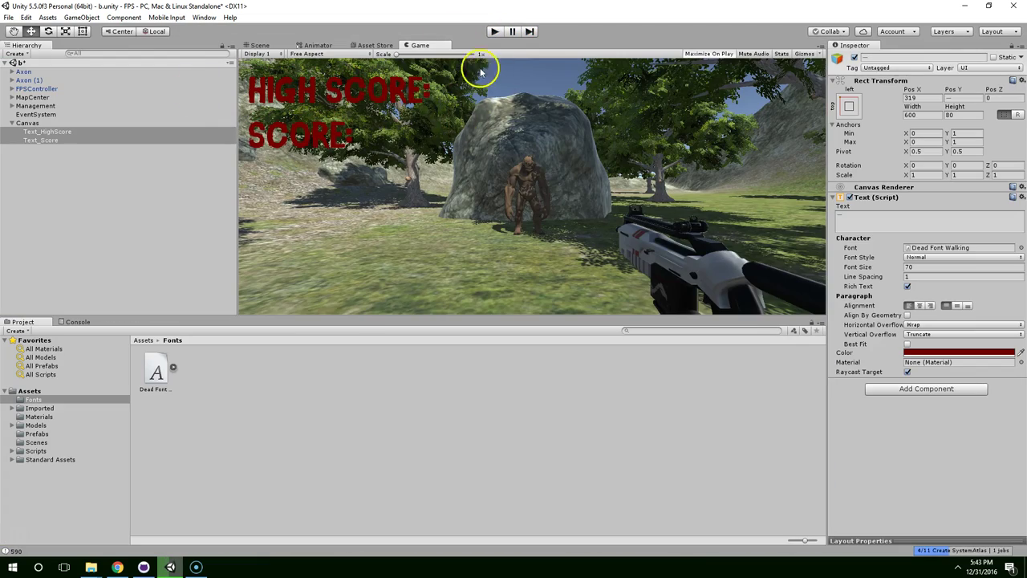
Duplicate the Text_Score and Text_HighScore labels and move the copies to their right
left_click(57, 142)
left_click(57, 131, "ctrl")
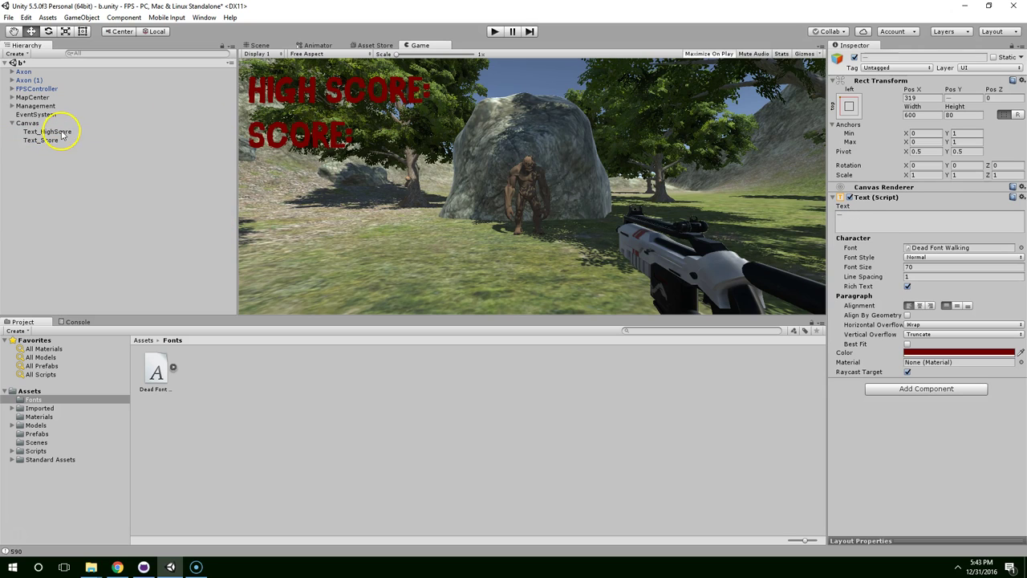
key("ctrl+d")
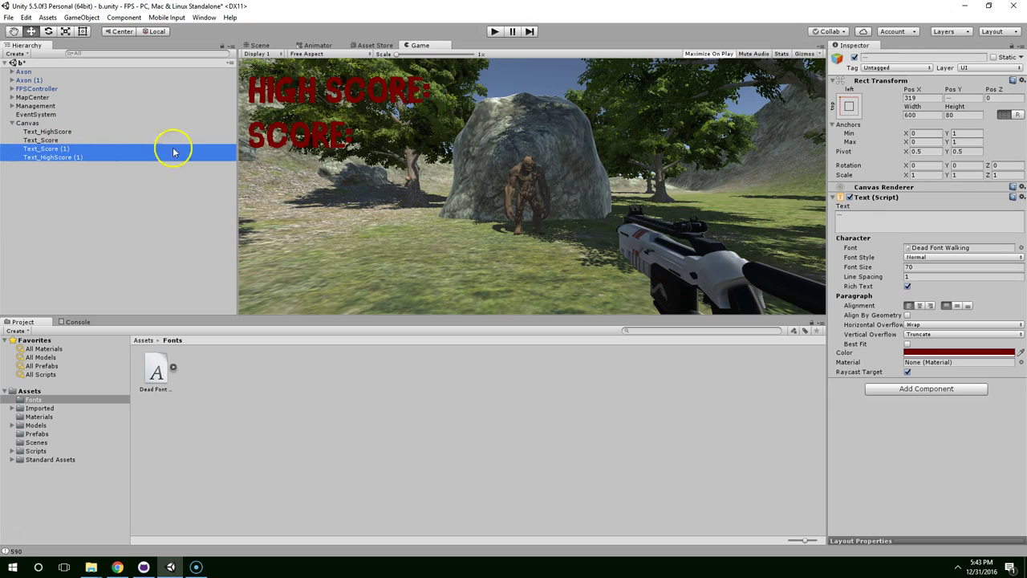
left_click(261, 45)
left_click_drag(489, 167, 604, 162)
Change the text of both copied labels to 0
left_click(69, 139)
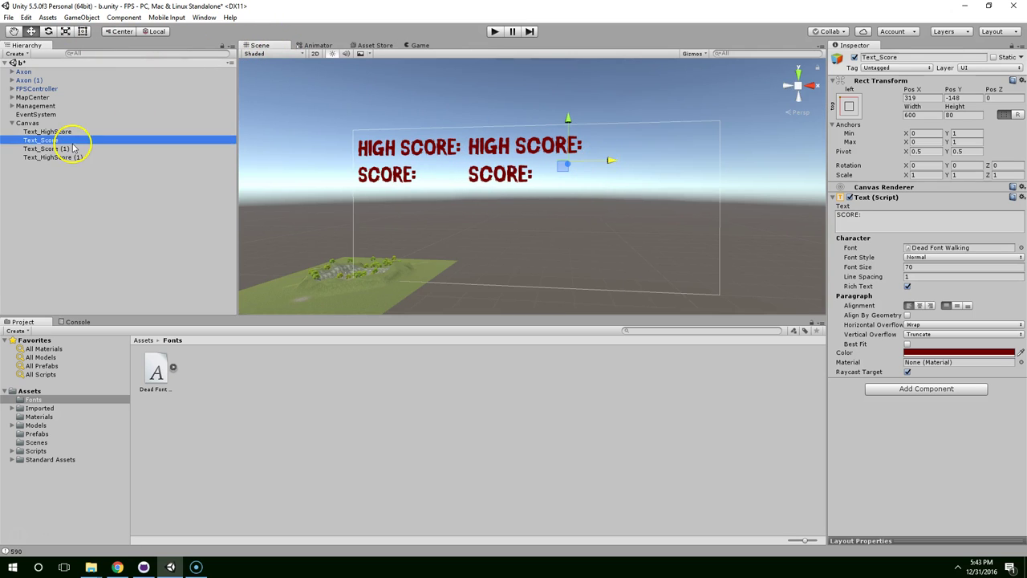
left_click(80, 149)
left_click(876, 213)
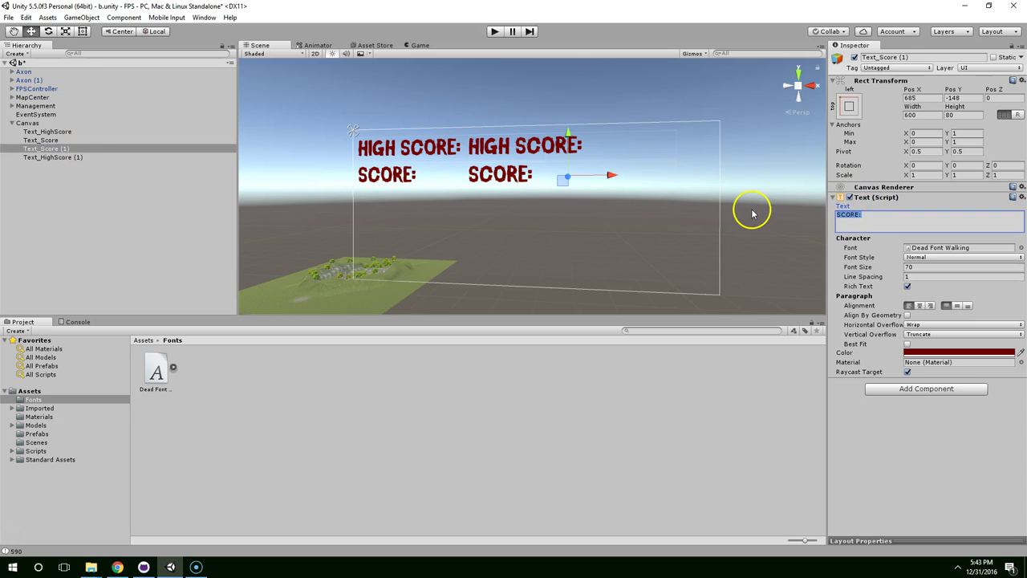
type("0")
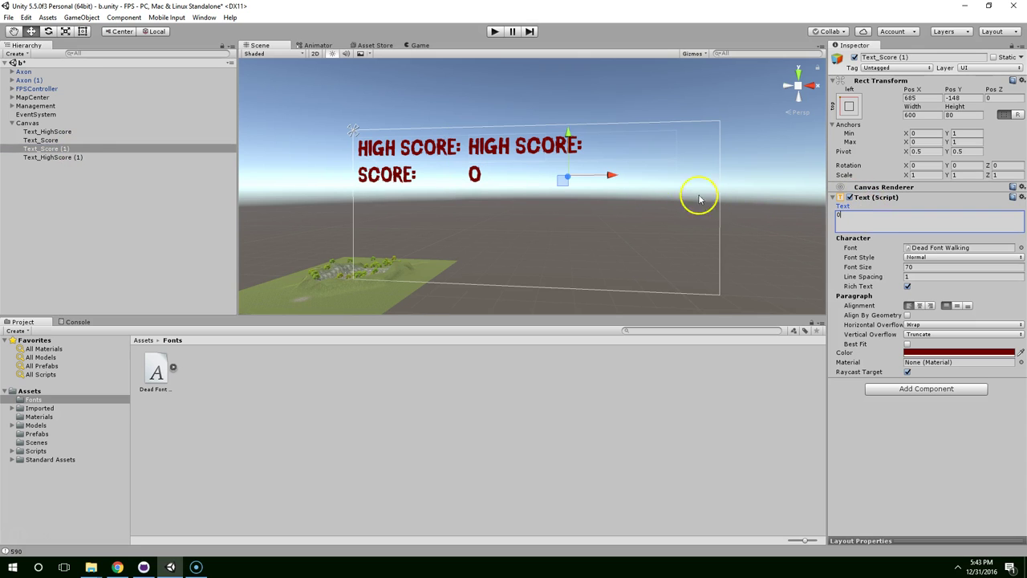
left_click(49, 157)
left_click(887, 218)
type("0")
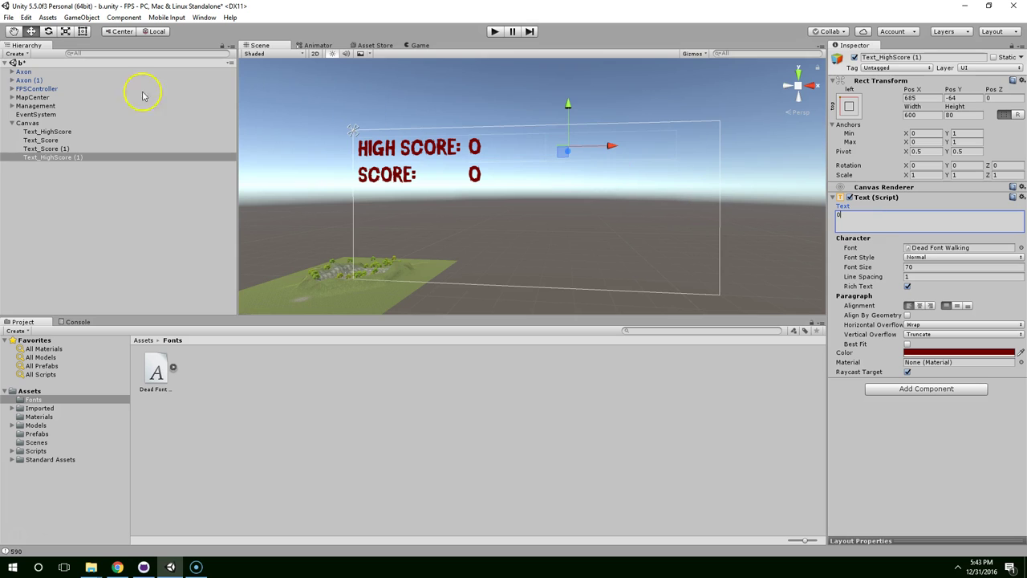
Rename the copies Text_ScoreValue and Text_HighScoreValue
left_click(57, 150)
double_click(76, 150)
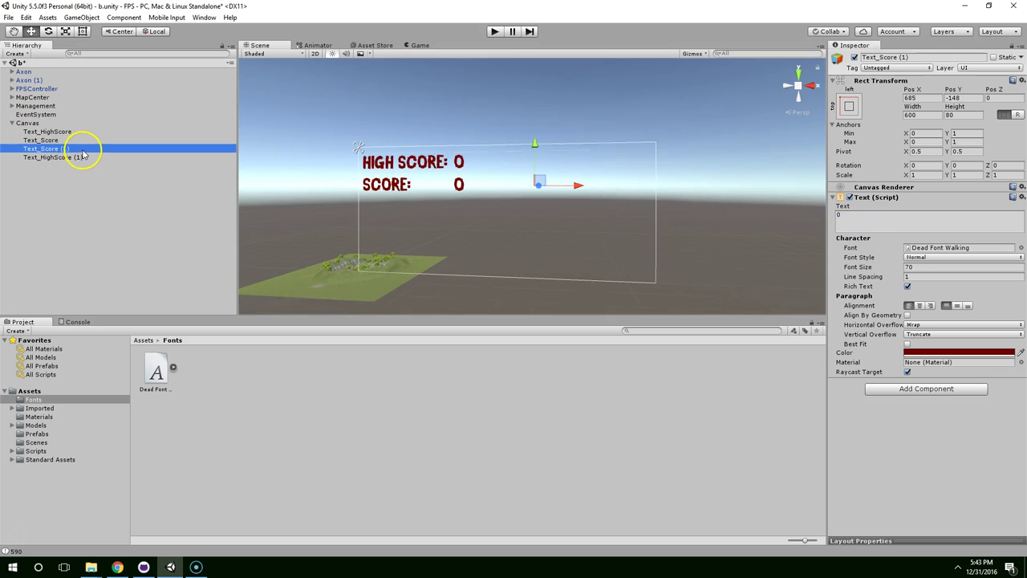
left_click(71, 151)
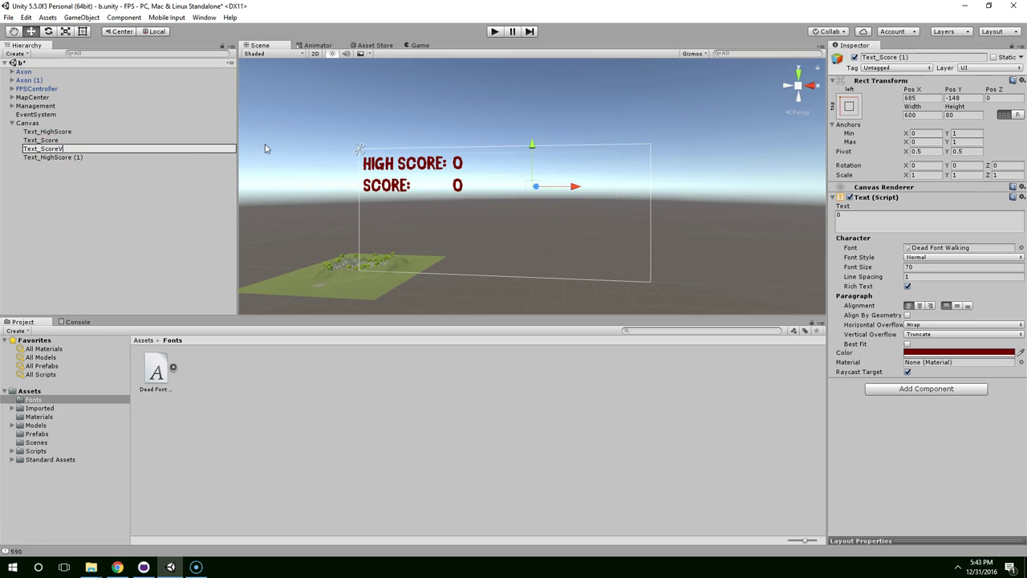
type("Value")
key("Return")
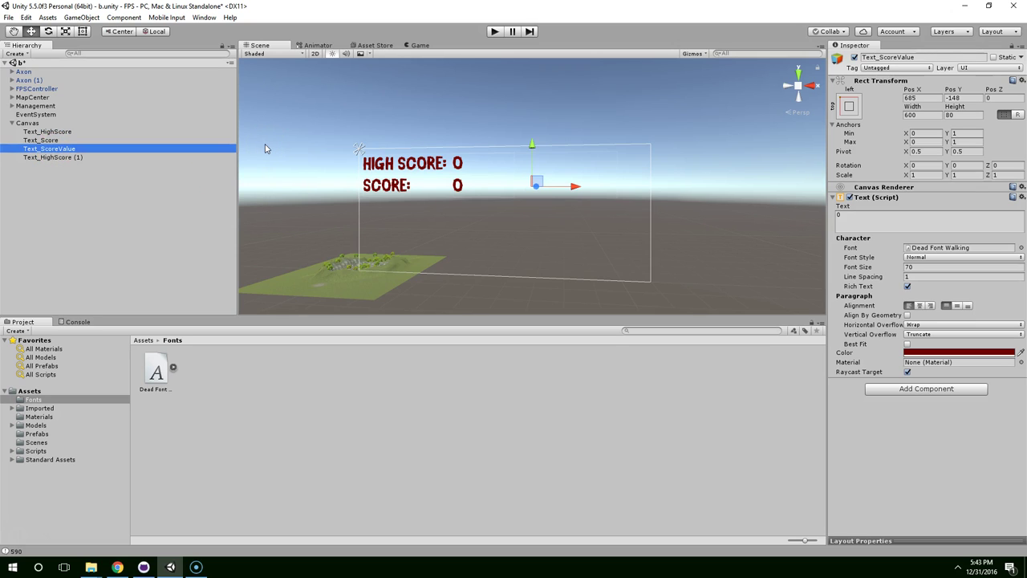
double_click(62, 157)
left_click(91, 159)
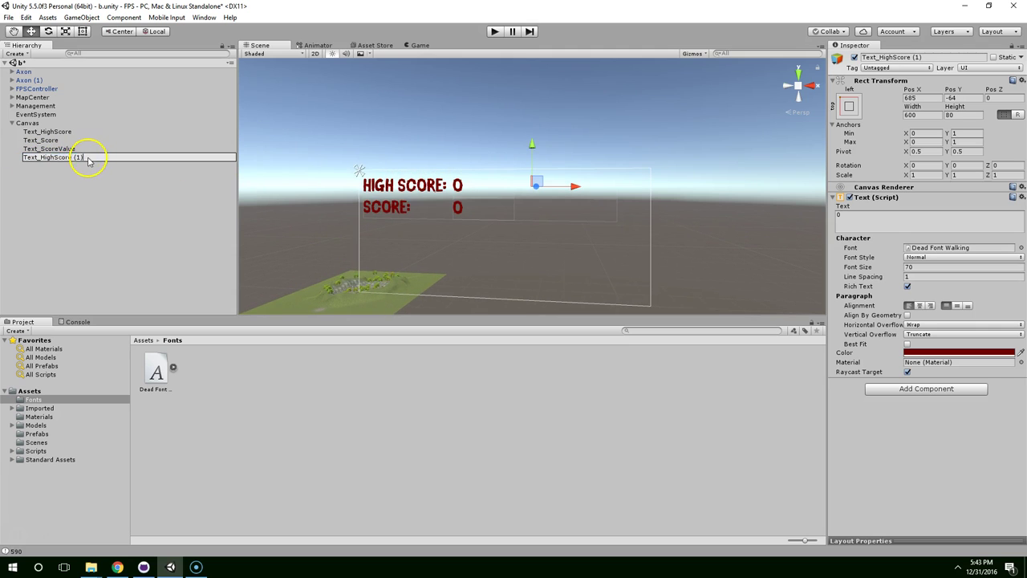
type("Value")
key("Return")
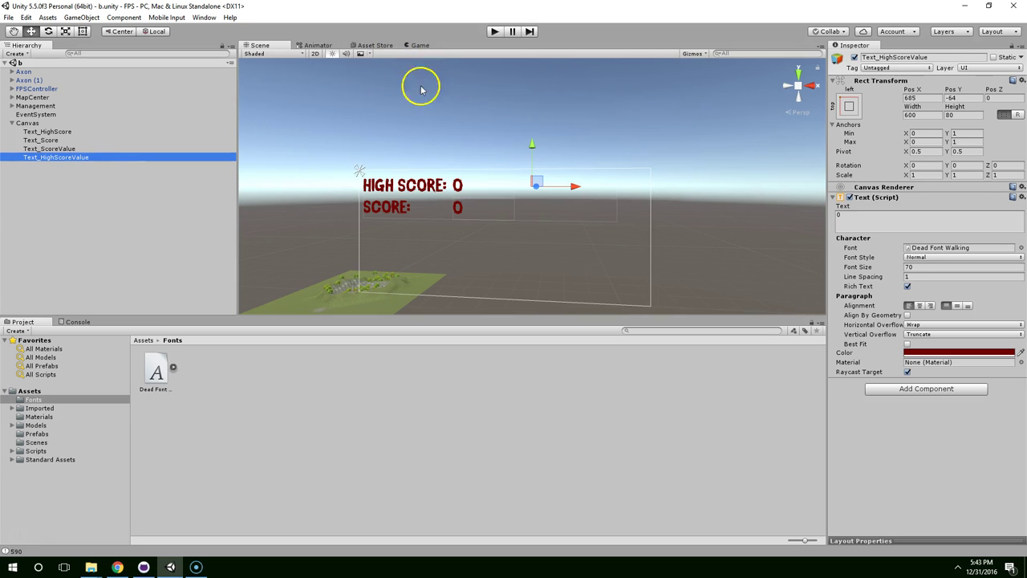
right_click_drag(421, 90, 505, 160)
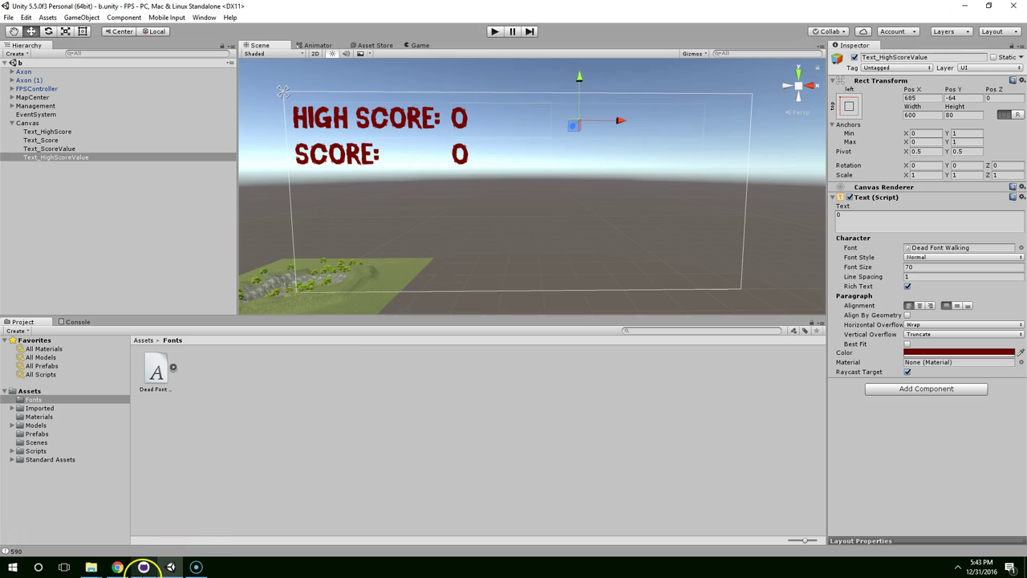
In GitHub Desktop, enter commit summary S1E24_Commit2 and a description for the 8 changes
left_click(144, 568)
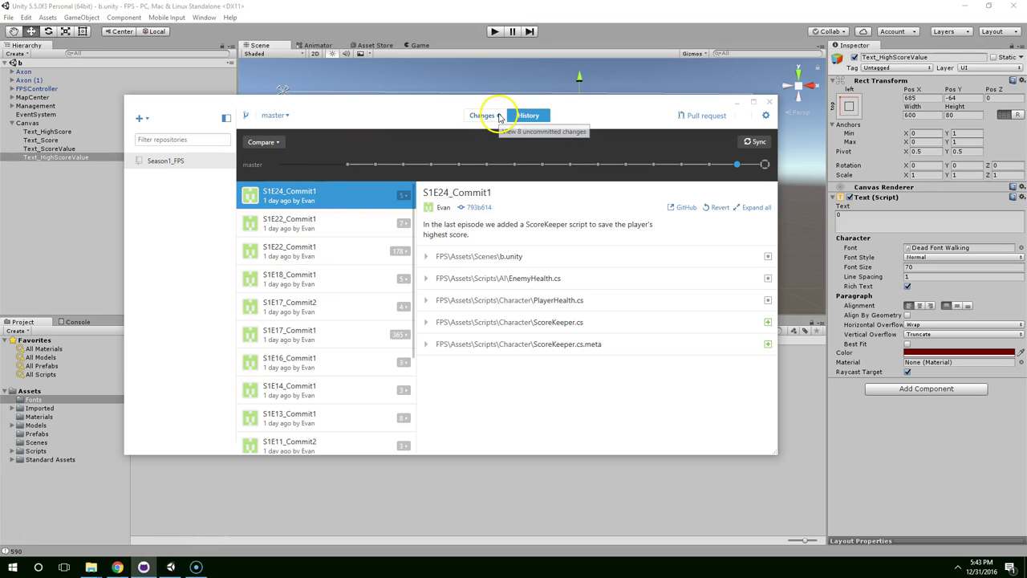
left_click(498, 117)
left_click(341, 374)
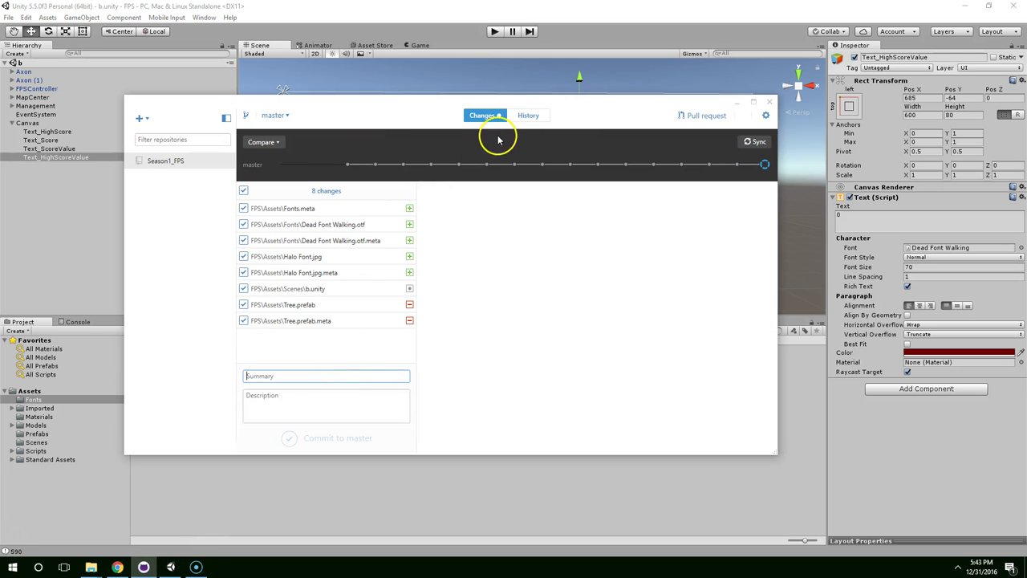
left_click(524, 117)
left_click(498, 112)
left_click(340, 374)
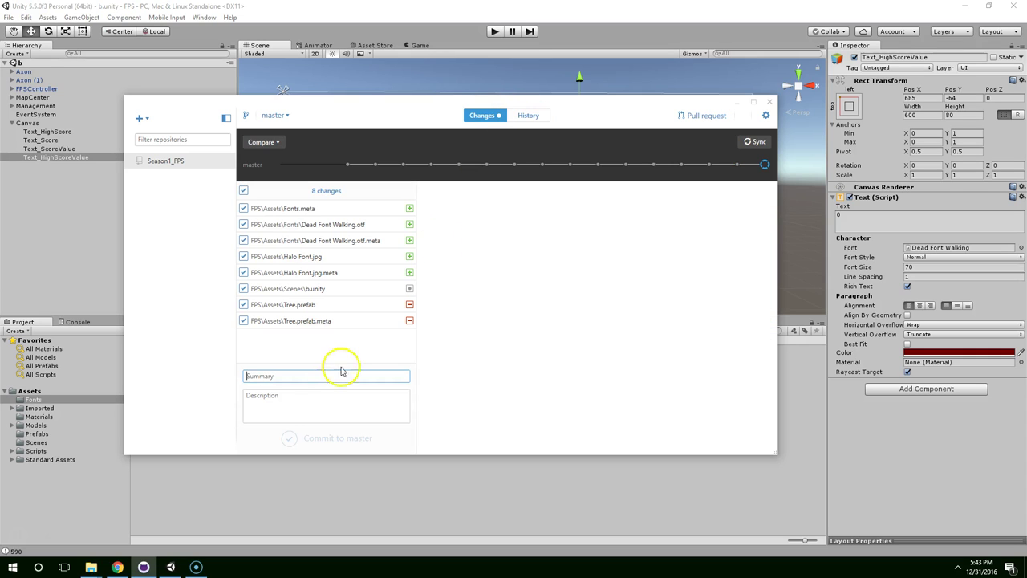
type("S1E24_Commit2")
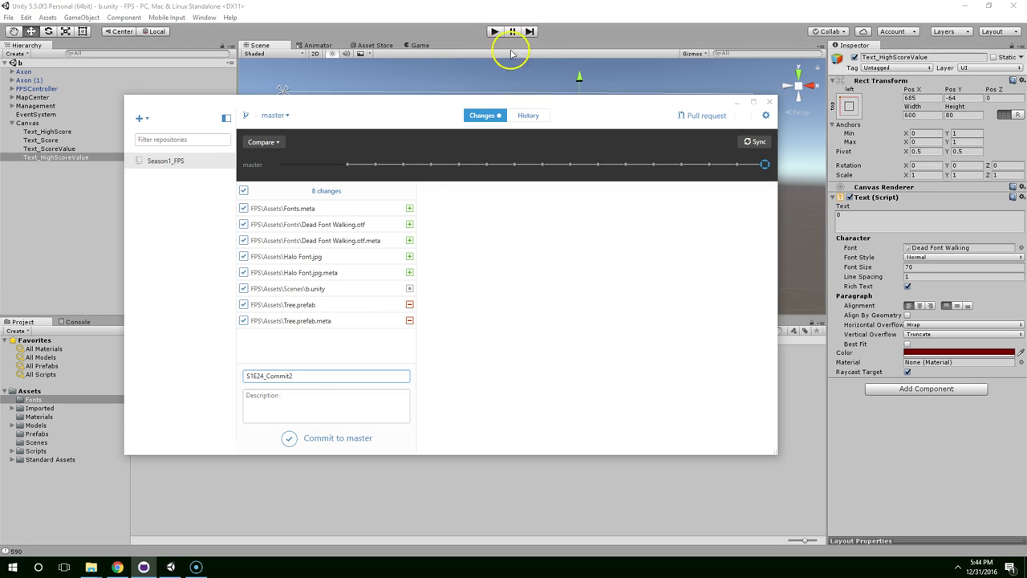
left_click(532, 116)
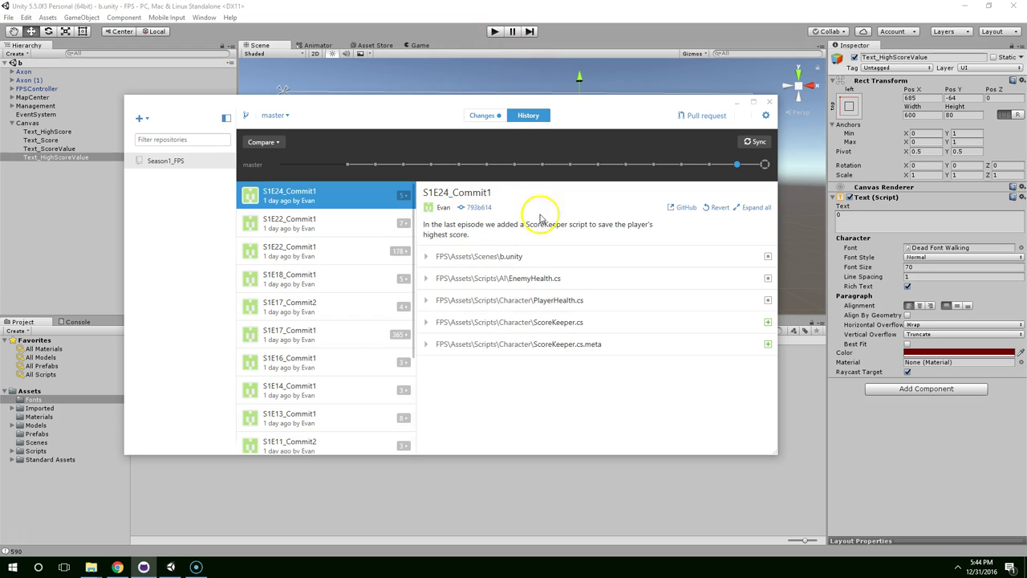
left_click(481, 115)
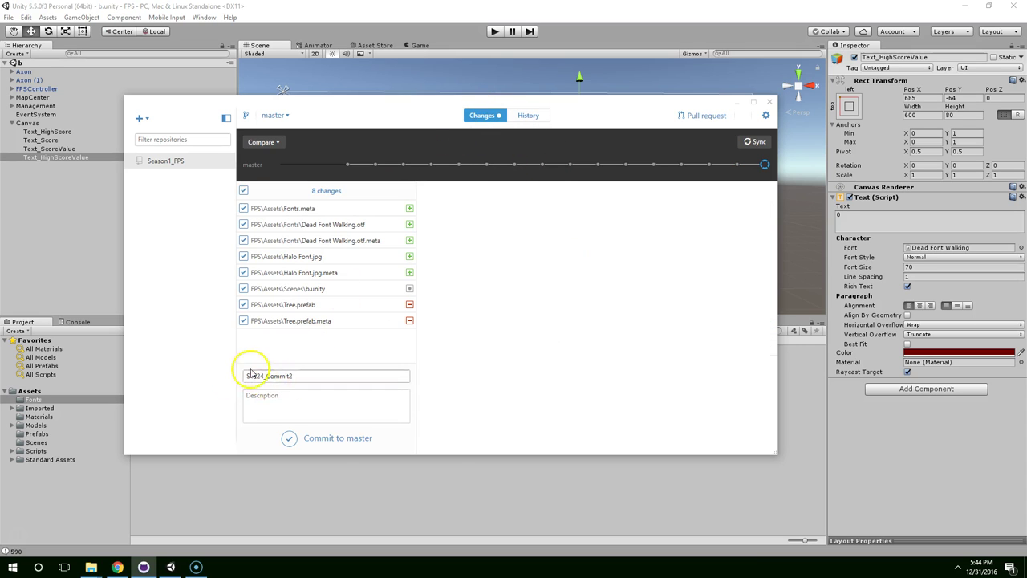
left_click(278, 395)
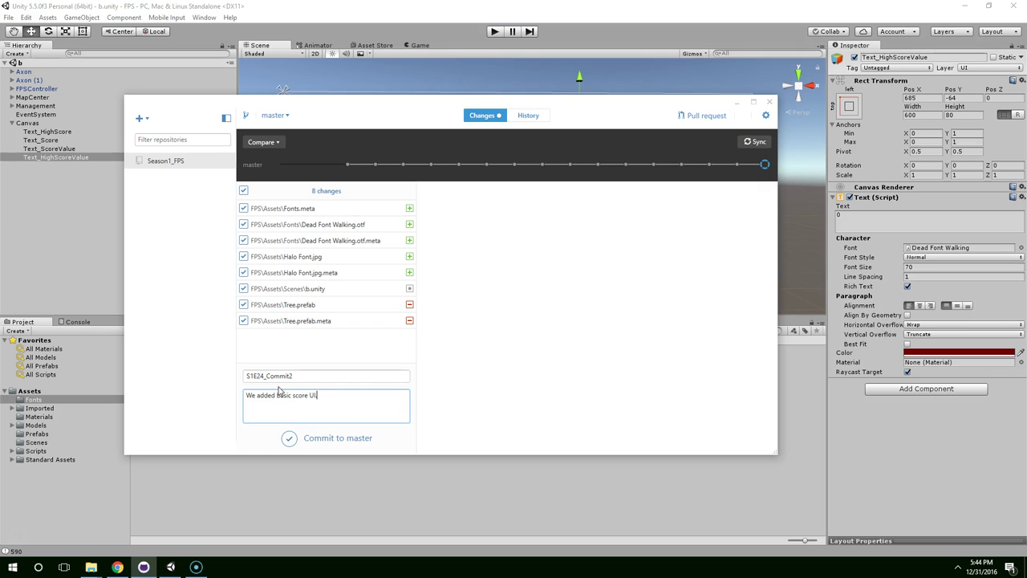
Commit the changes to master and sync with the remote repository
left_click(286, 447)
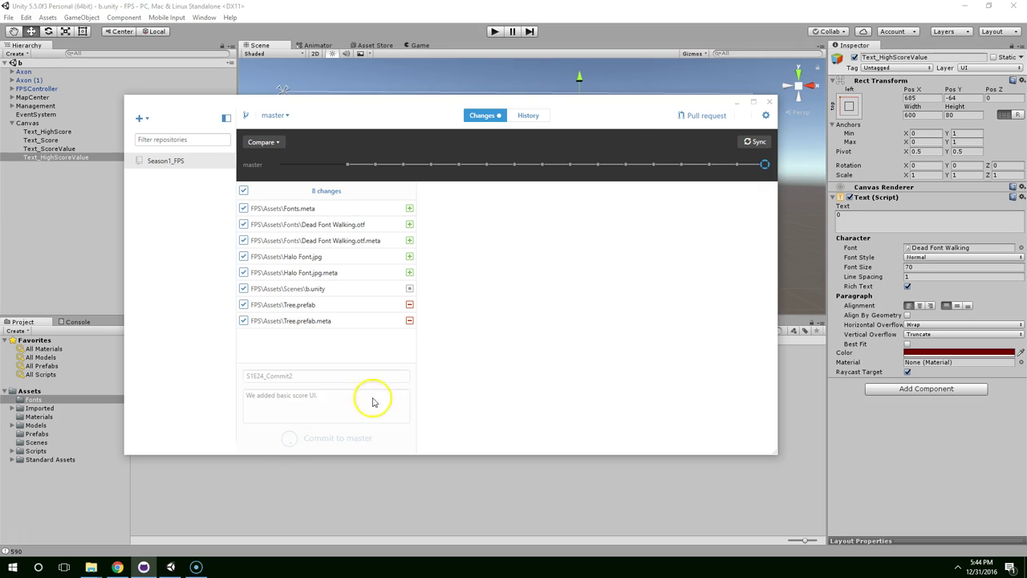
left_click(754, 141)
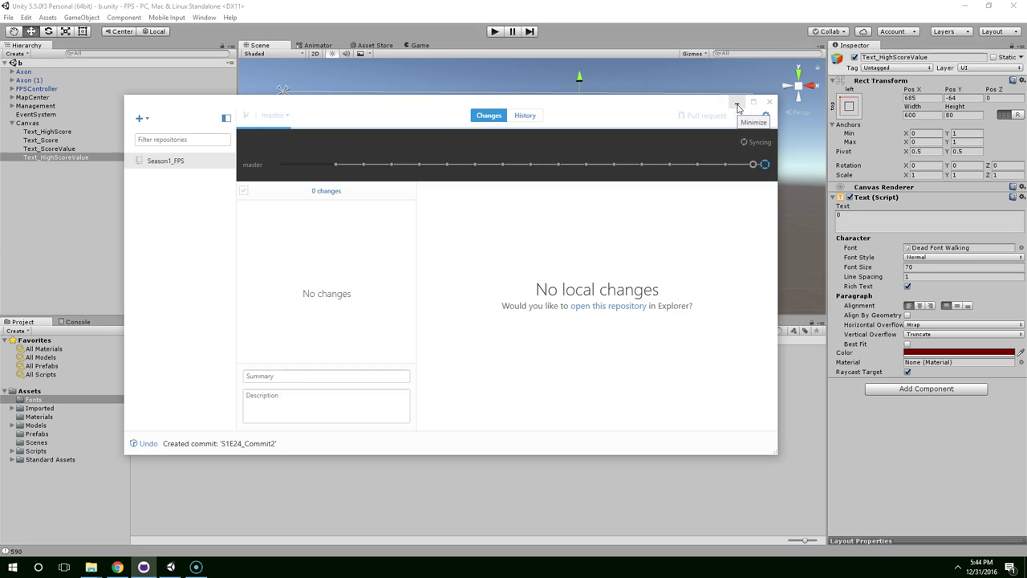
left_click(737, 105)
Browse to the Scripts folder in the Project panel and create a new folder there
left_click_drag(415, 174, 524, 159, "alt")
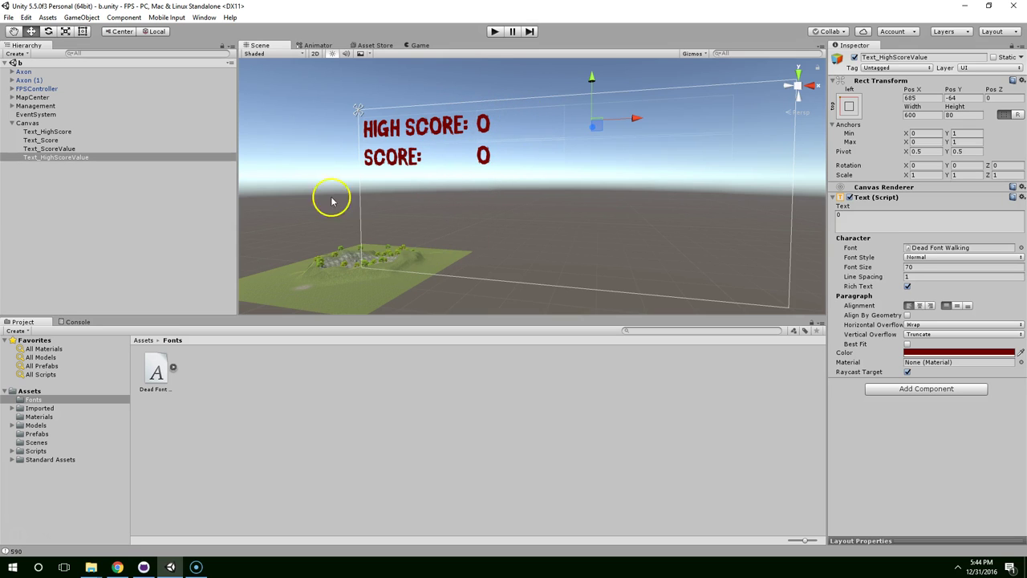
left_click(50, 459)
left_click(77, 450)
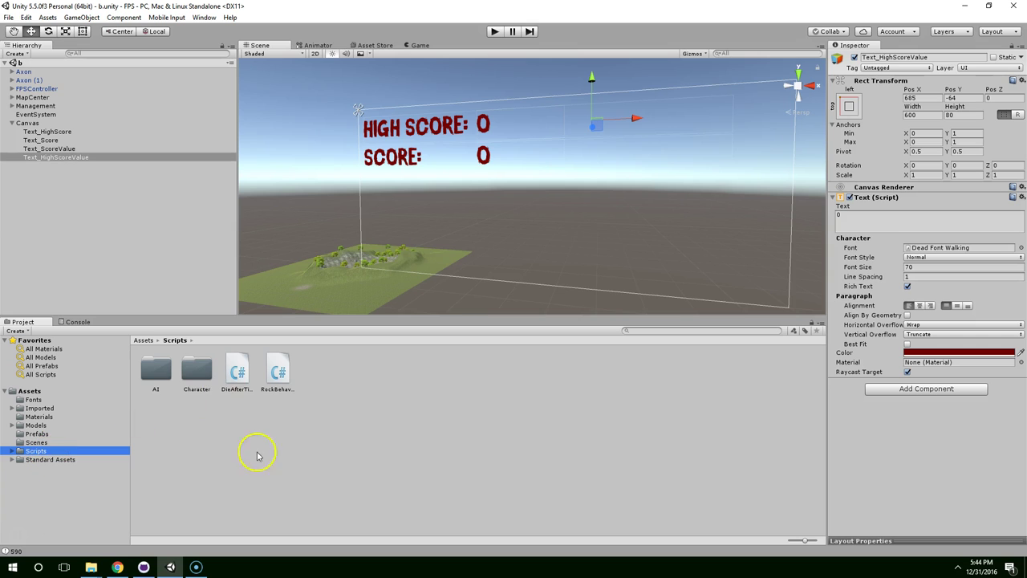
right_click(236, 410)
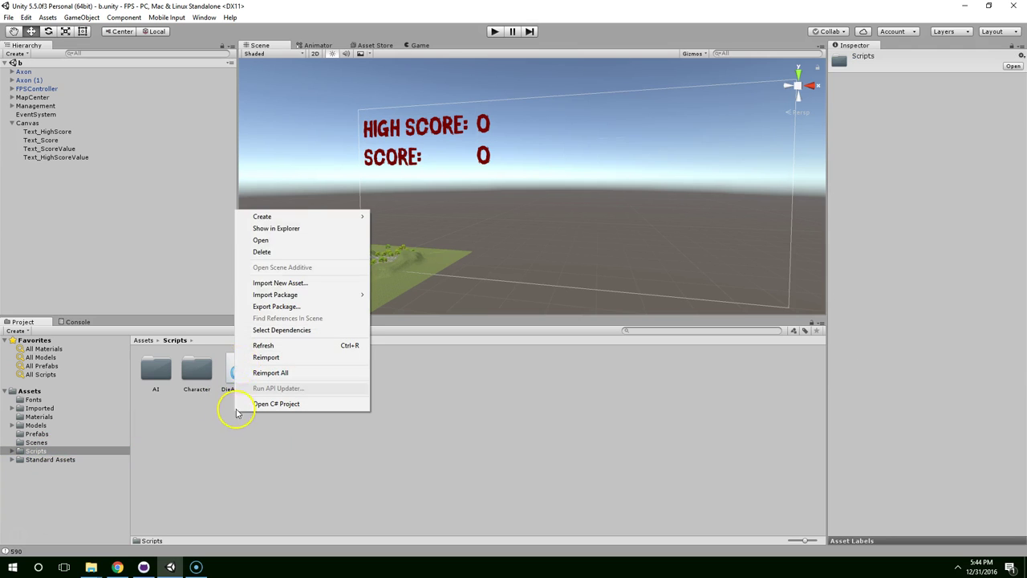
mouse_move(265, 217)
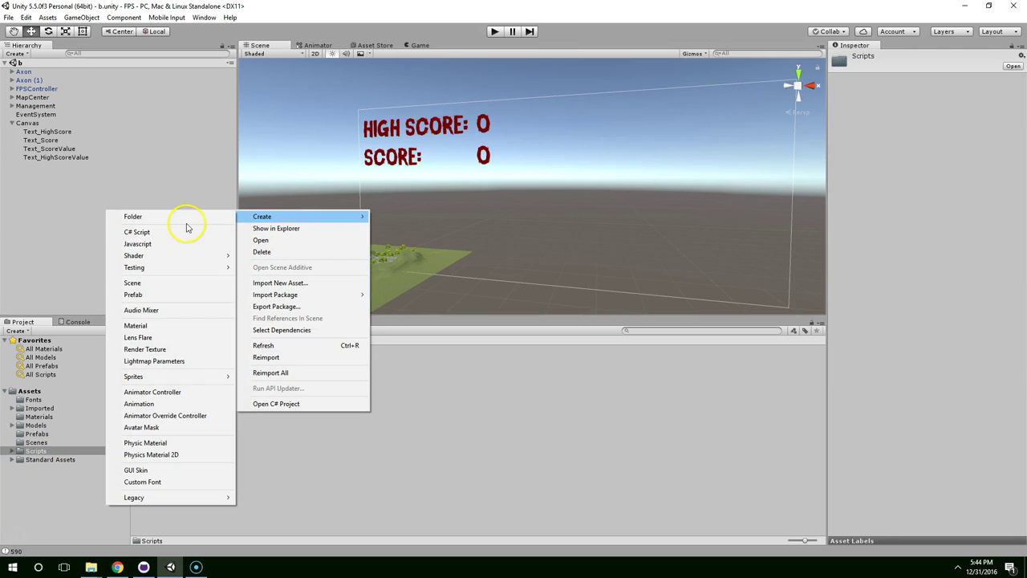
left_click(187, 217)
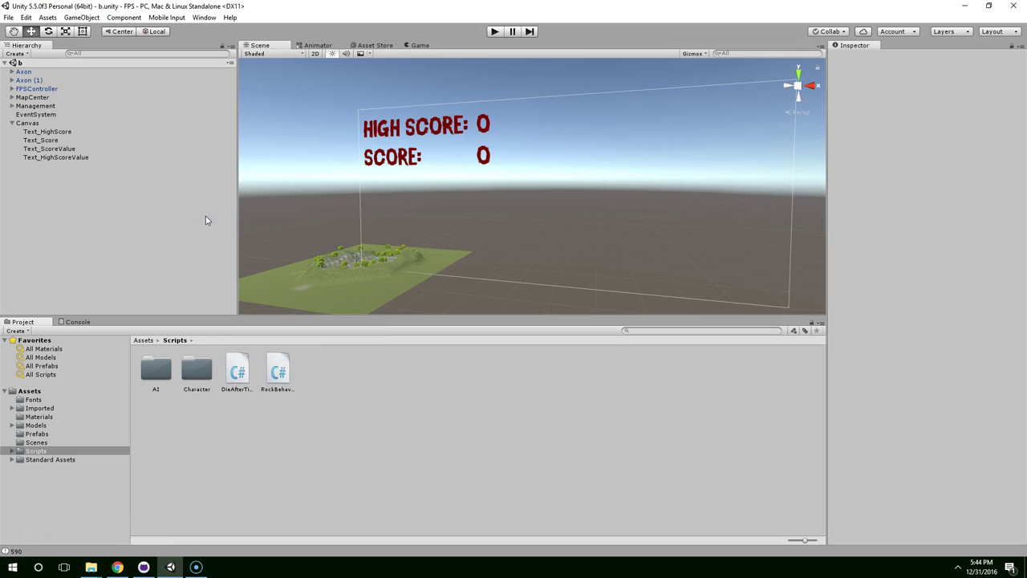
Create a C# script named ScoreKeeperUI in Scripts > Character beside ScoreKeeper
double_click(196, 369)
left_click(240, 370)
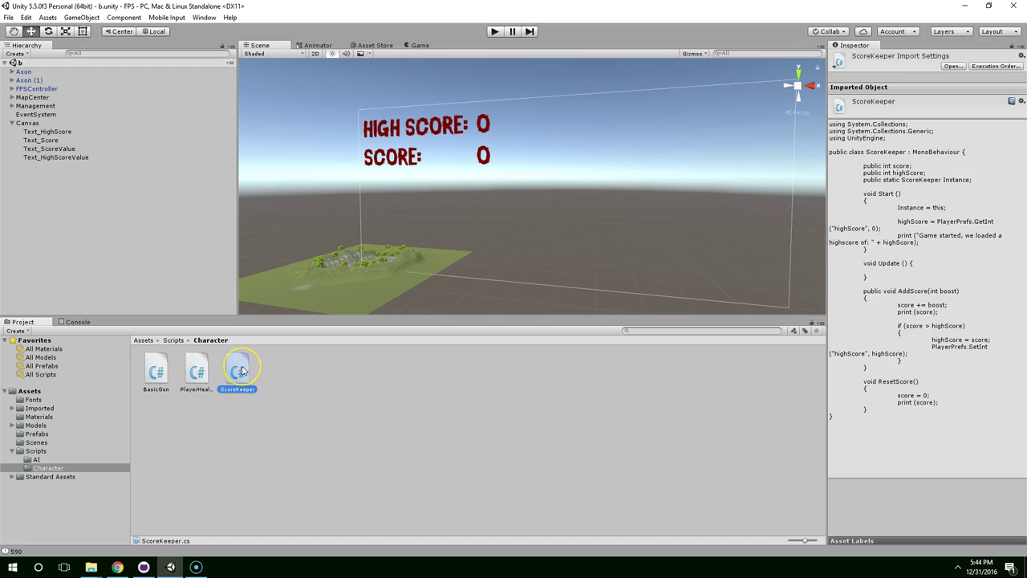
left_click(270, 371)
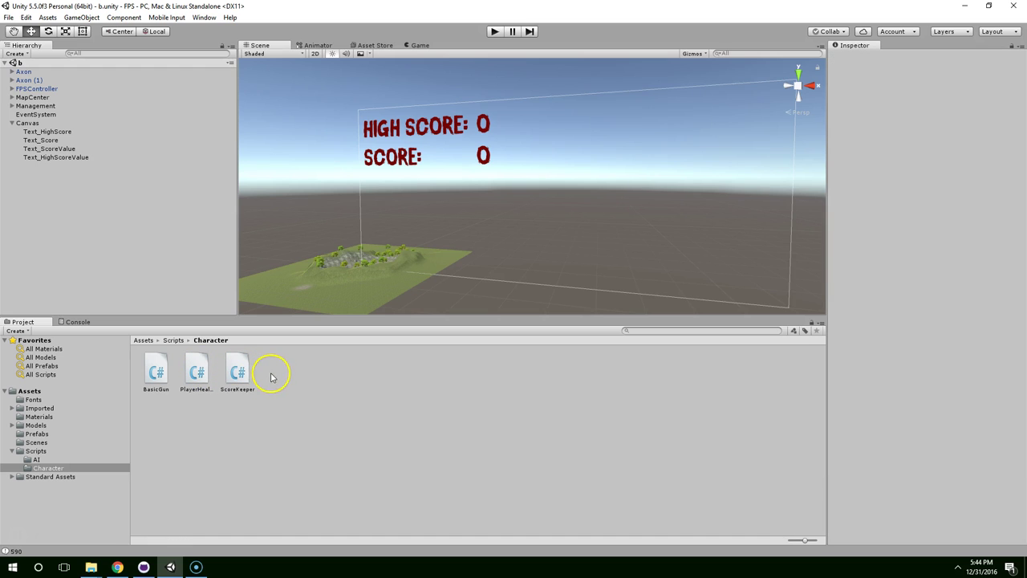
right_click(271, 372)
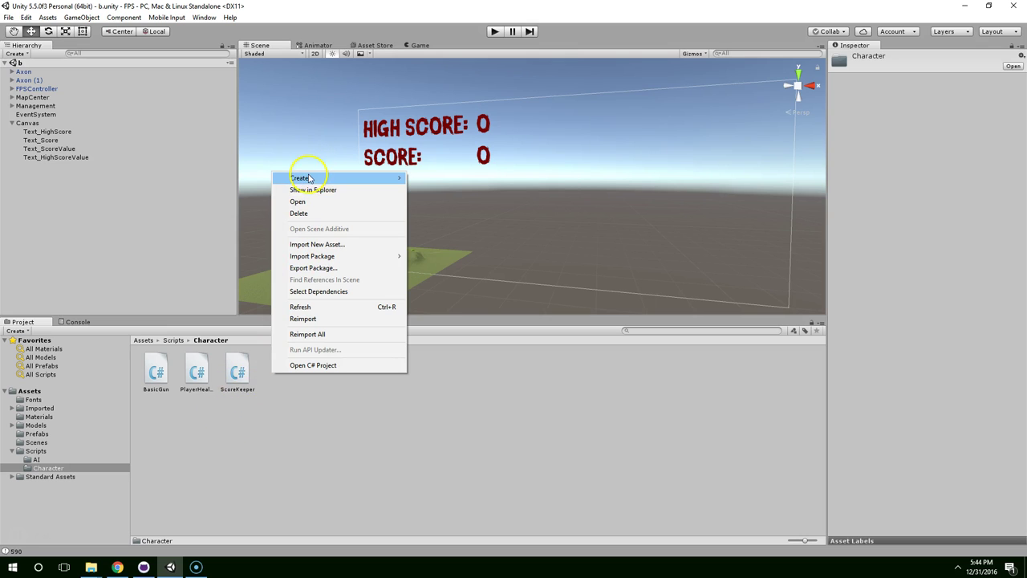
mouse_move(299, 177)
left_click(229, 193)
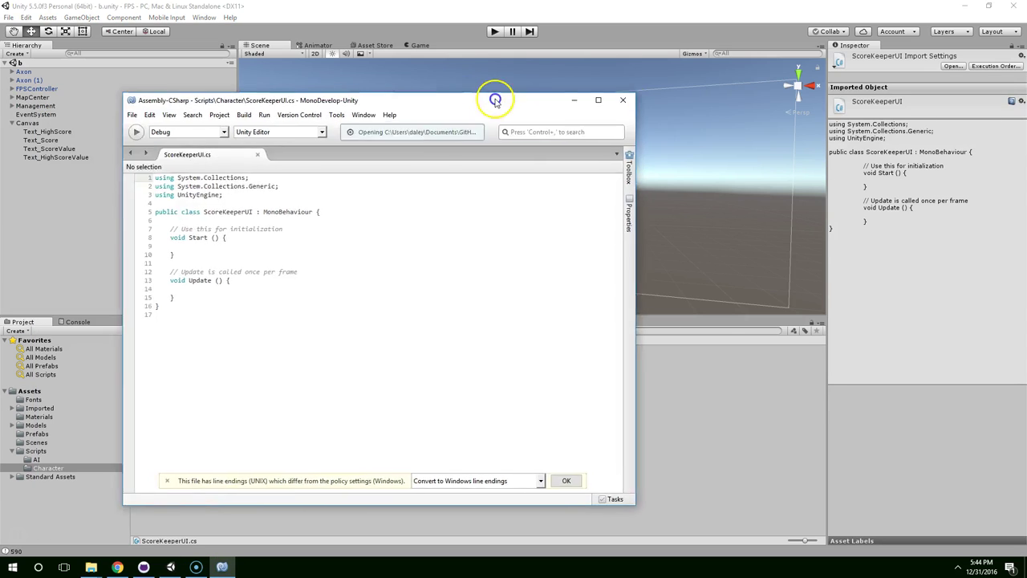
Start a 'public Text' field line inside the ScoreKeeperUI class, temporarily commented out
left_click_drag(500, 97, 439, 318)
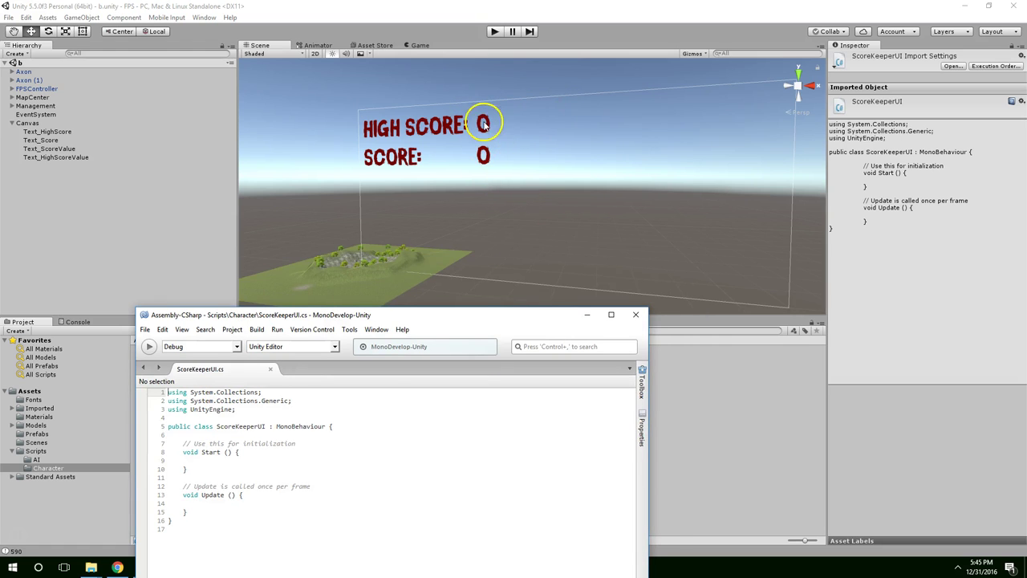
left_click_drag(394, 317, 363, 108)
left_click(230, 227)
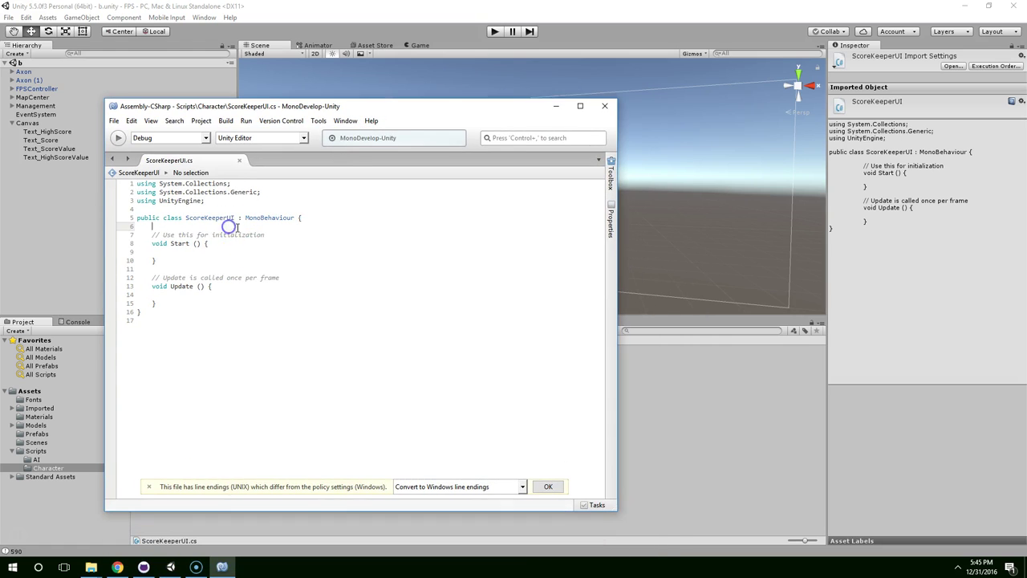
key("Return")
key("Return")
key("Up")
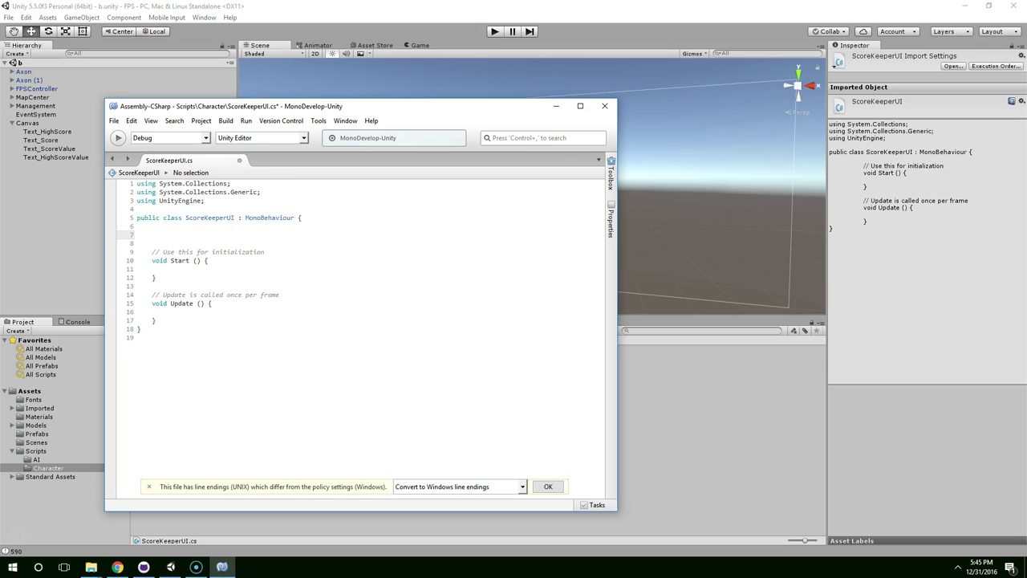
type("public Text")
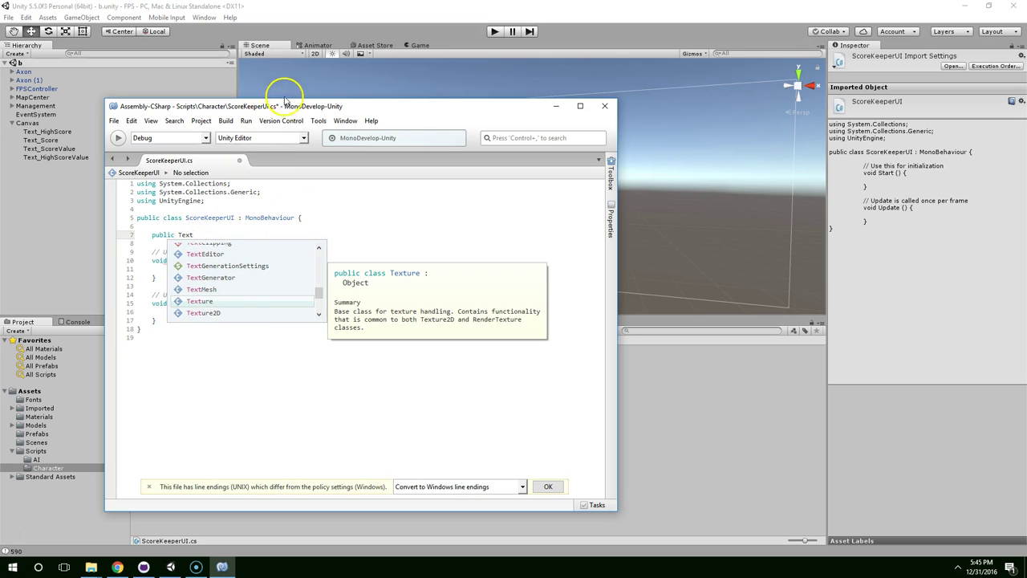
left_click_drag(276, 110, 462, 97)
left_click(411, 187)
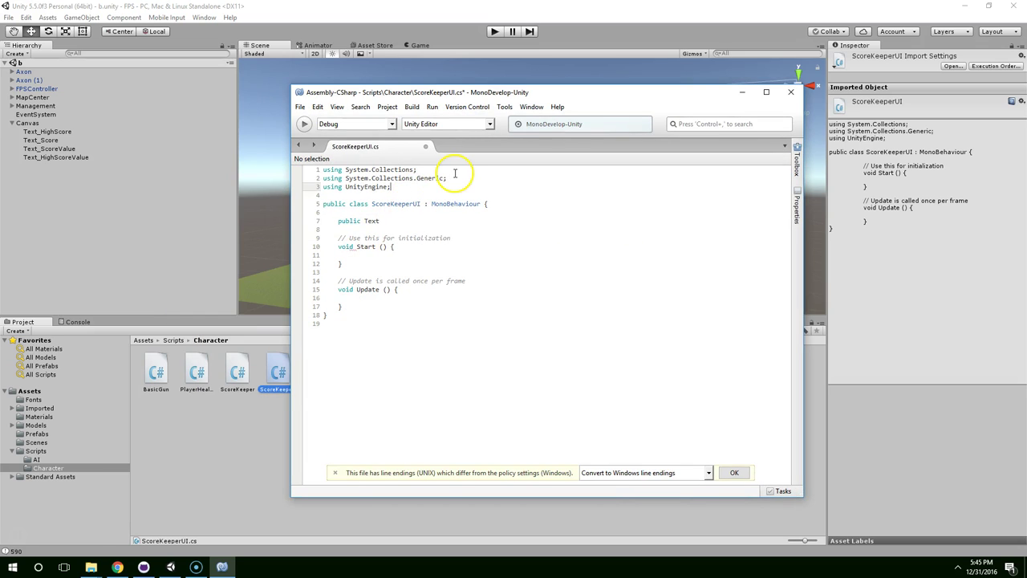
left_click(338, 221)
type("//")
Add a 'using UnityEngine.UI;' import and uncomment the public Text line
left_click(424, 187)
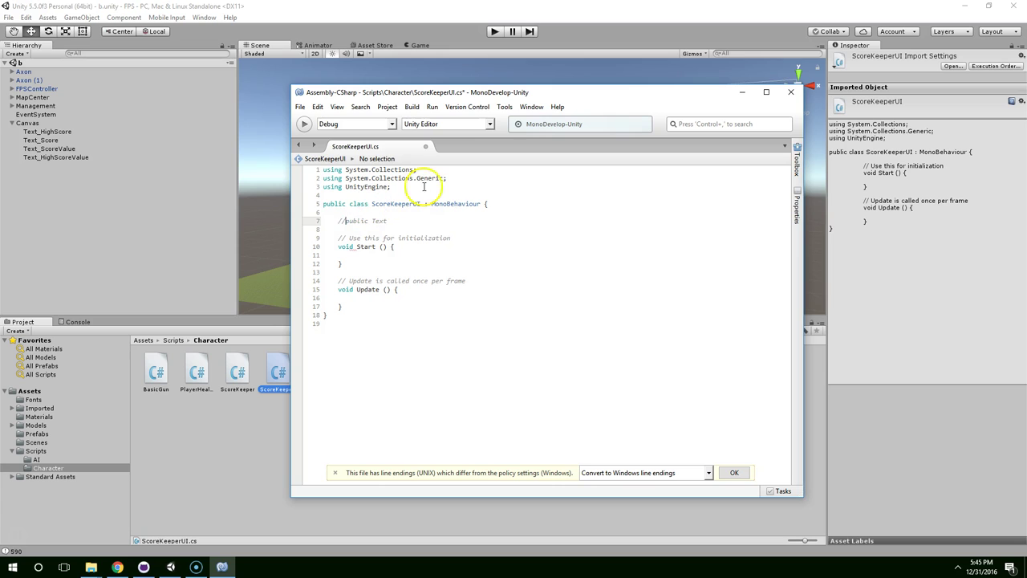
key("Return")
type("u")
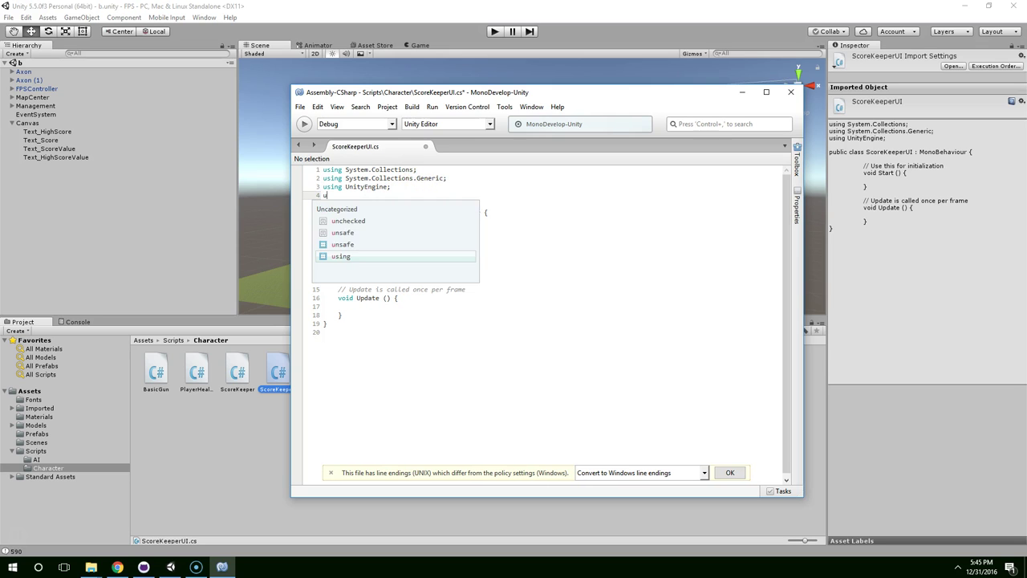
type("sing unite")
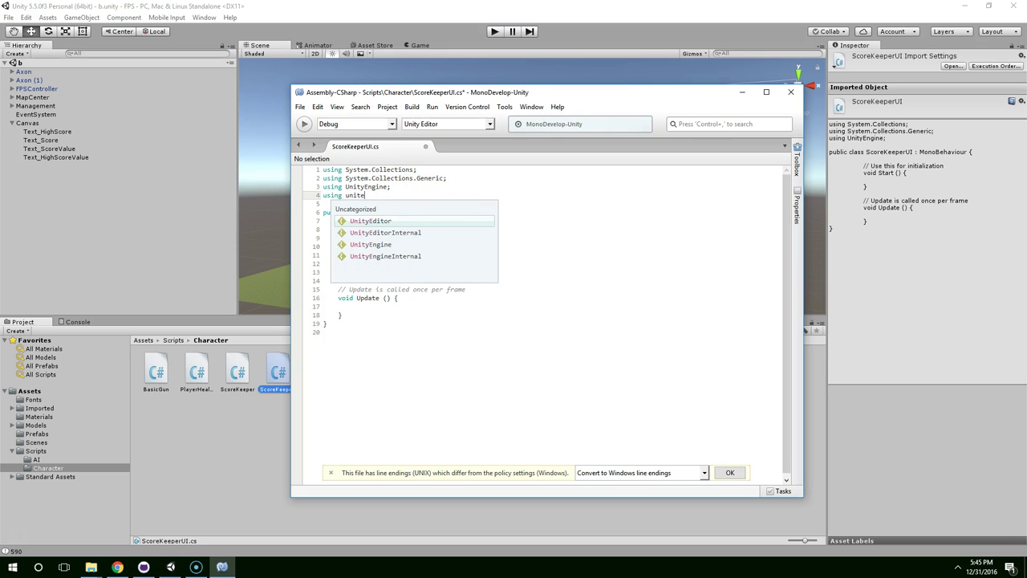
type("n.u")
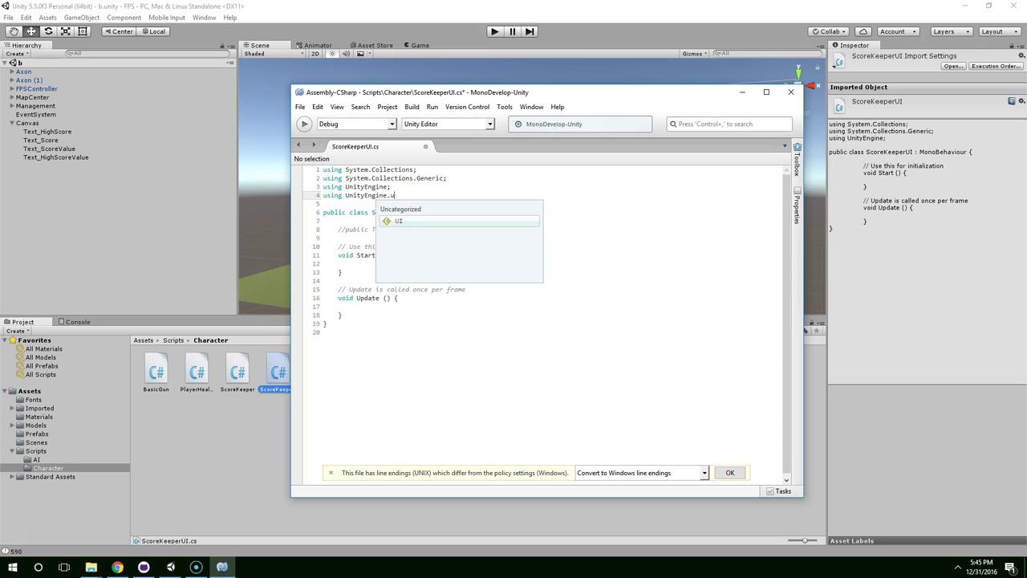
type(";")
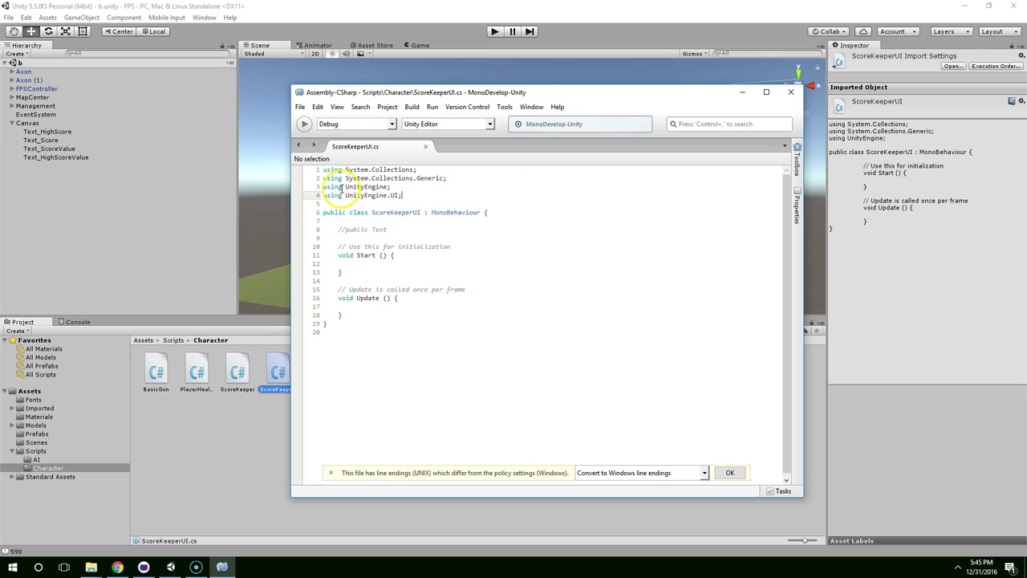
left_click_drag(346, 195, 399, 196)
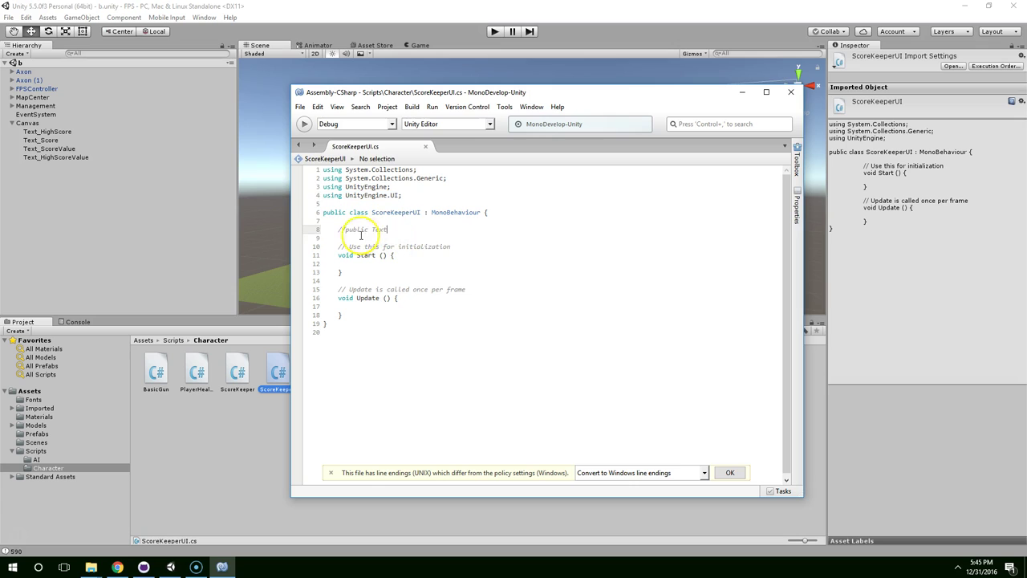
left_click_drag(348, 230, 337, 230)
key("Delete")
Declare public Text fields scoreText and highScoreText and save the script
left_click(393, 230)
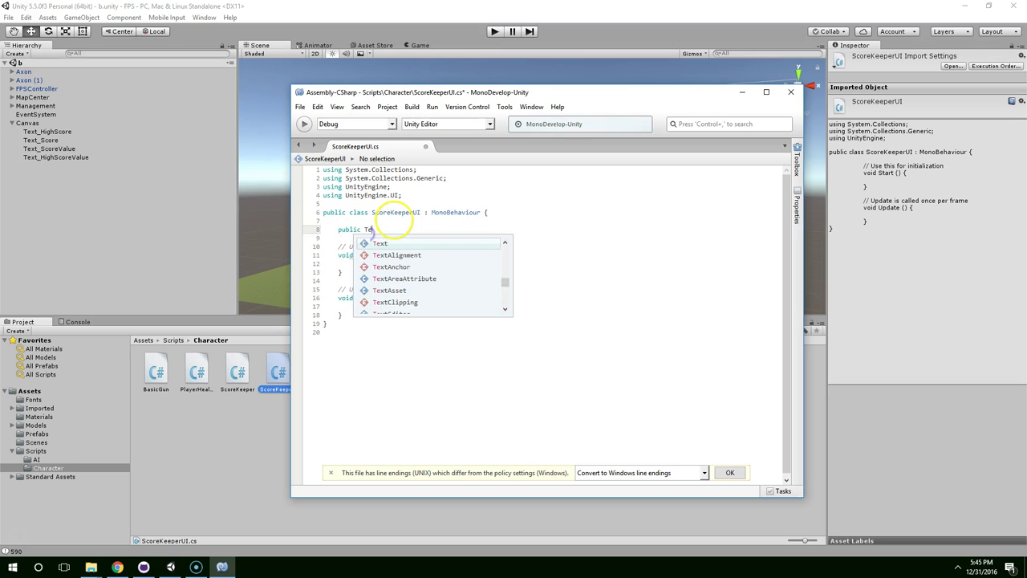
key("ctrl+space")
key("Escape")
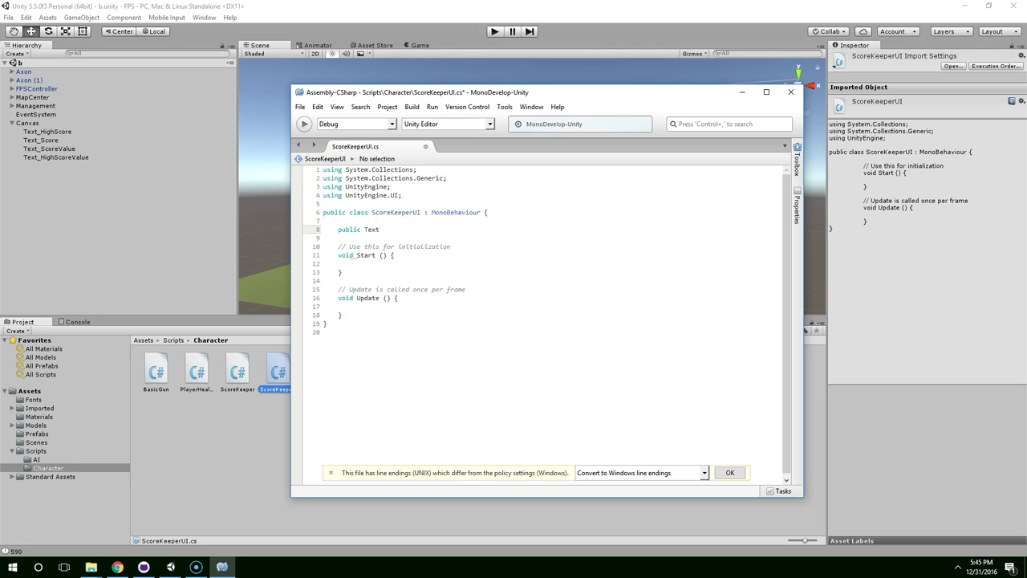
type("scoreText;")
key("Return")
type("public tex")
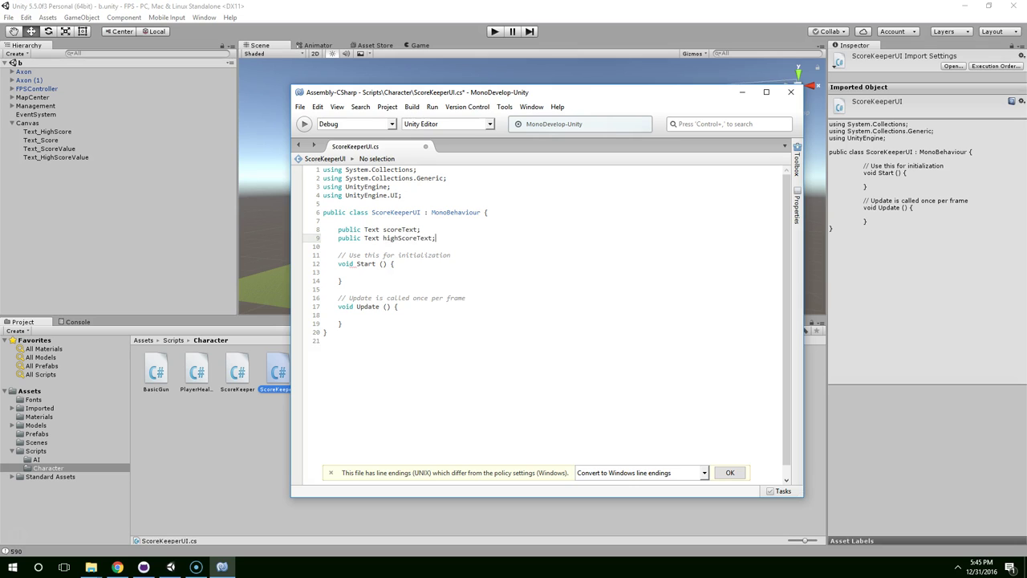
key("ctrl+s")
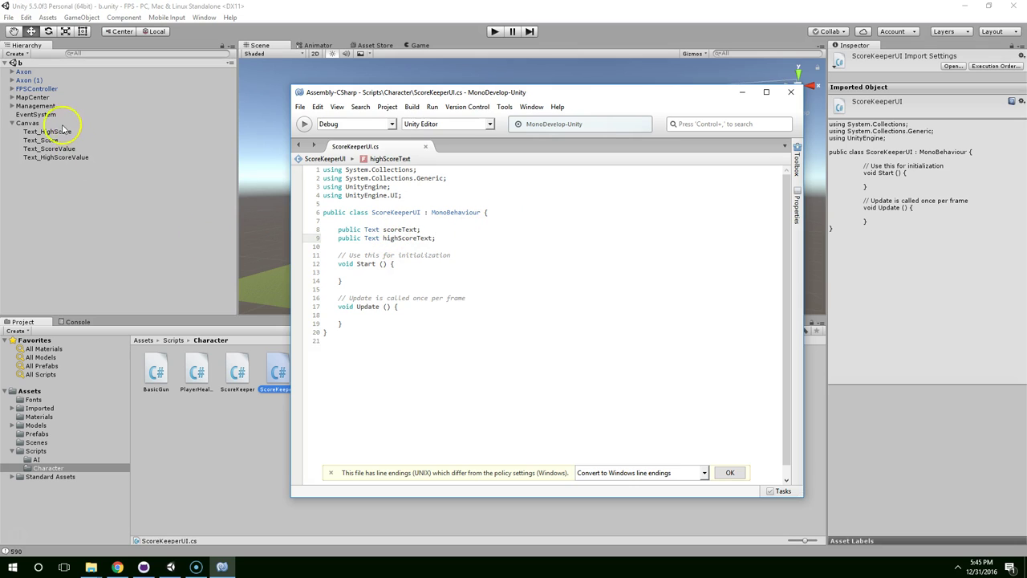
Expand Management, add then delete an empty child, and select ScoreKeeper
left_click(13, 123)
left_click(12, 106)
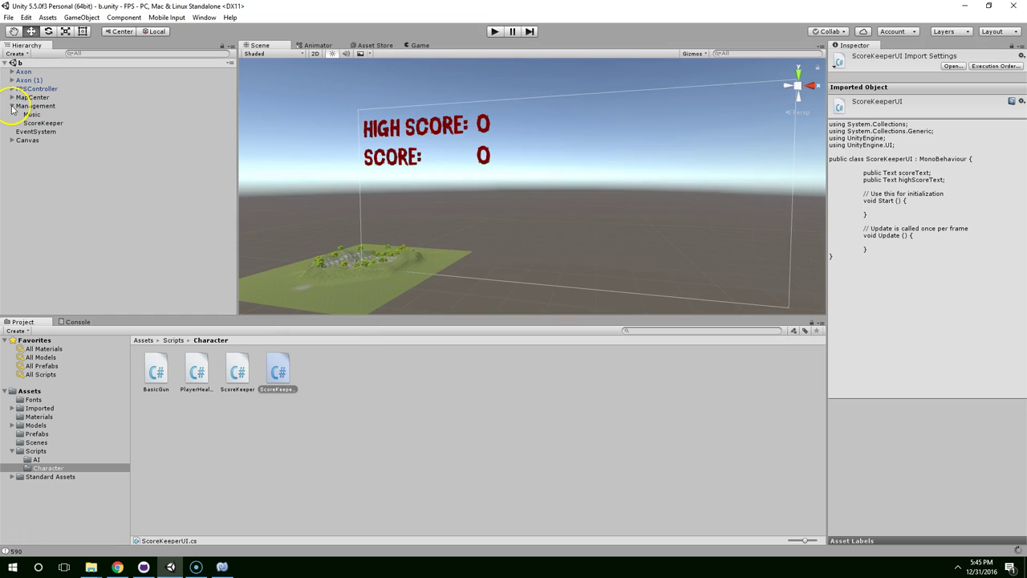
middle_click_drag(449, 161, 439, 179)
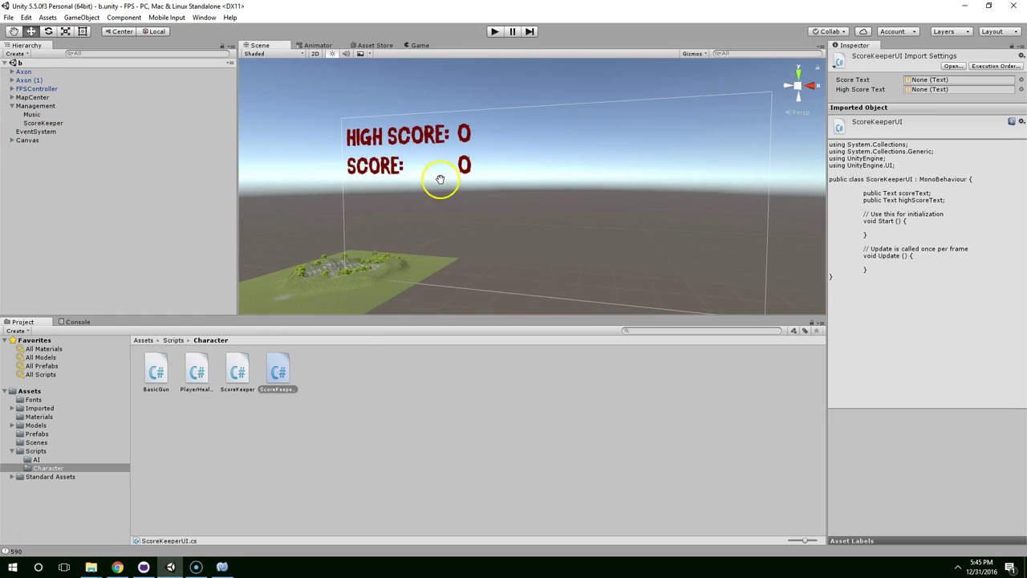
left_click(30, 106)
right_click(33, 105)
left_click(113, 193)
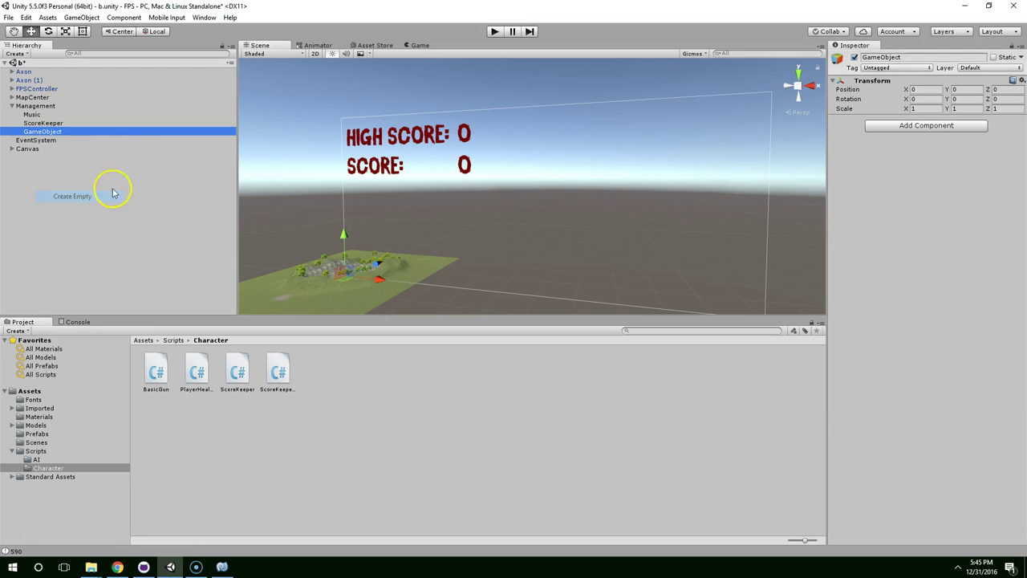
right_click(40, 131)
left_click(65, 190)
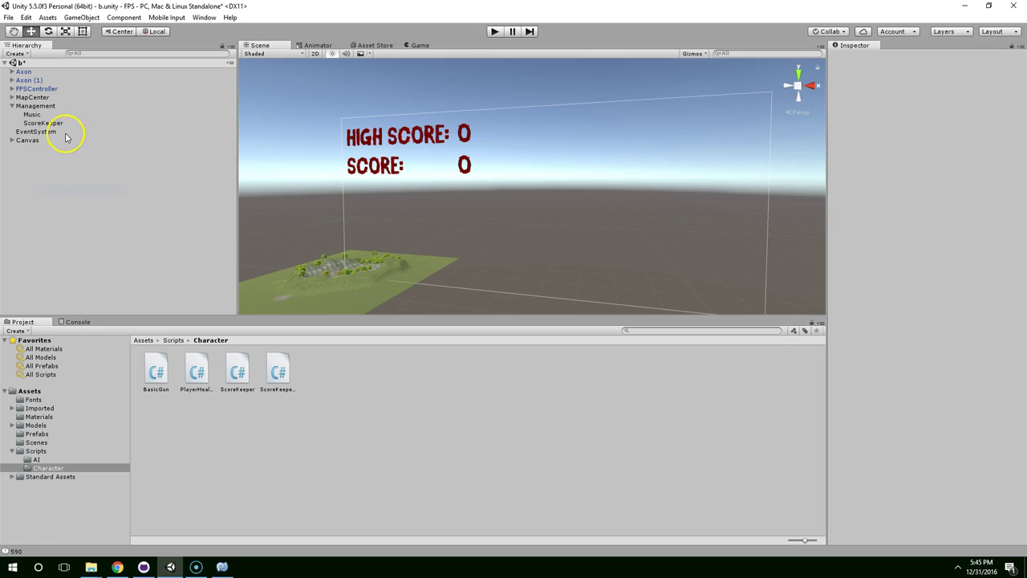
left_click(67, 131)
left_click(66, 122)
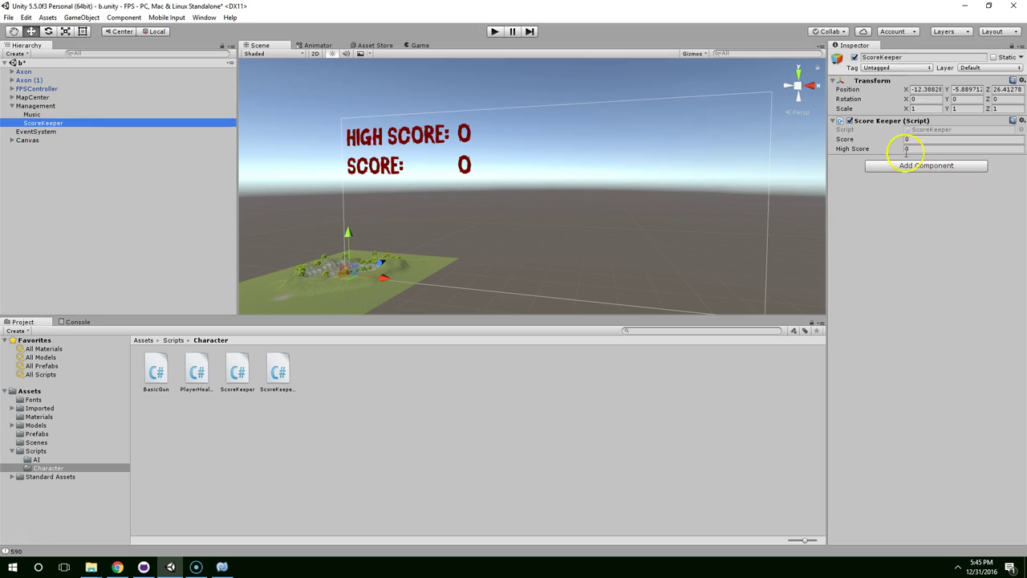
Add the Score Keeper UI component to ScoreKeeper
left_click(906, 166)
type("score")
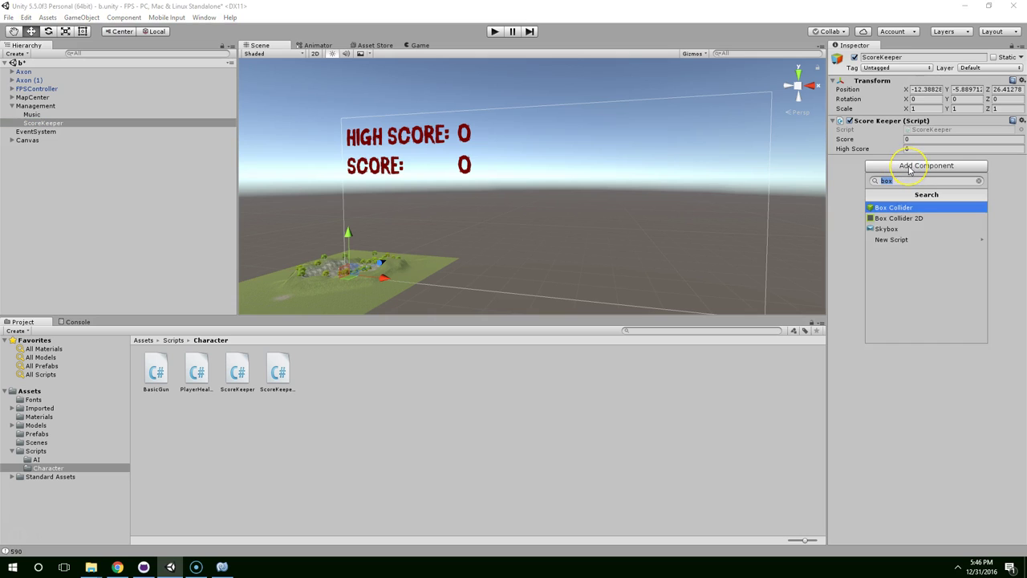
key("Return")
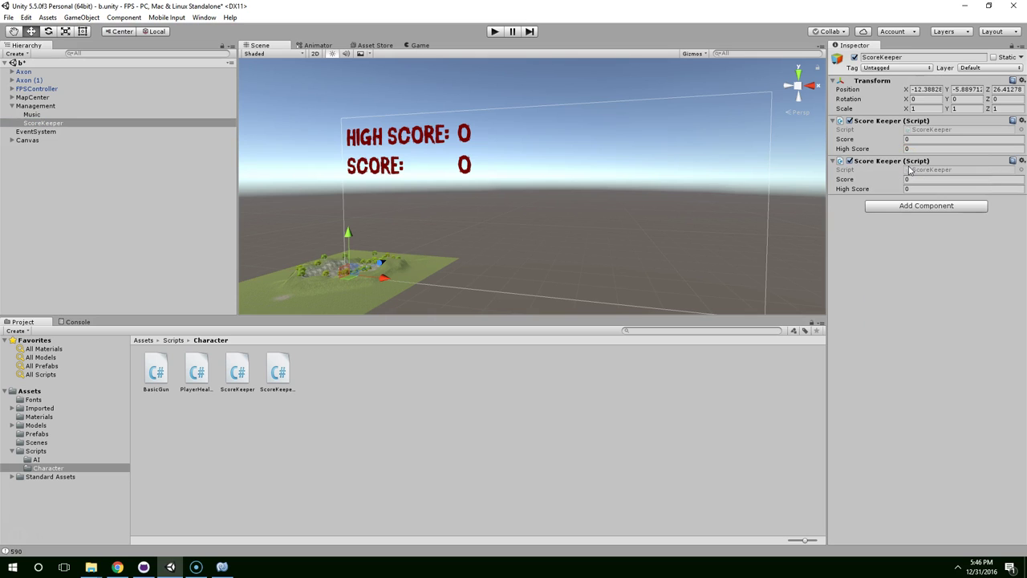
key("ctrl+z")
left_click(906, 166)
key("Down")
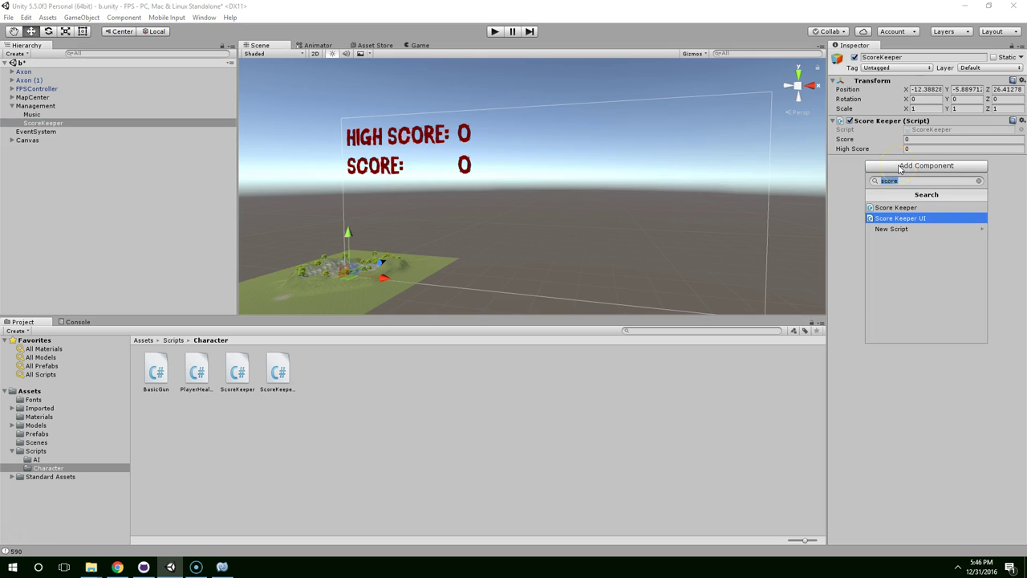
key("Return")
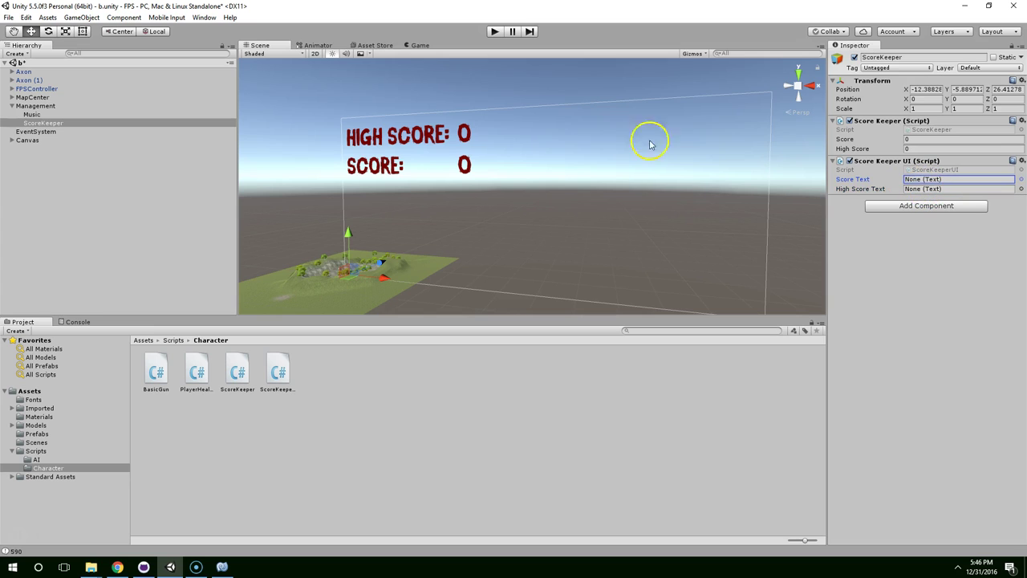
Link Text_ScoreValue to Score Text and Text_HighScoreValue to High Score Text
left_click(11, 140)
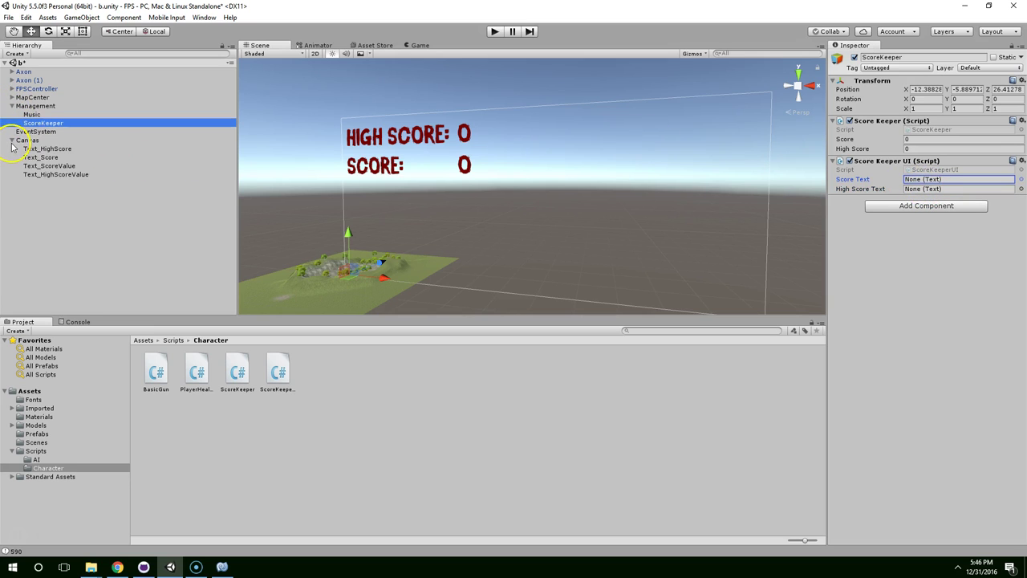
left_click(61, 166)
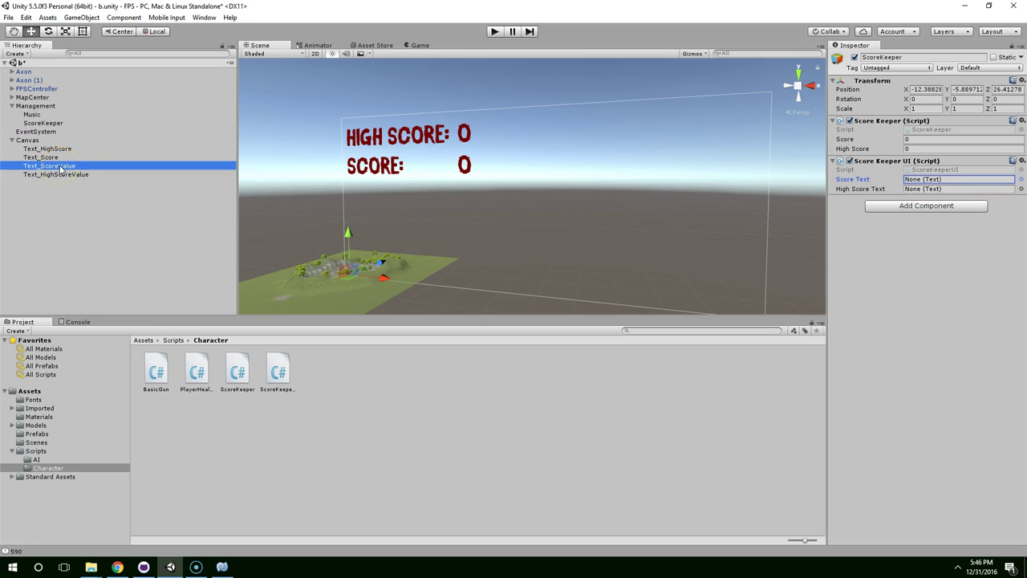
left_click_drag(61, 169, 931, 183)
left_click_drag(48, 174, 950, 191)
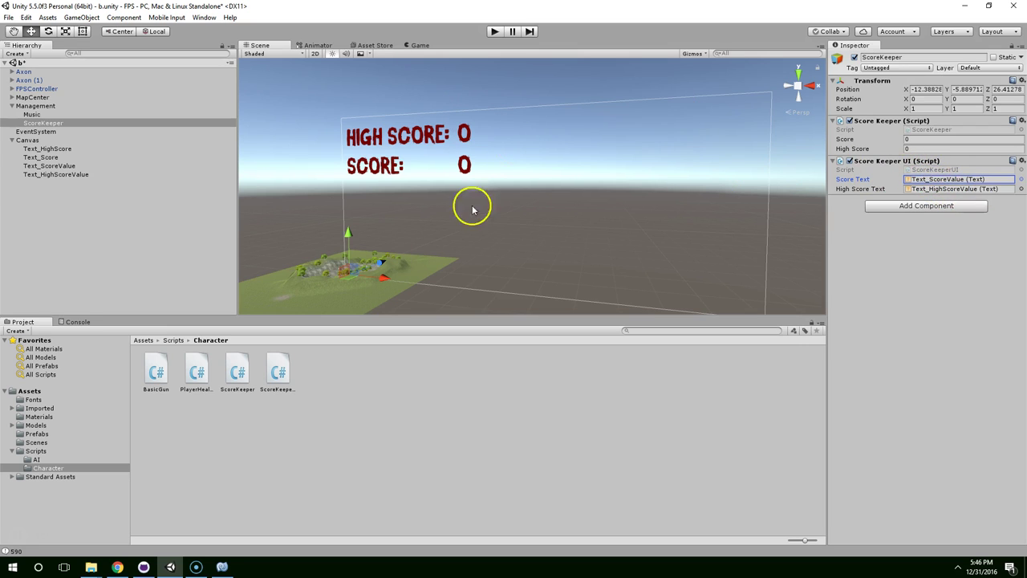
Move the opening braces of Update and Start onto their own lines
left_click(222, 567)
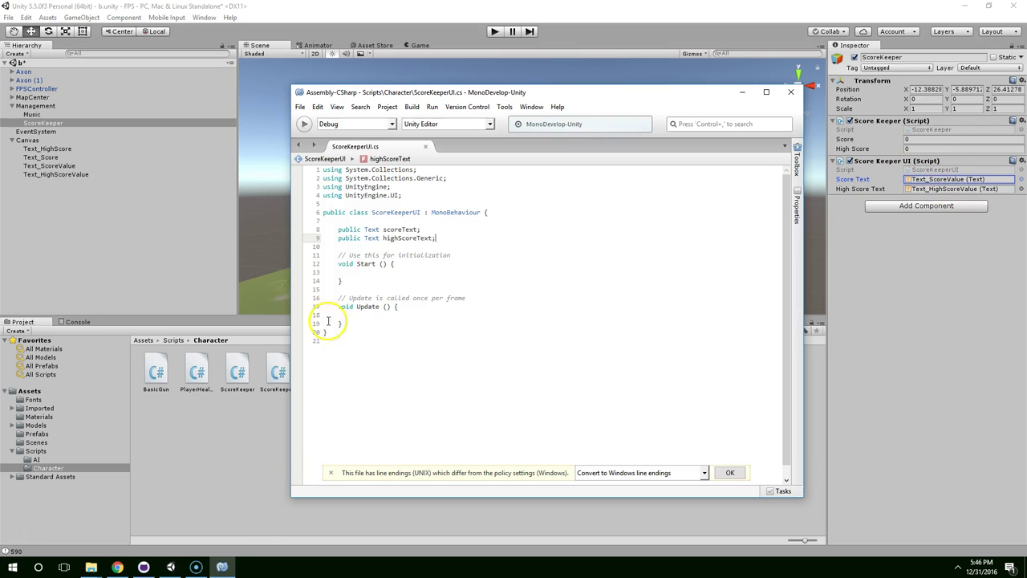
left_click(393, 307)
key("Return")
left_click(391, 265)
key("Return")
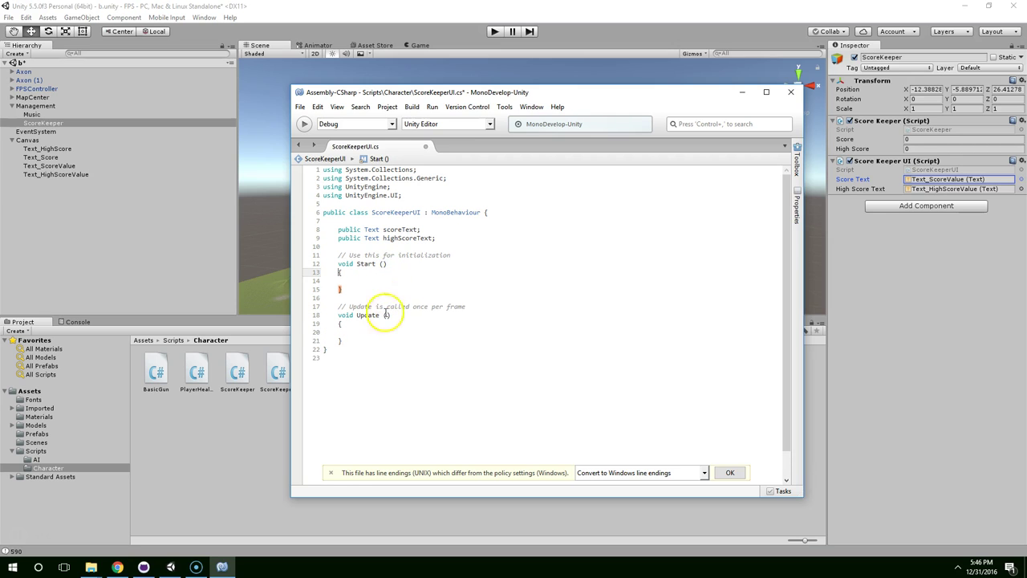
Delete the Start method and the template comments, leaving only Update
left_click(385, 335)
left_click_drag(385, 297, 325, 255)
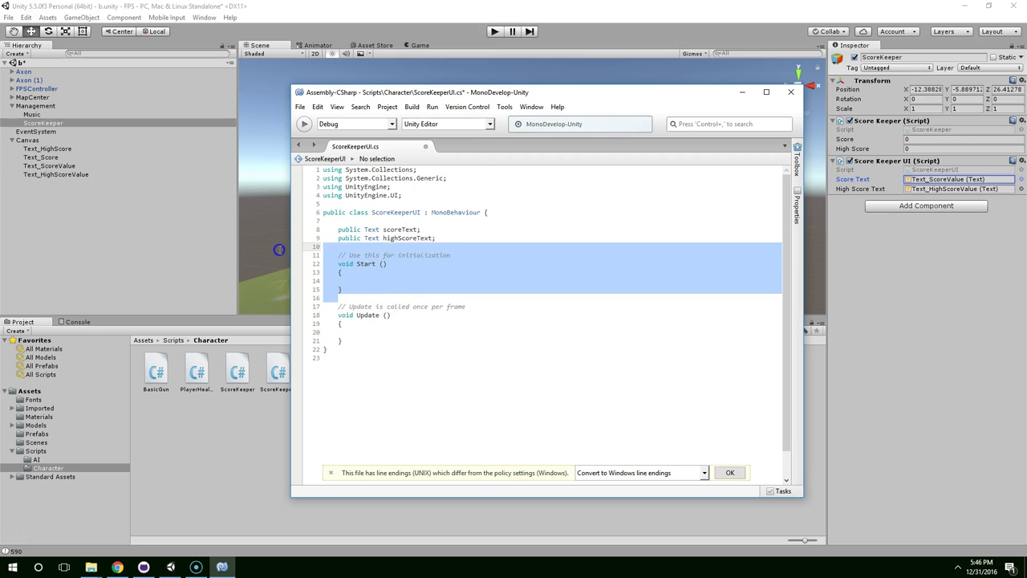
key("BackSpace")
key("shift+Down")
key("BackSpace")
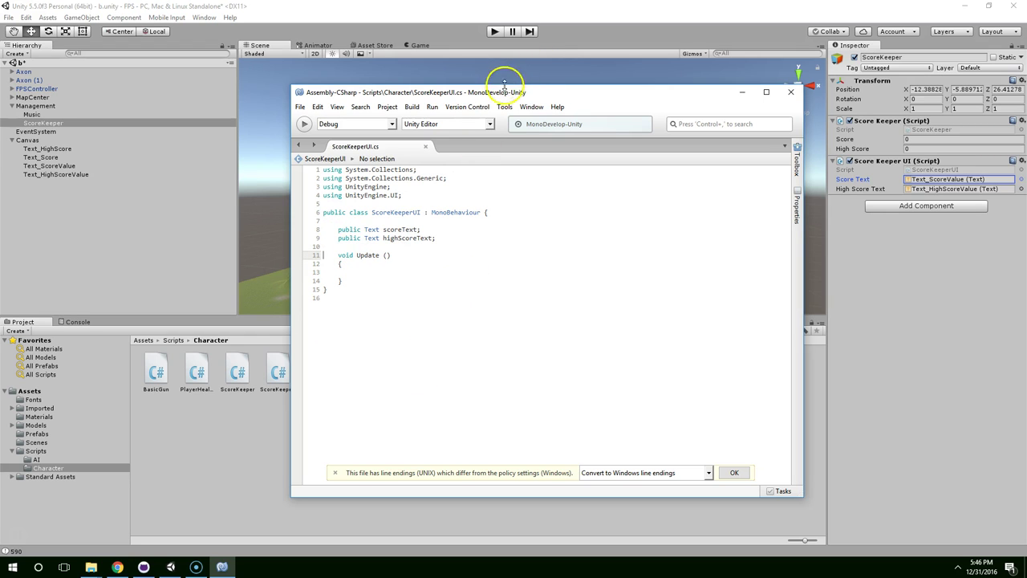
Reposition the MonoDevelop window beside the Unity scene view
left_click_drag(497, 92, 476, 85)
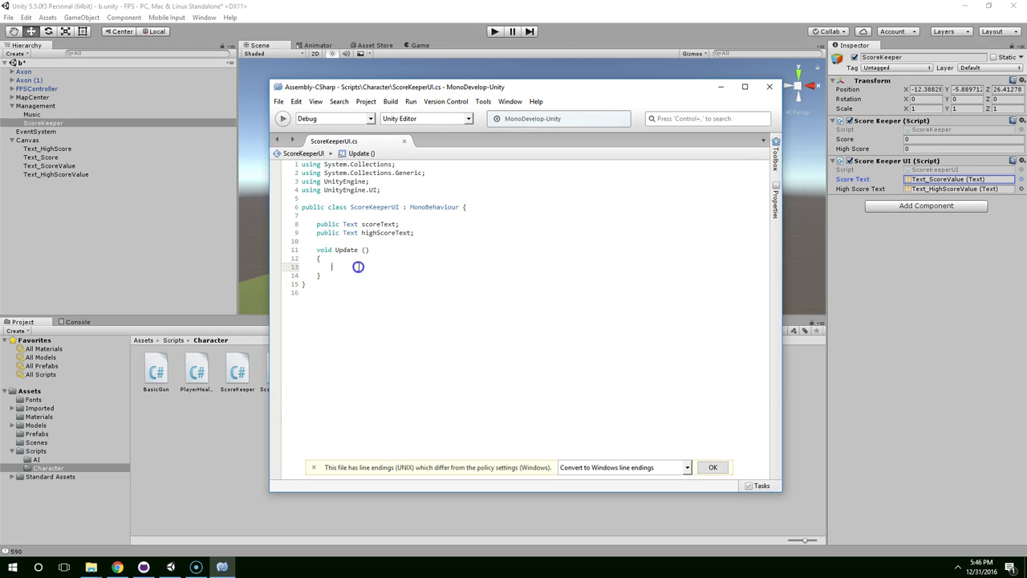
left_click_drag(298, 251, 331, 275)
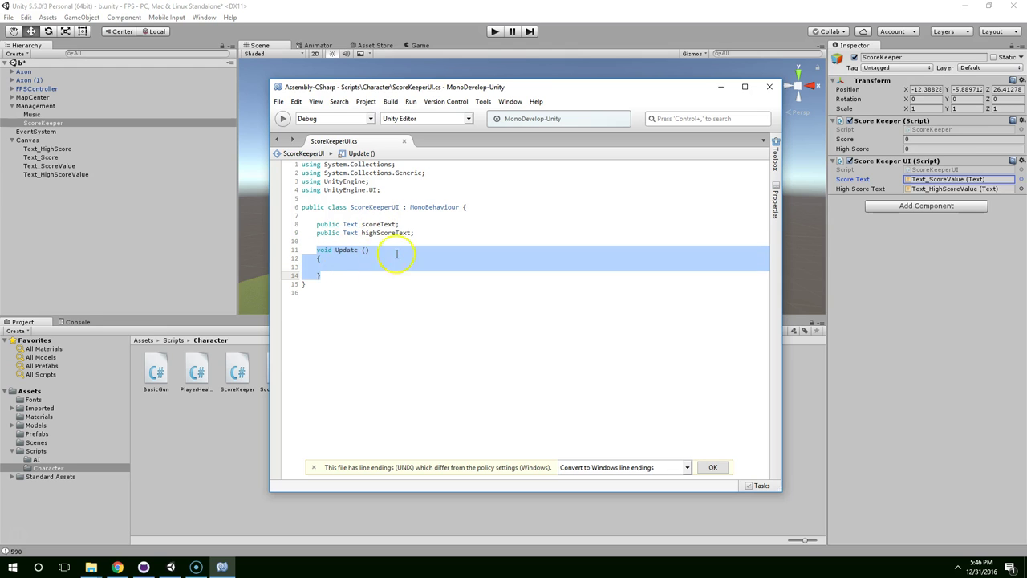
left_click_drag(444, 90, 500, 137)
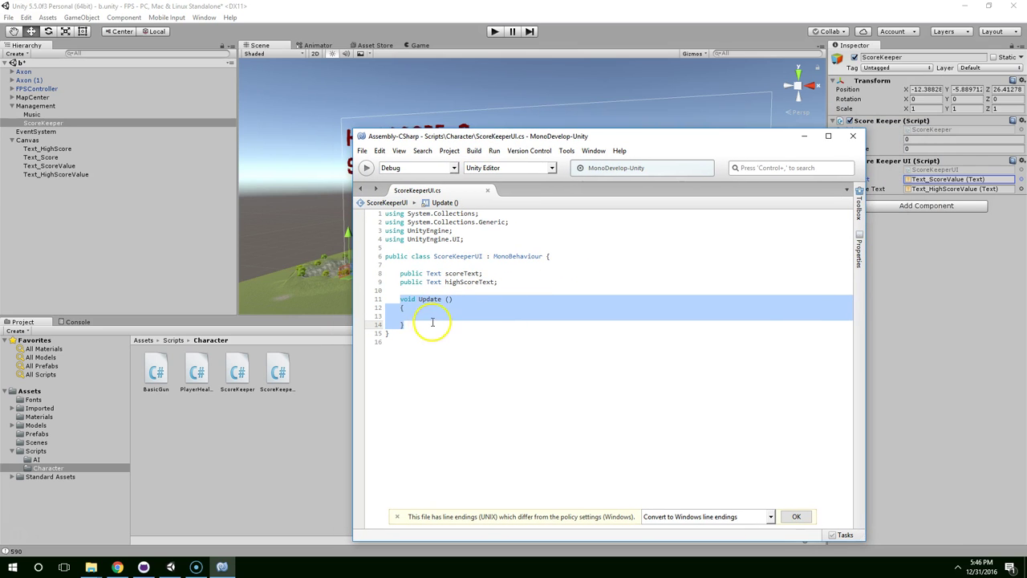
left_click(431, 315)
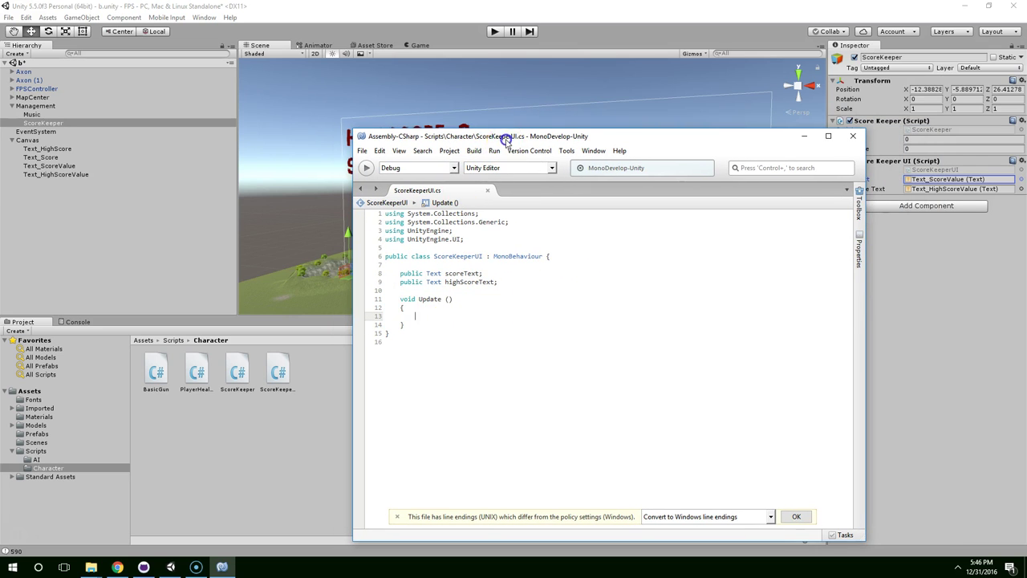
left_click_drag(507, 140, 392, 135)
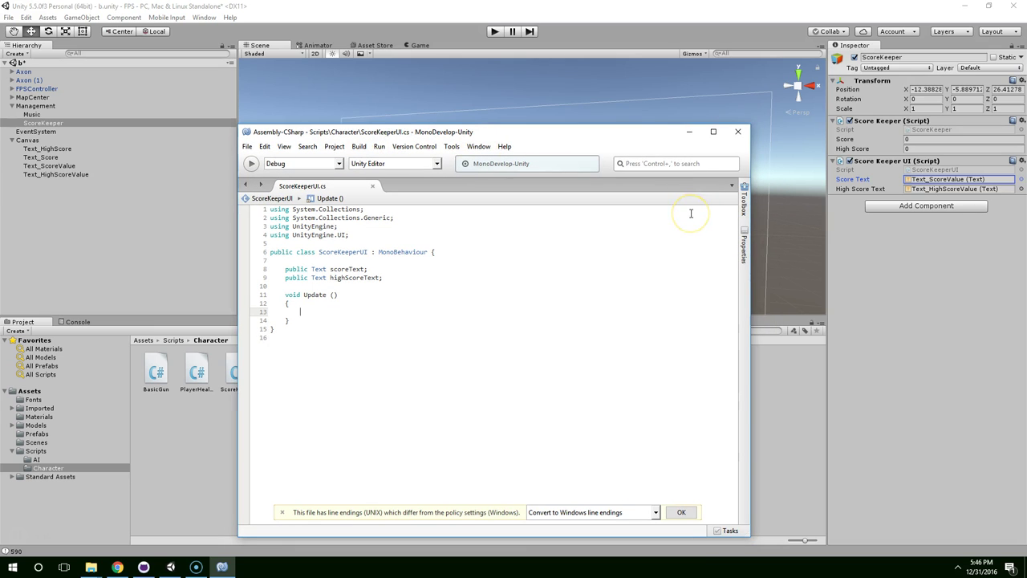
left_click_drag(459, 129, 759, 130)
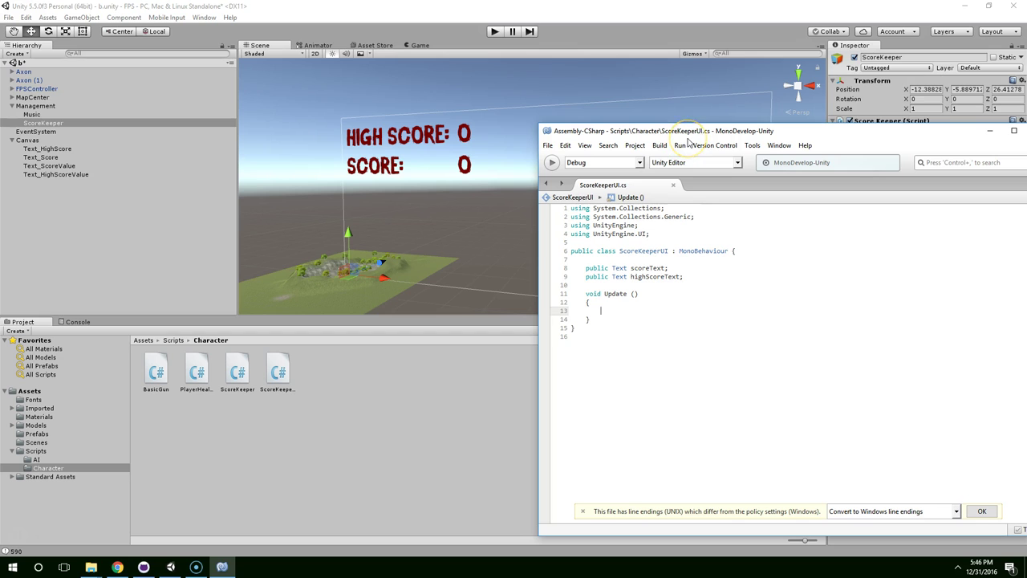
key("ctrl+shift+t")
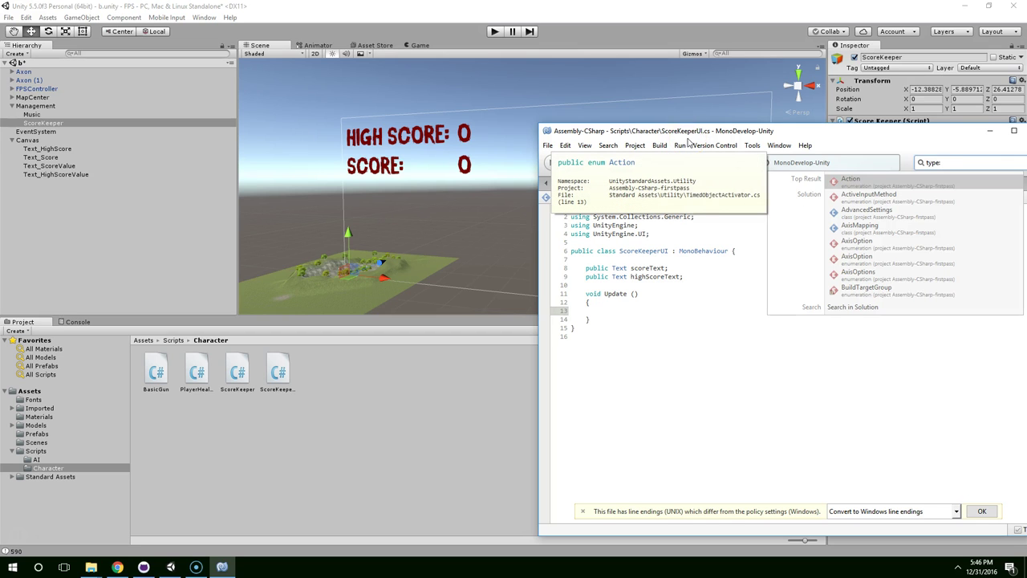
Open ScoreKeeper.cs in a second tab via a type search for 'sk'
left_click_drag(800, 131, 693, 125)
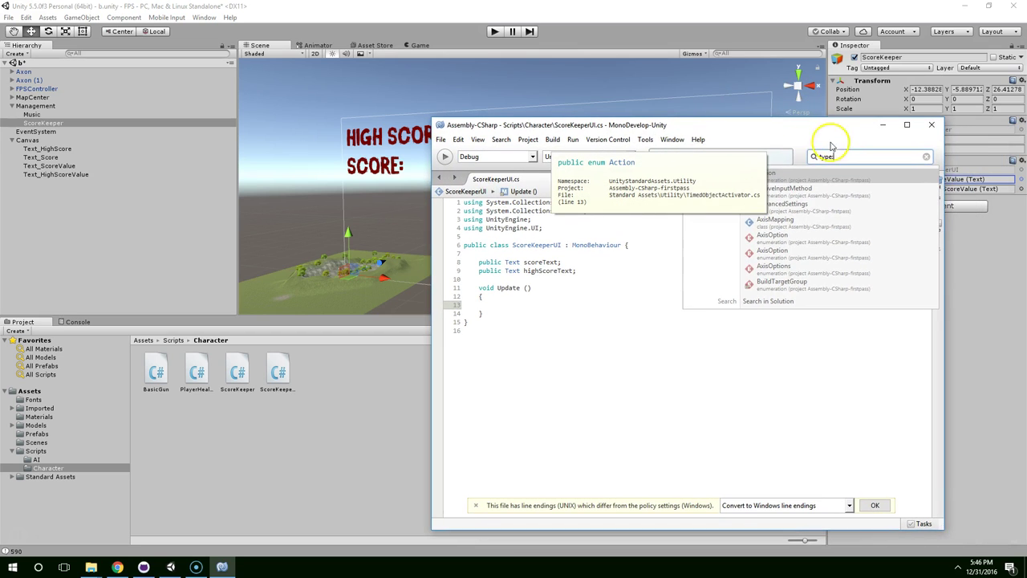
key("Escape")
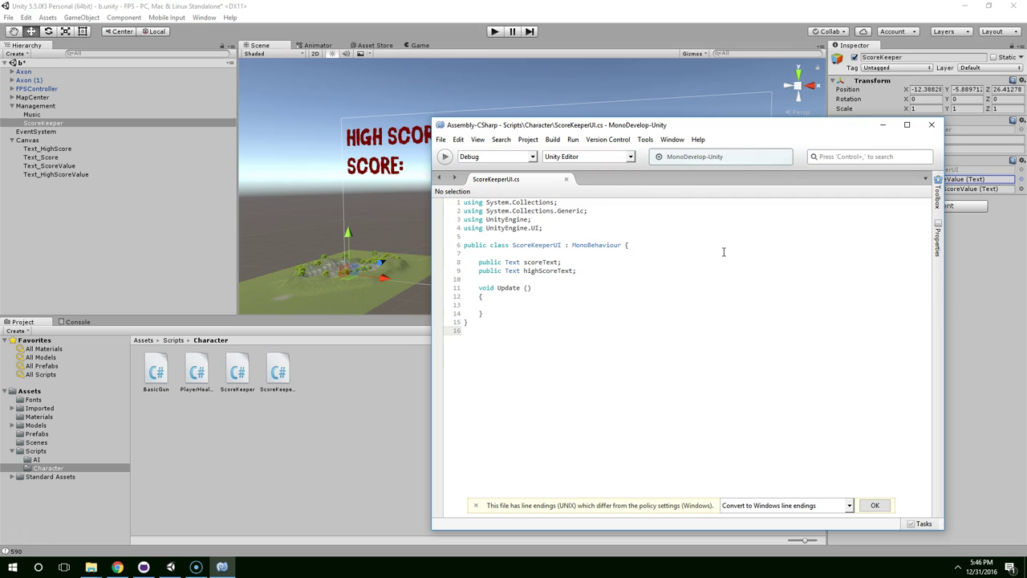
key("ctrl+shift+t")
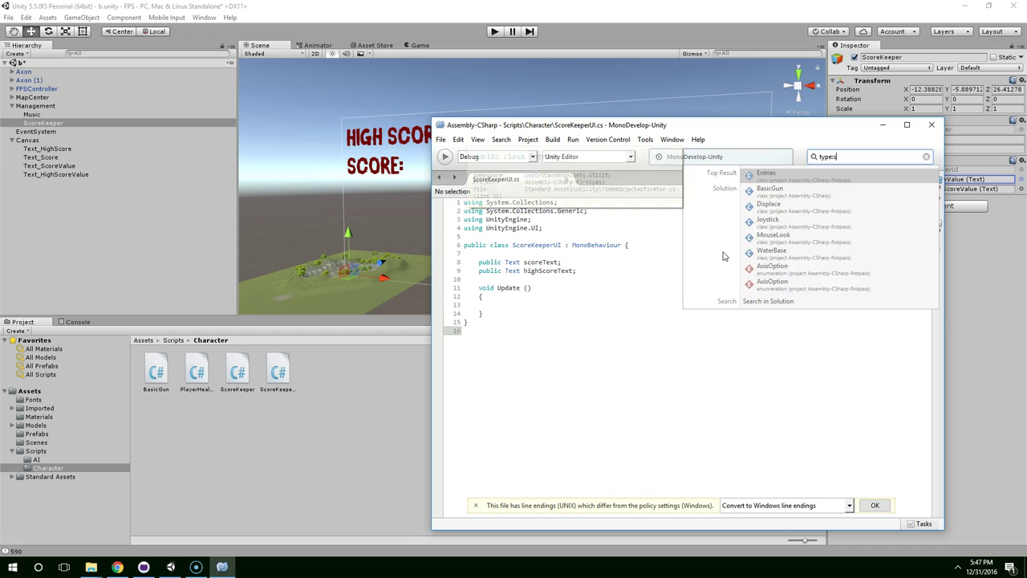
type("sk")
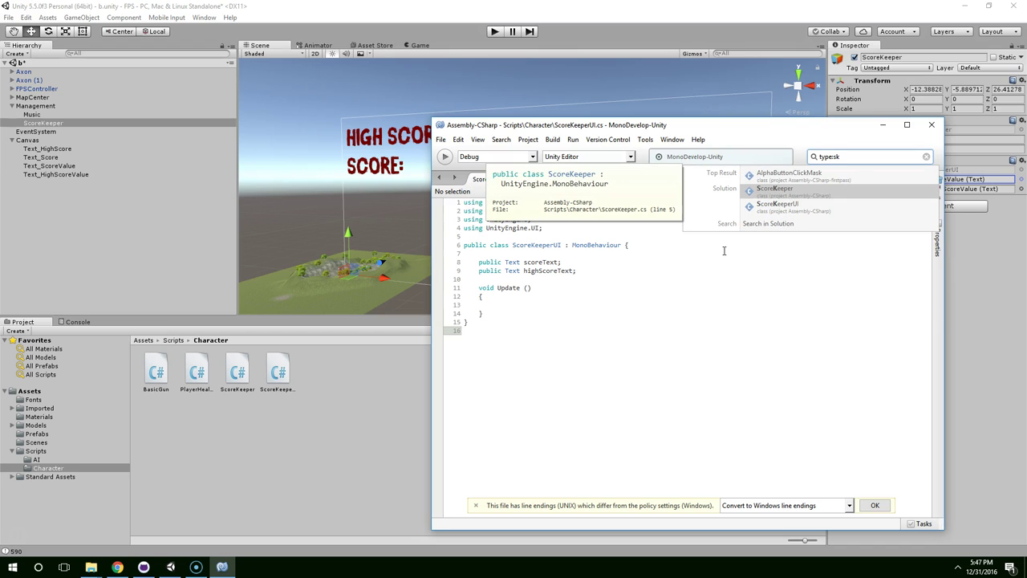
key("Return")
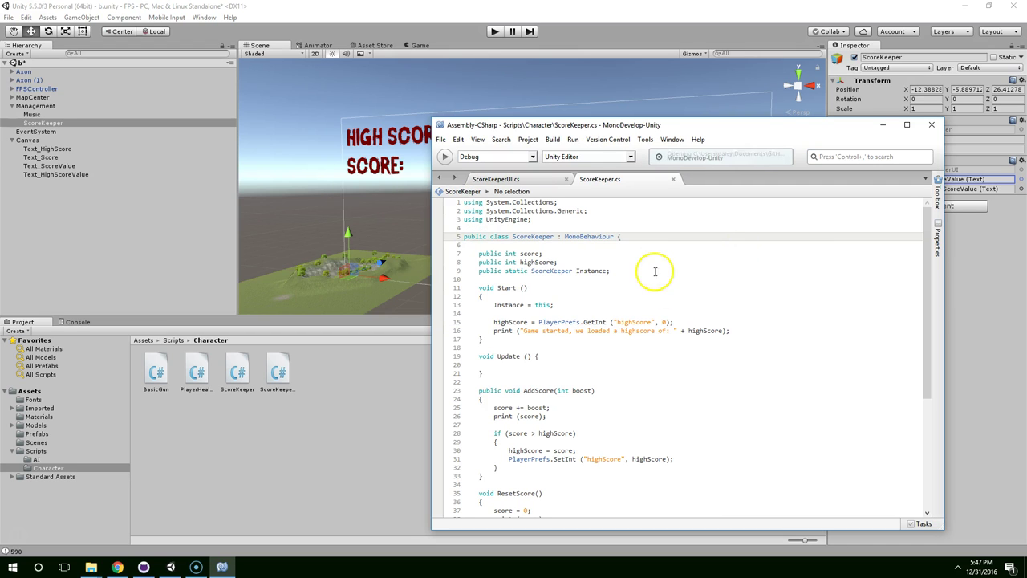
Review ScoreKeeper.cs's score, highScore and static Instance declarations, then return to ScoreKeeperUI.cs
scroll(591, 305, "down", 2)
scroll(586, 324, "down", 2)
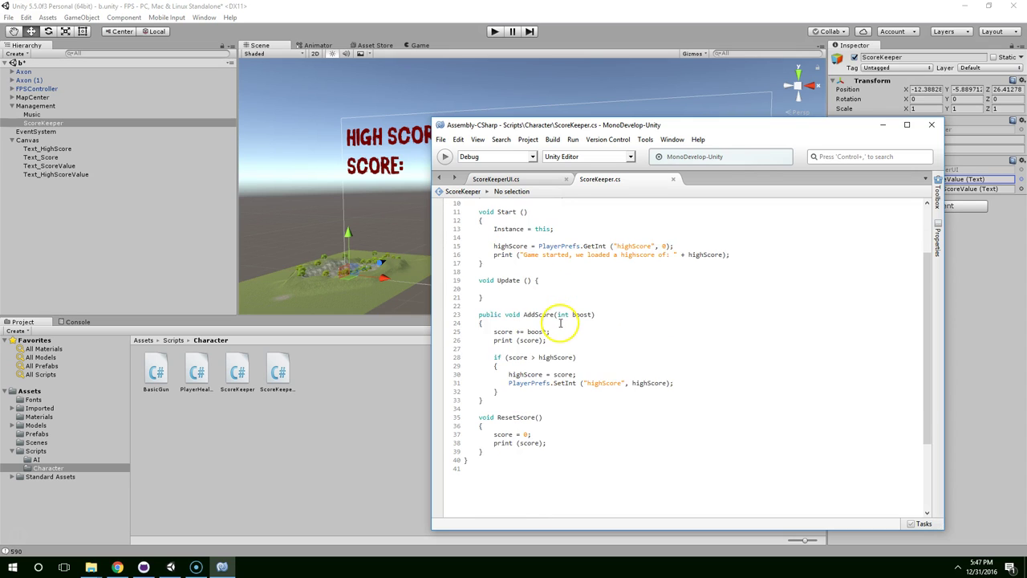
scroll(562, 315, "up", 4)
left_click_drag(478, 253, 544, 256)
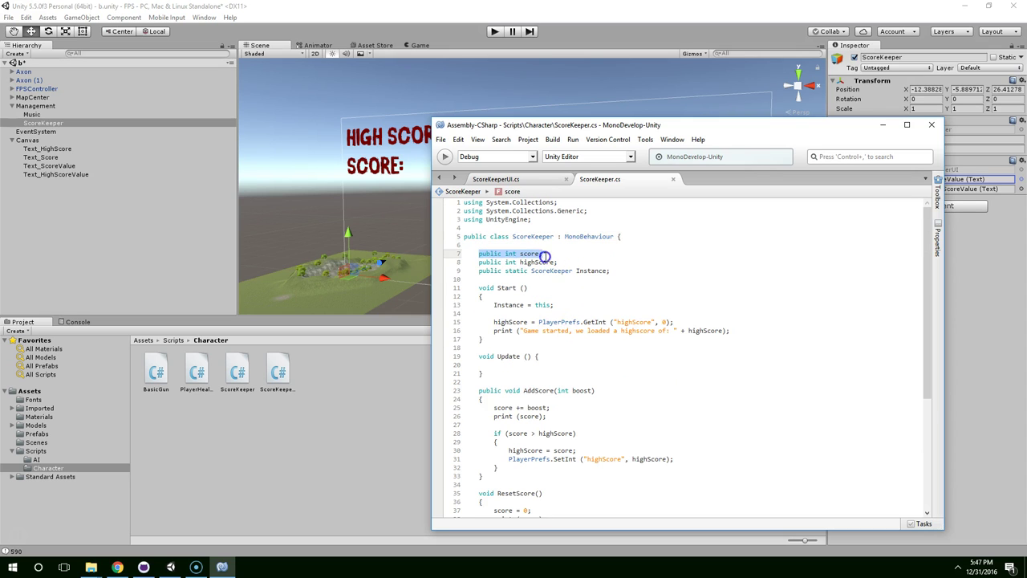
left_click_drag(478, 262, 578, 264)
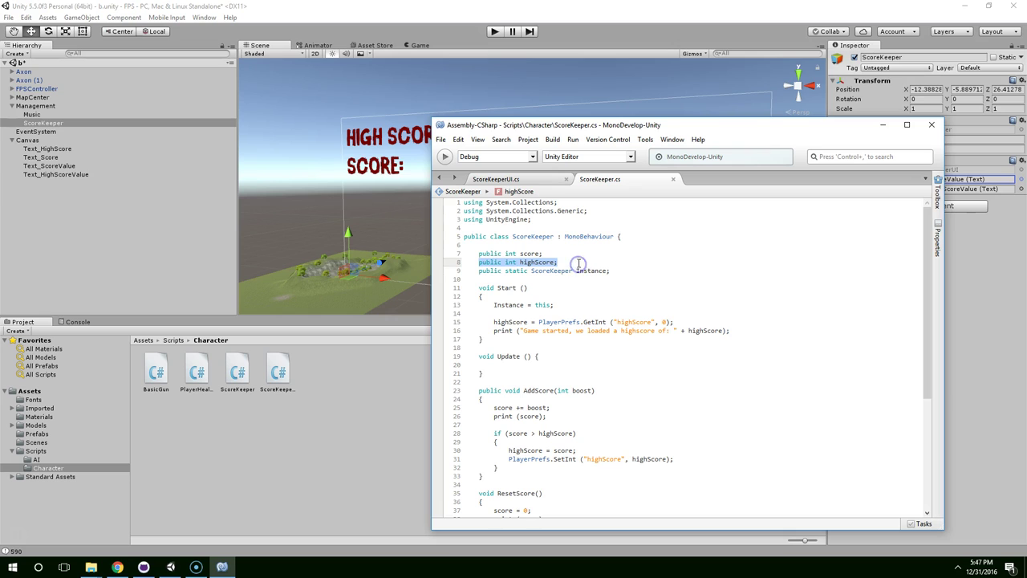
left_click_drag(466, 271, 616, 273)
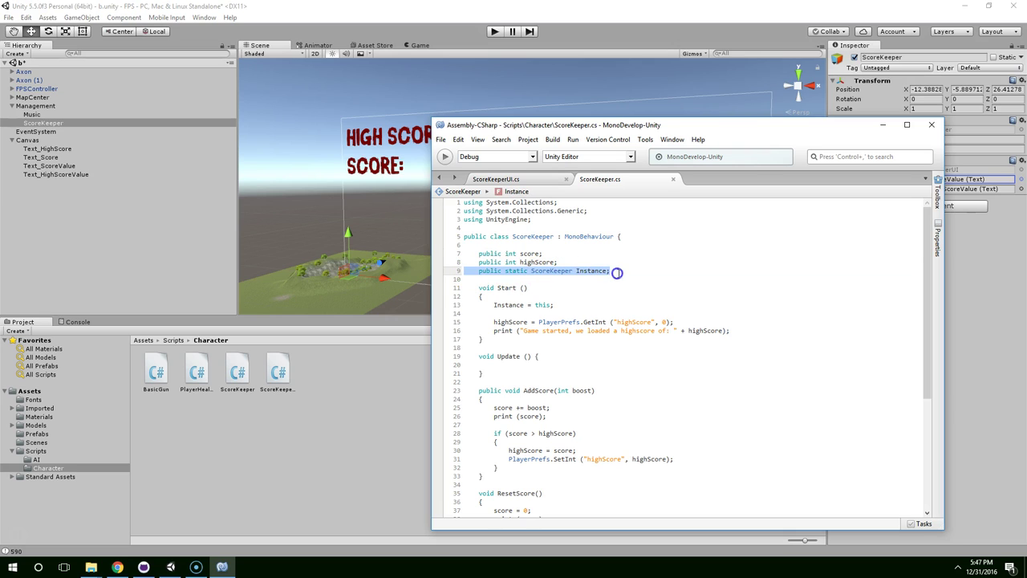
double_click(553, 273)
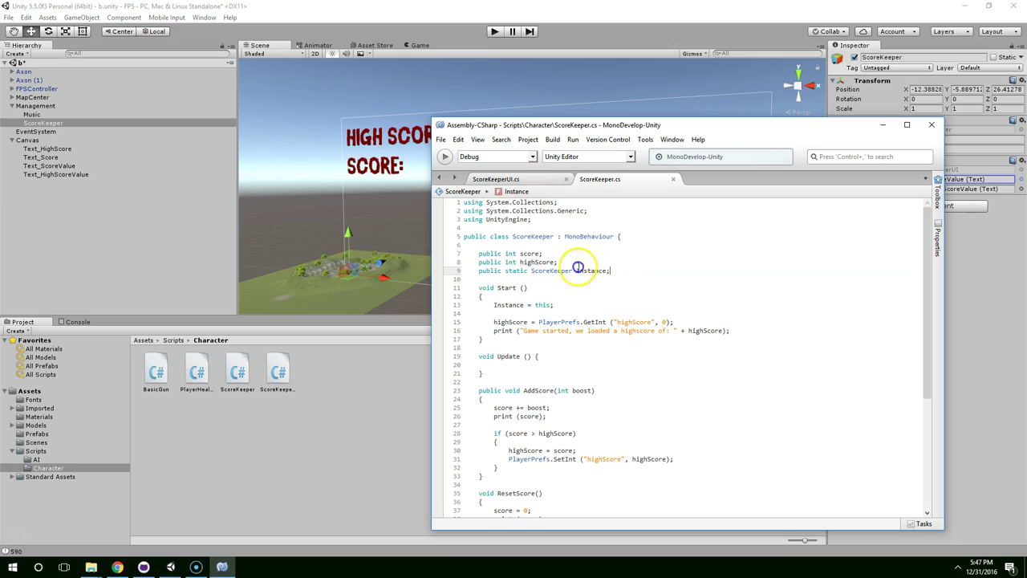
triple_click(578, 271)
left_click(495, 179)
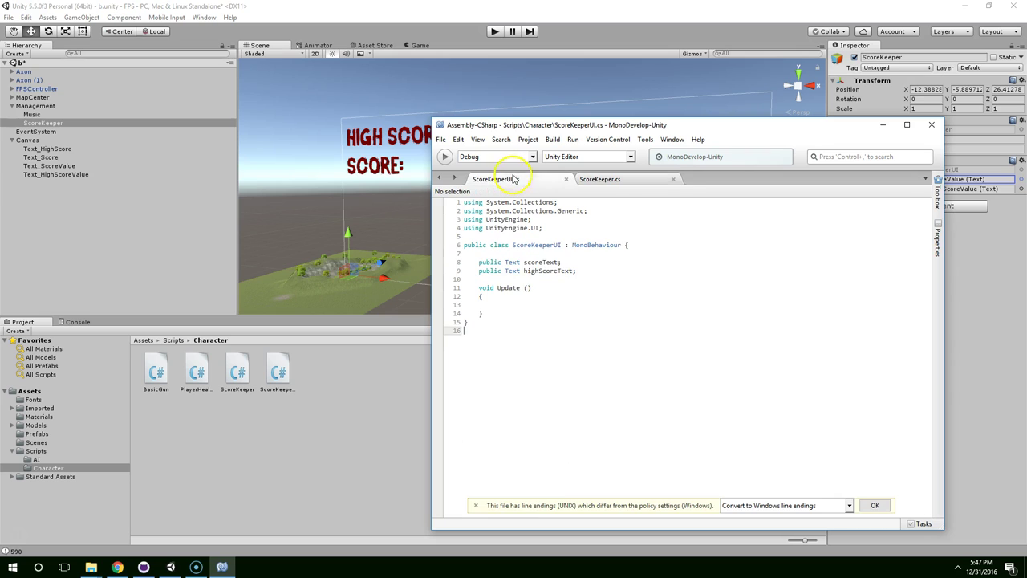
In Update, assign ScoreKeeper.Instance.score to scoreText.text and highScore to highScoreText.text
left_click(550, 304)
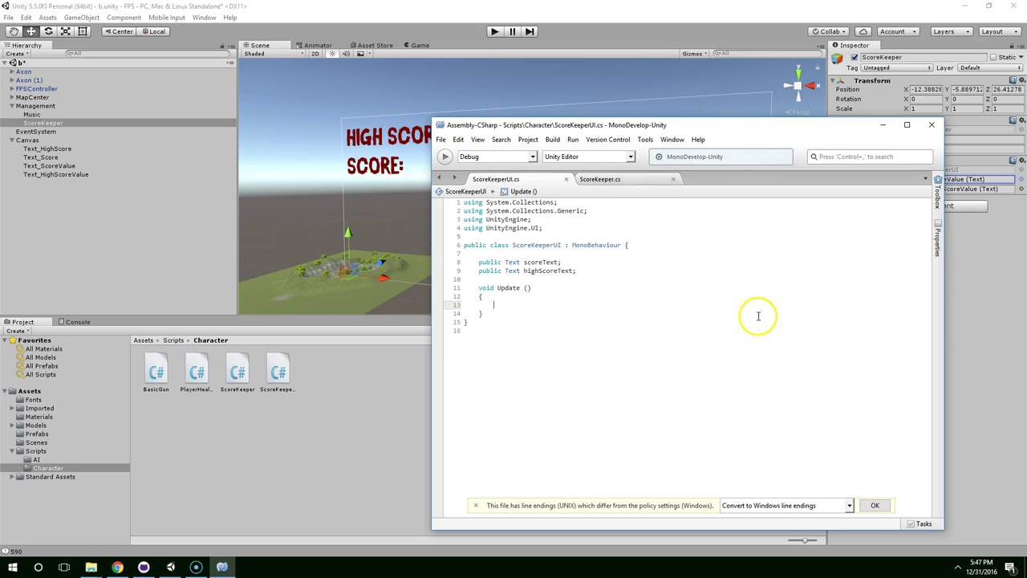
type("score")
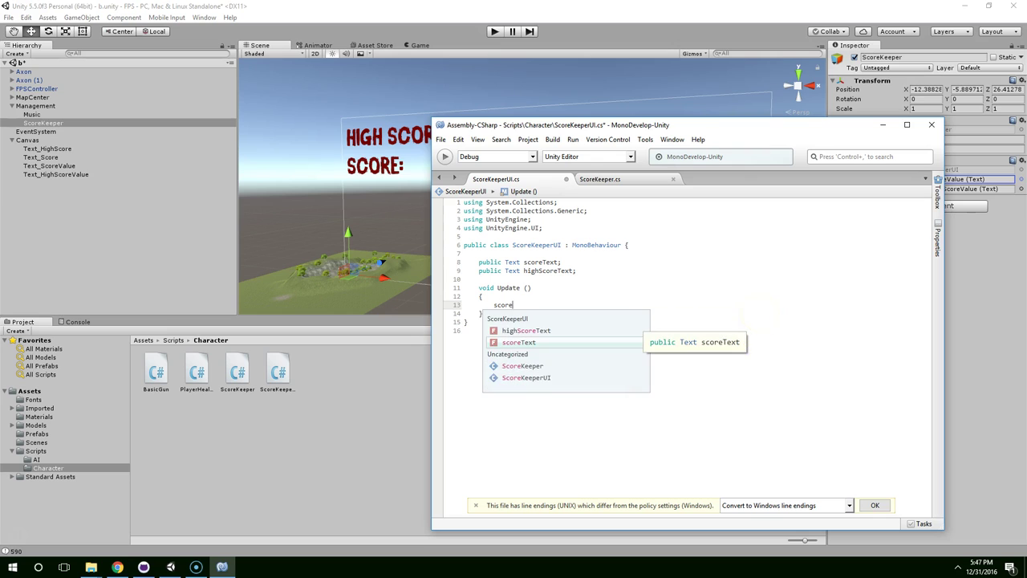
type("Text.text =")
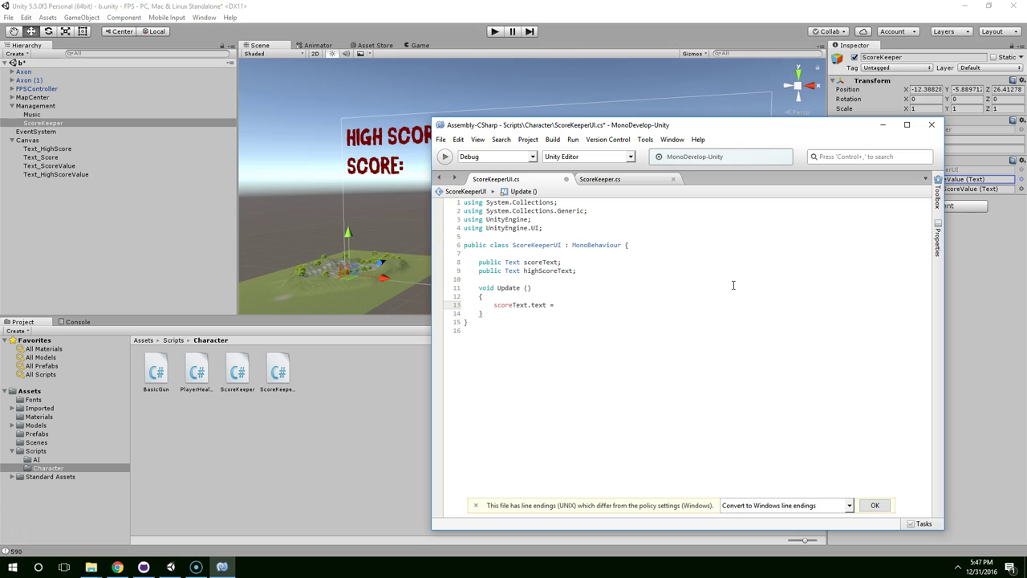
type("score")
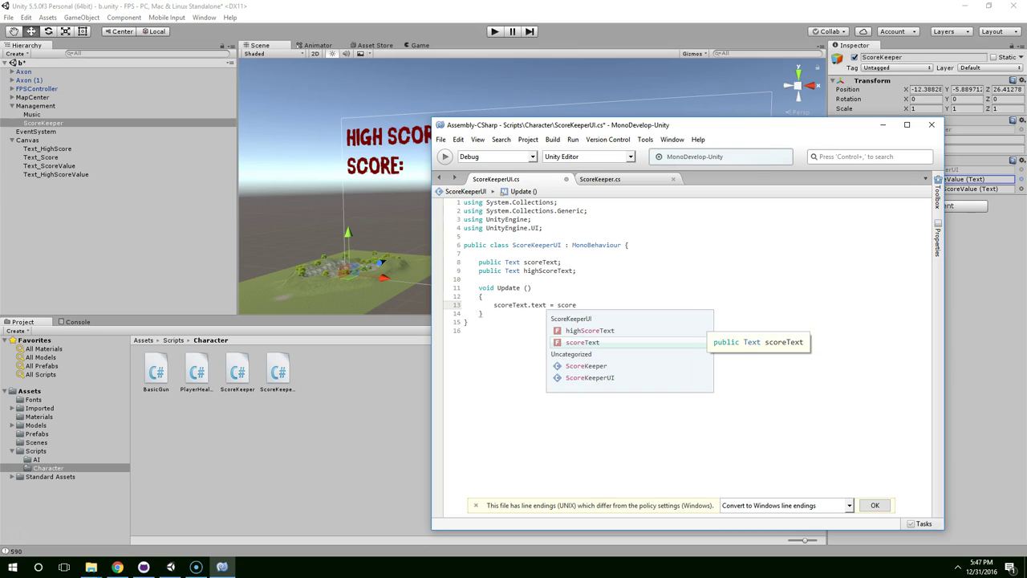
type("kee")
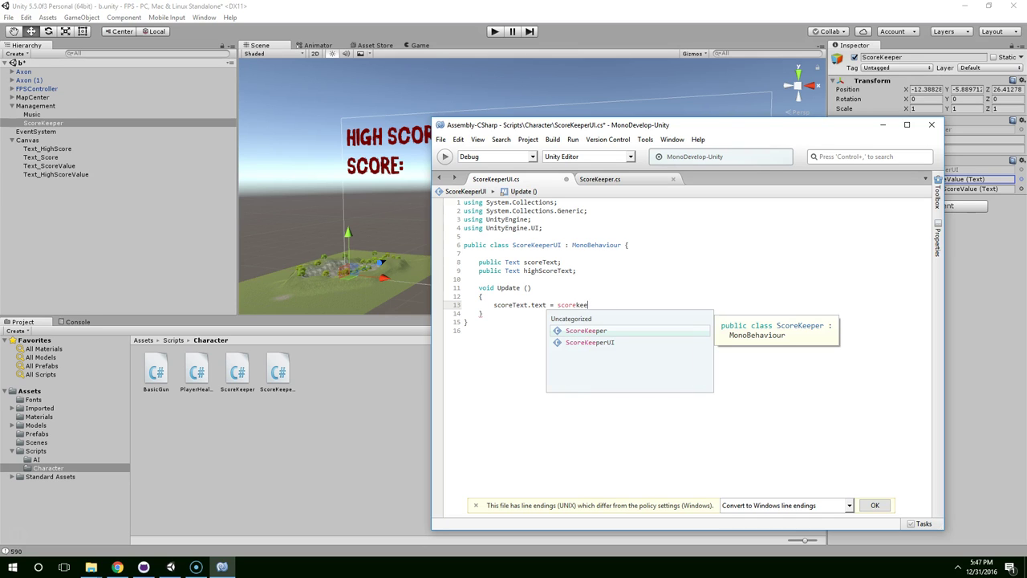
type("per.Instance.")
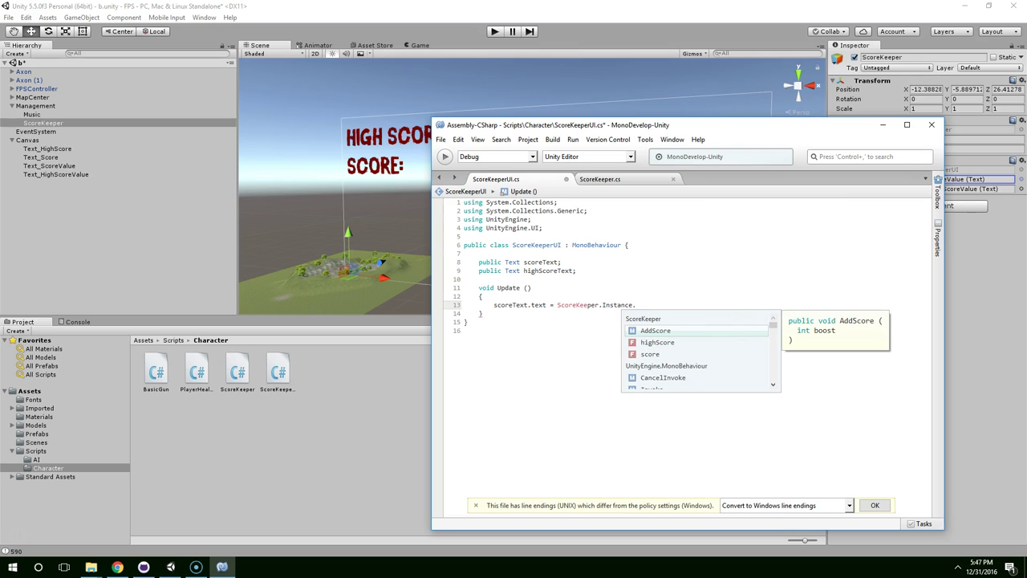
type("score;")
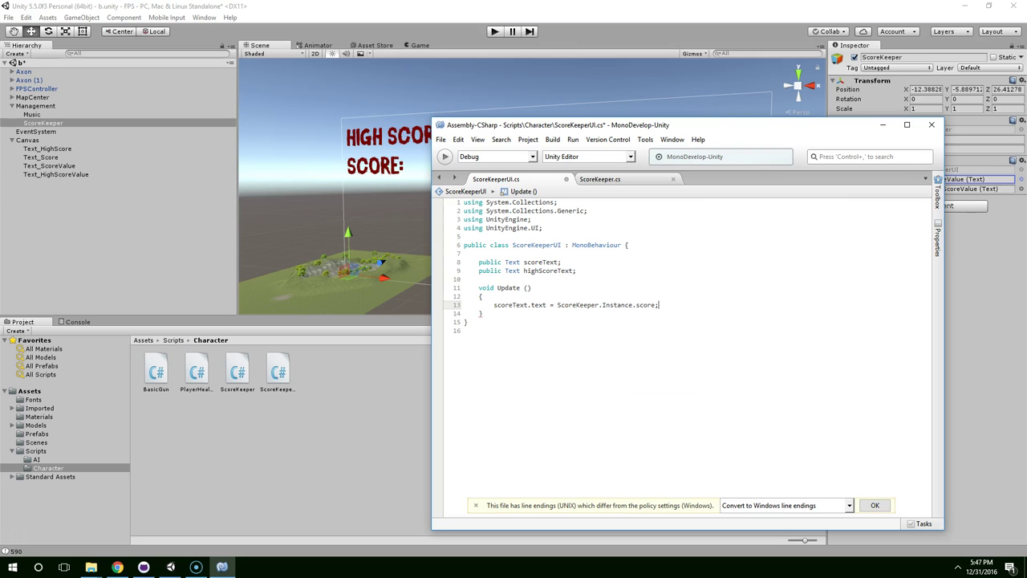
type("scoret")
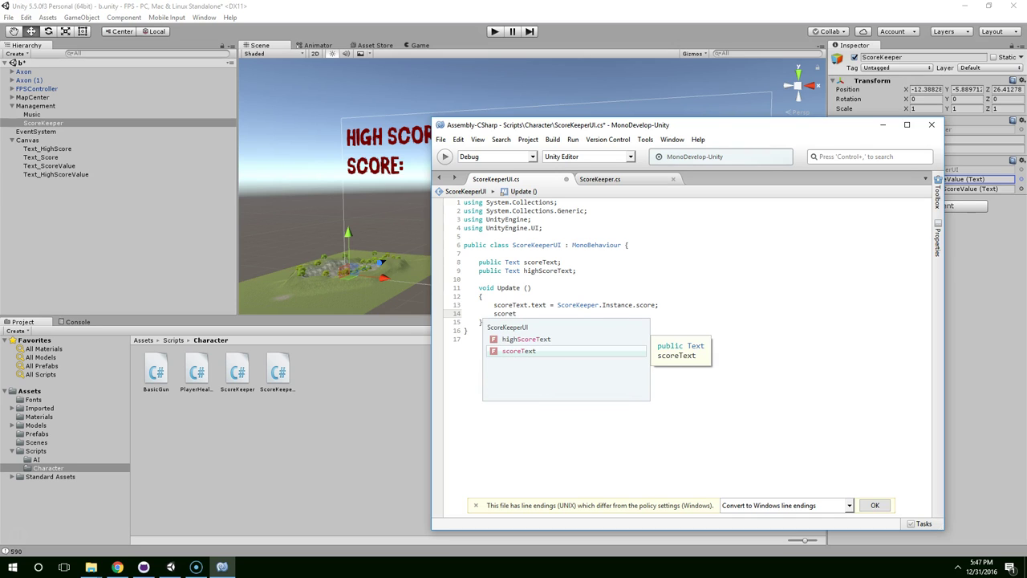
key("Up")
key("Return")
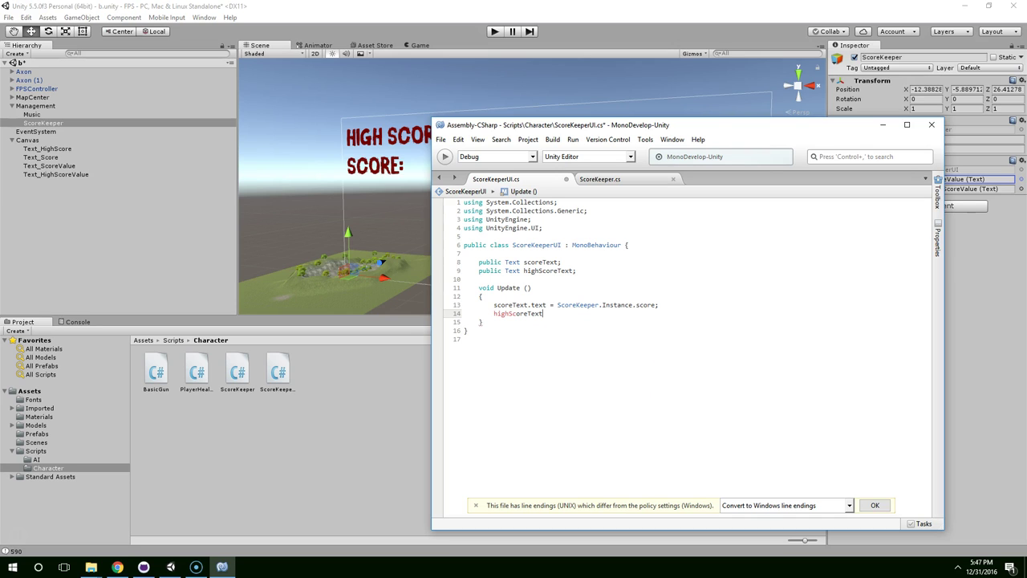
type(".text = scoreKeeper.Instance.")
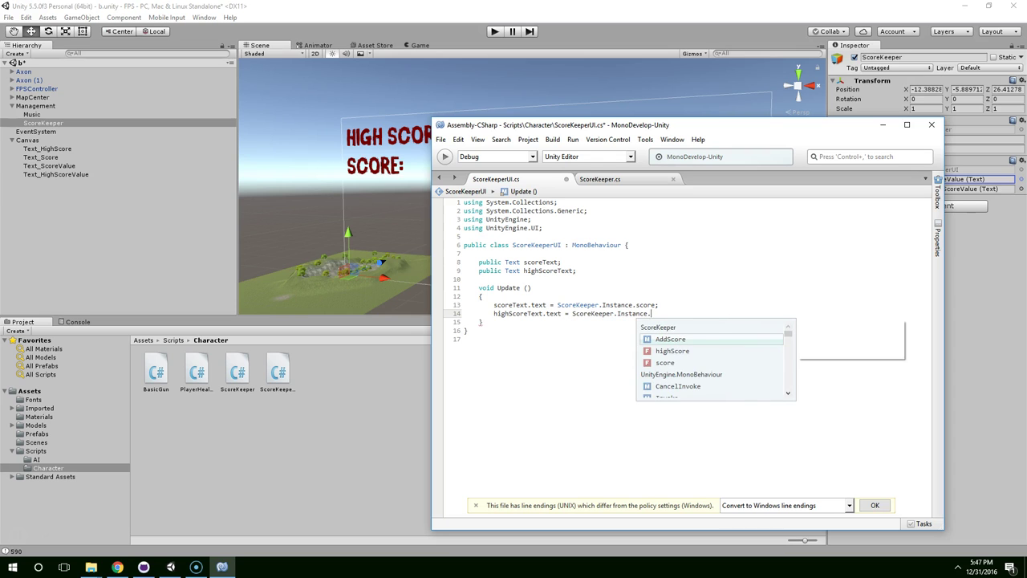
type("hi")
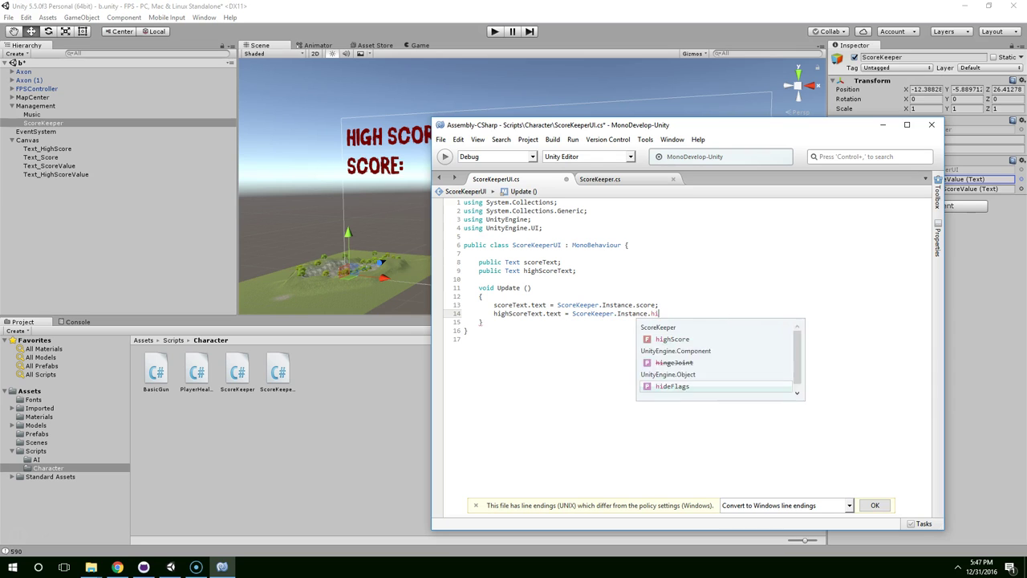
type("ghS")
key("Return")
type(";")
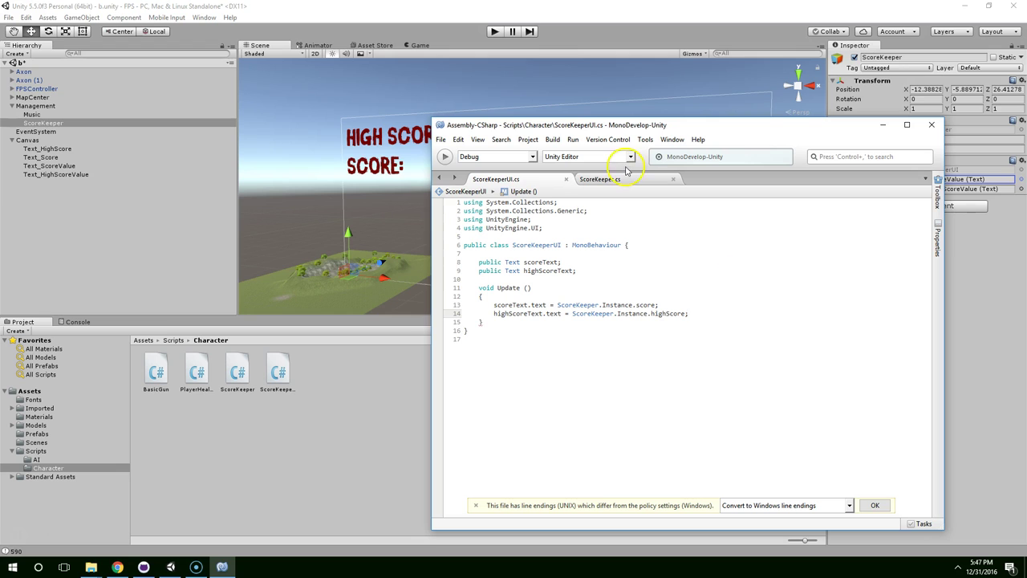
Play-test in Unity and inspect the int-to-string compile error in the Console
left_click(377, 103)
left_click(494, 32)
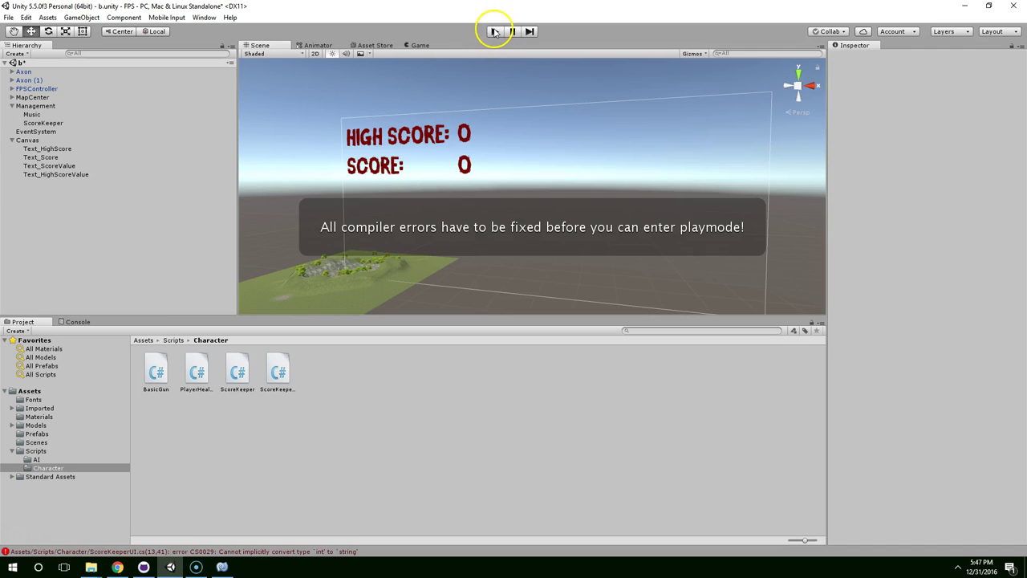
left_click(259, 553)
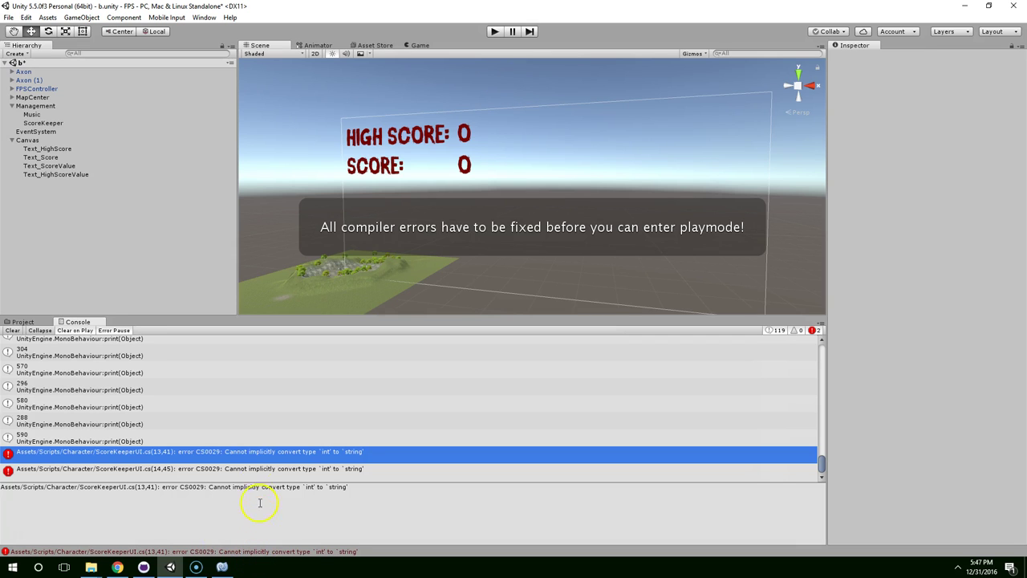
left_click(222, 567)
Append .ToString() to the score value on line 13
double_click(539, 305)
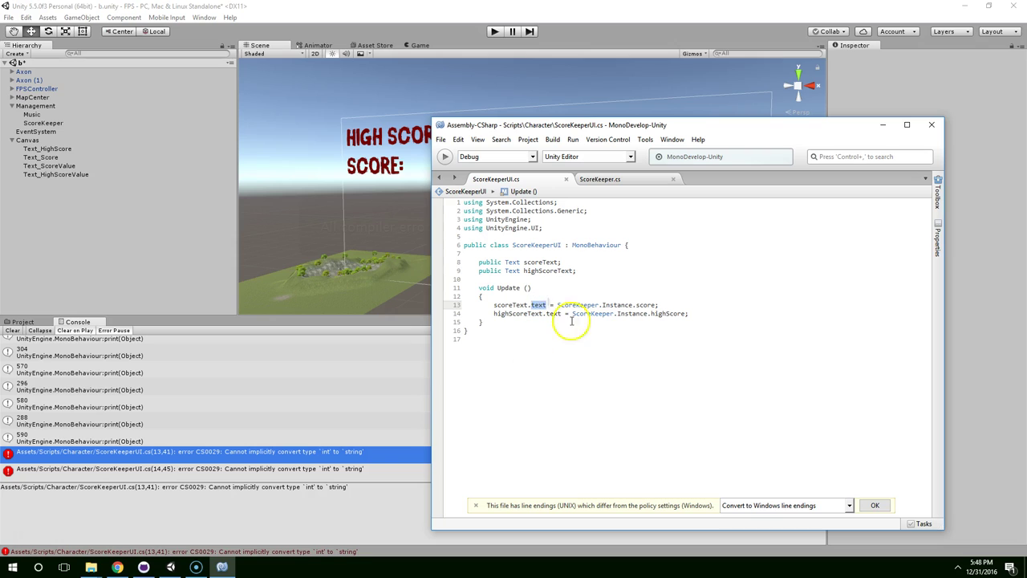
left_click(698, 297)
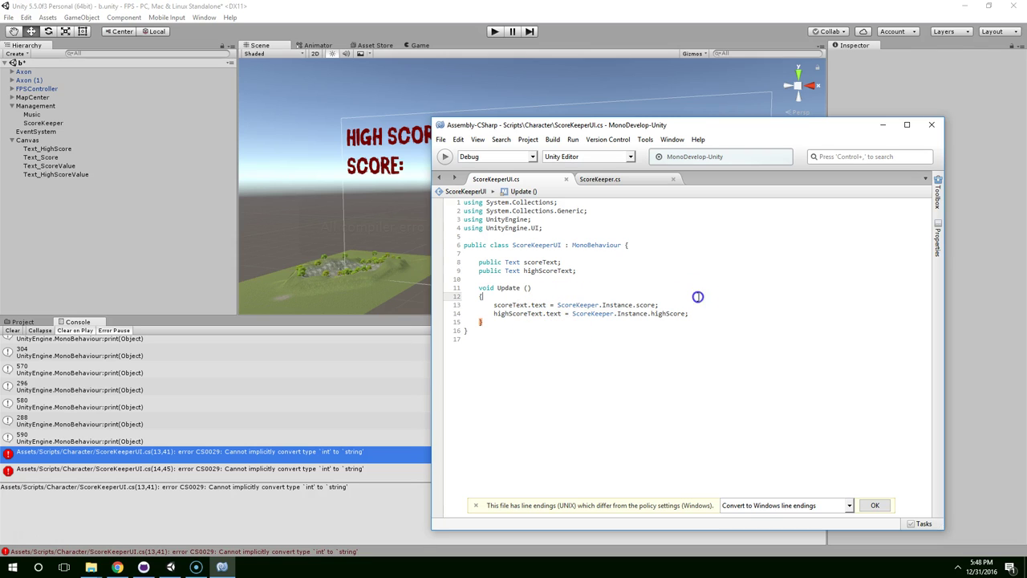
left_click(716, 304)
type("\"alkjdfa")
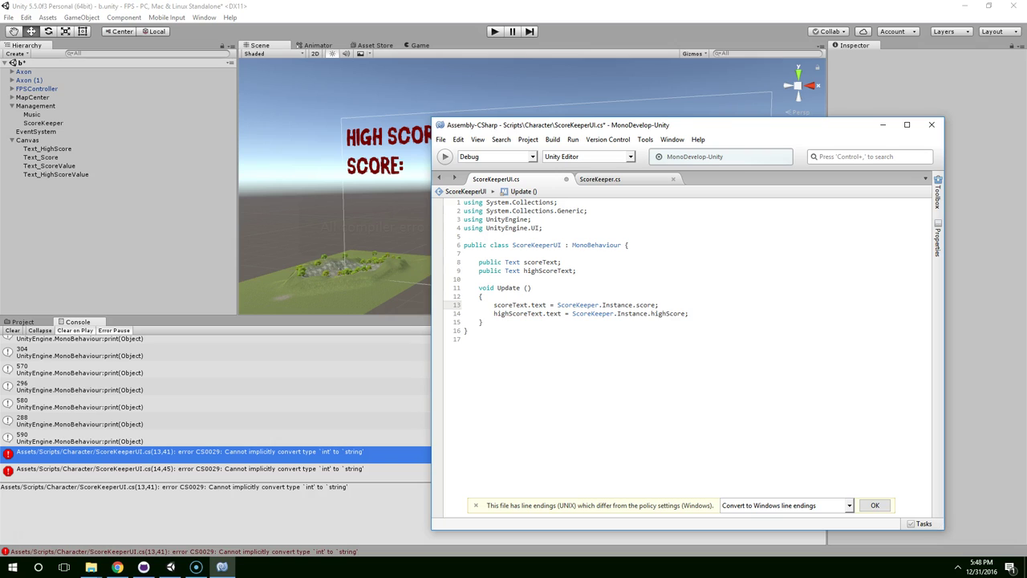
type(".ToString(")
Append .ToString() to the highScore value on line 14 and go back to Unity
left_click(688, 314)
key("Left")
type(".ToS")
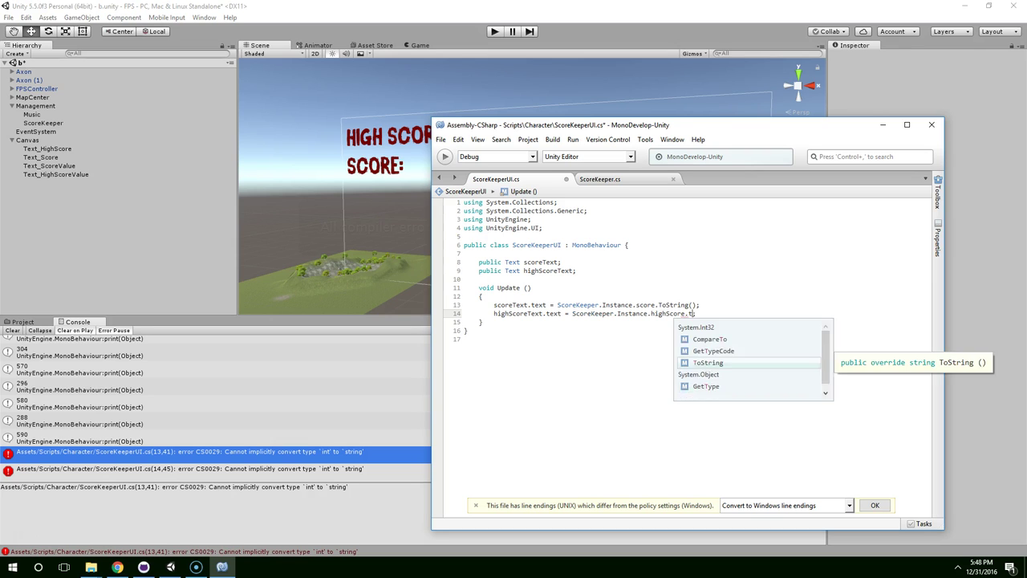
key("Return")
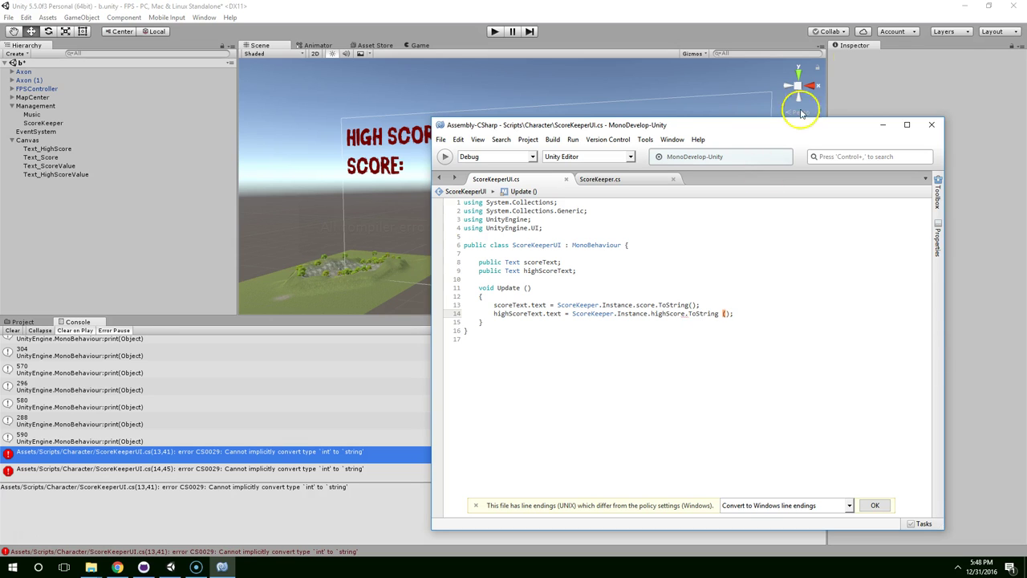
left_click(926, 54)
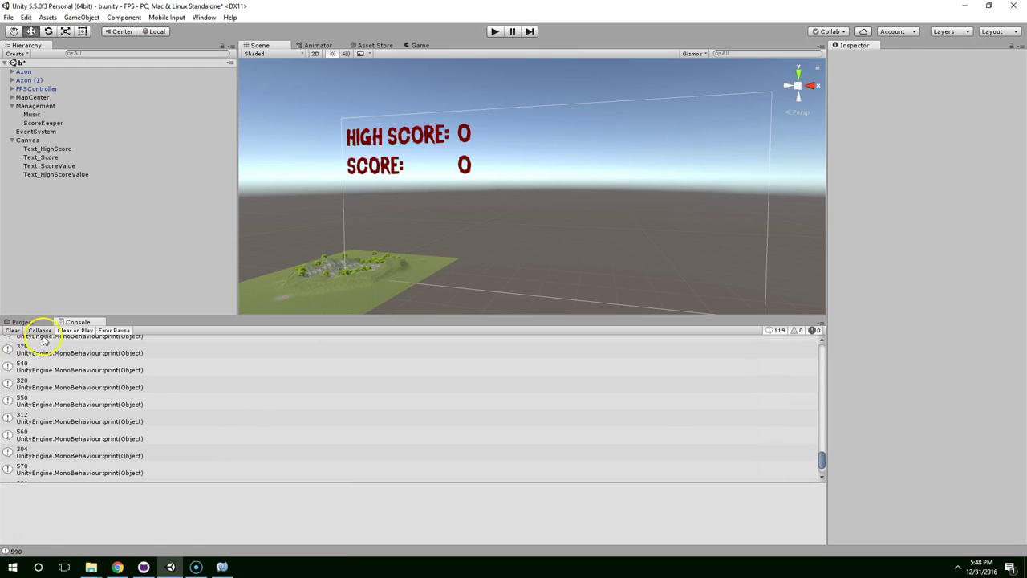
Clear the Console, then play-test by shooting monsters until SCORE reaches 3000, and stop
left_click(13, 330)
left_click(494, 31)
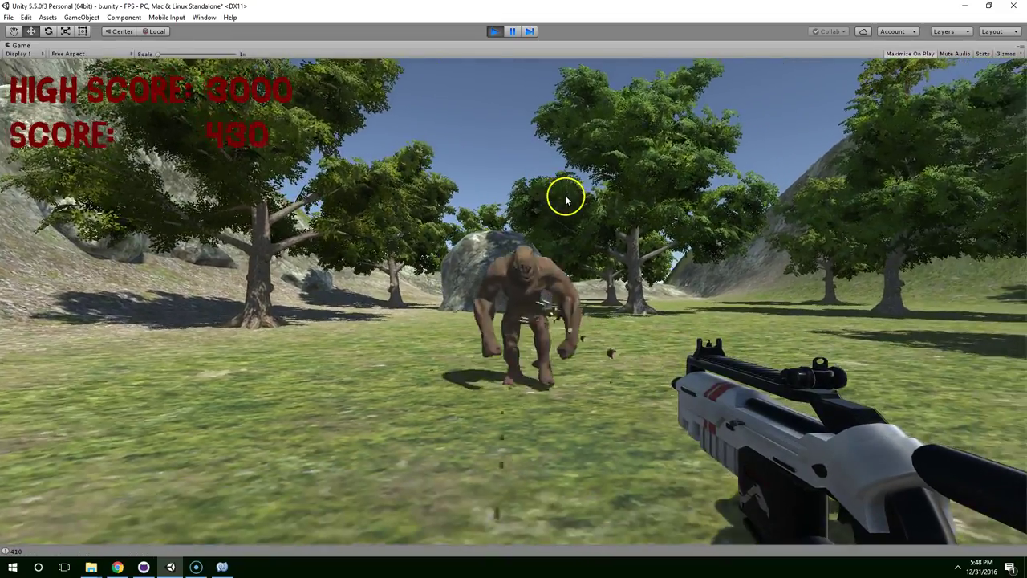
left_click(762, 221)
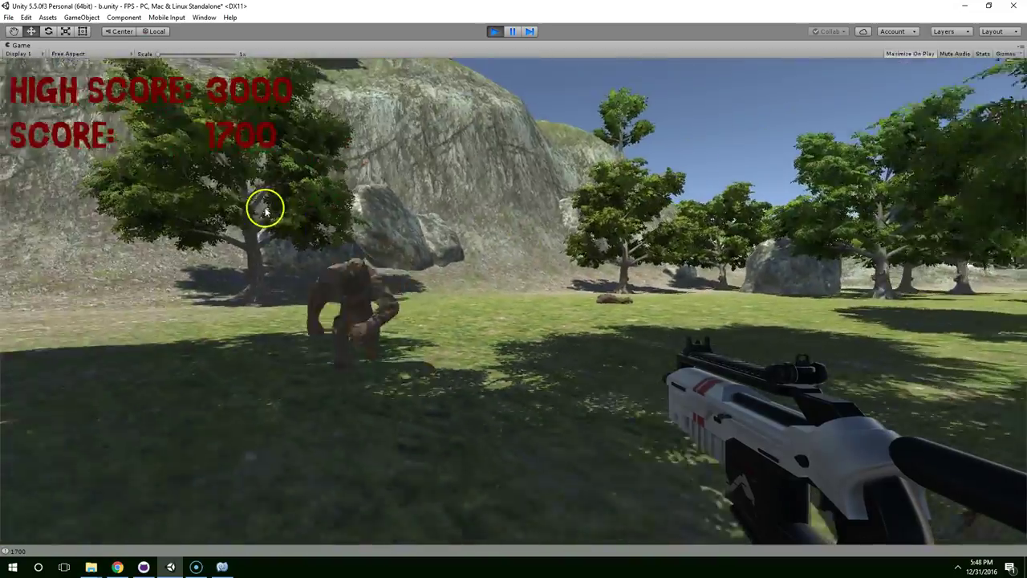
left_click(251, 205)
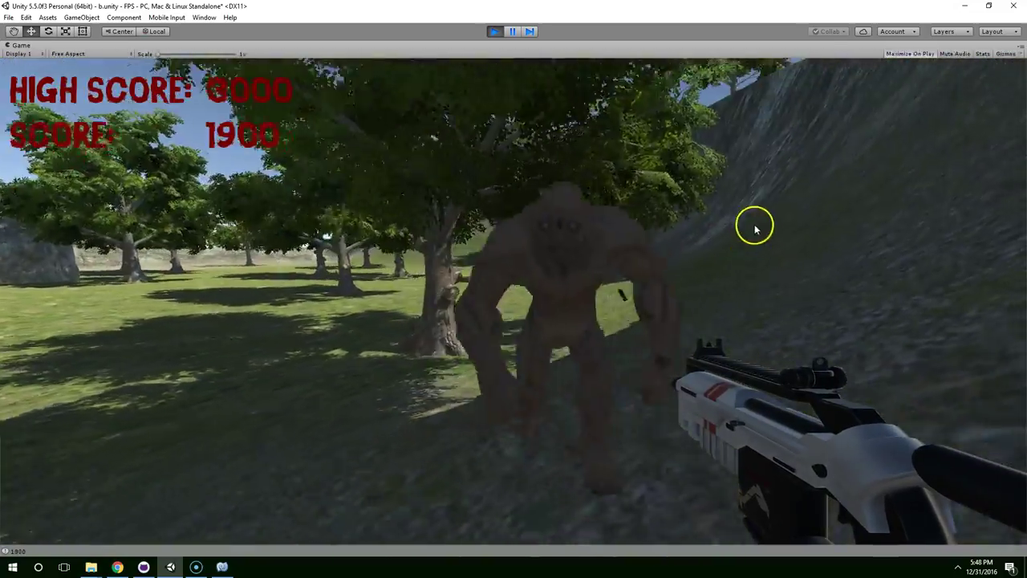
left_click(755, 229)
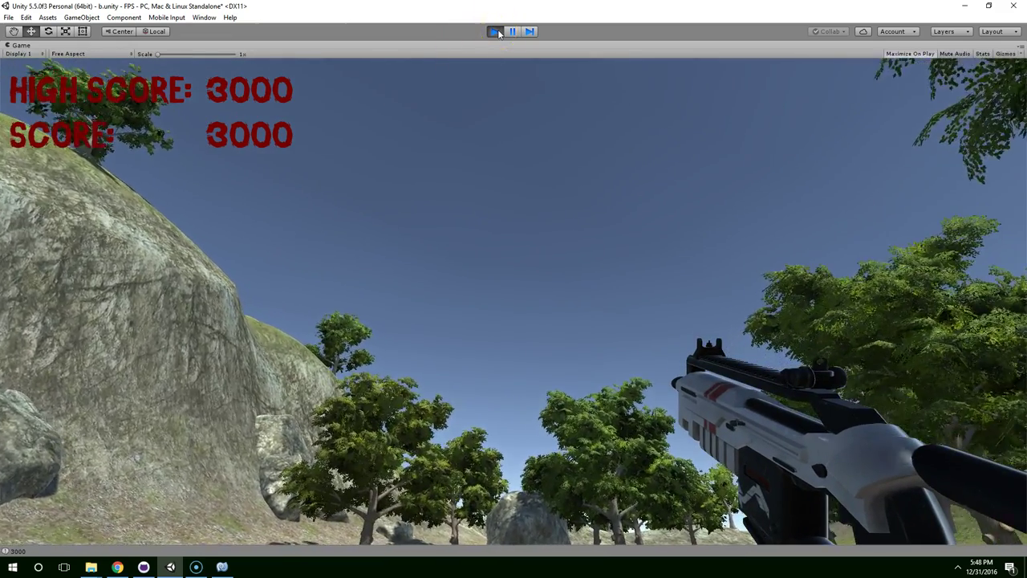
left_click(495, 32)
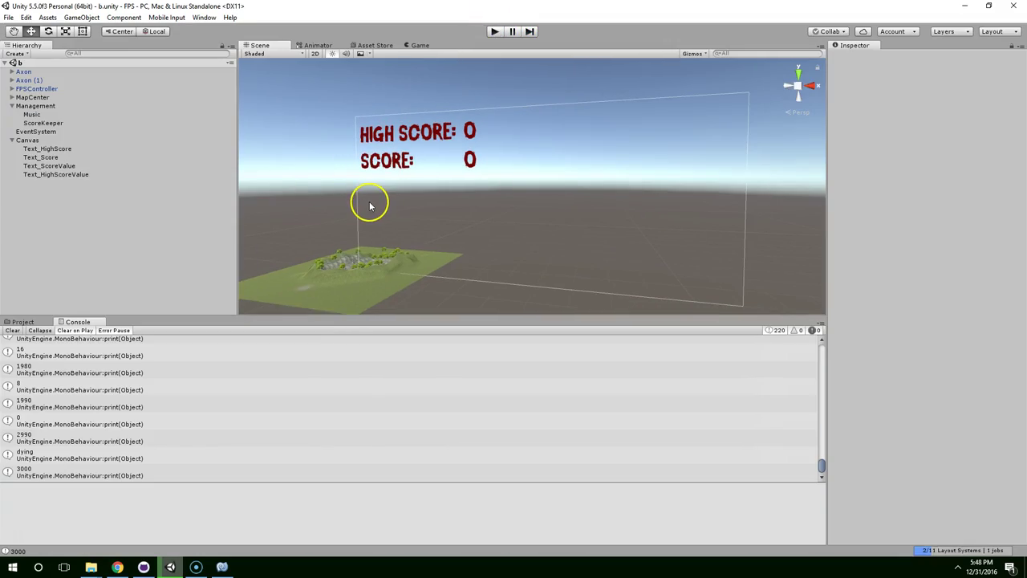